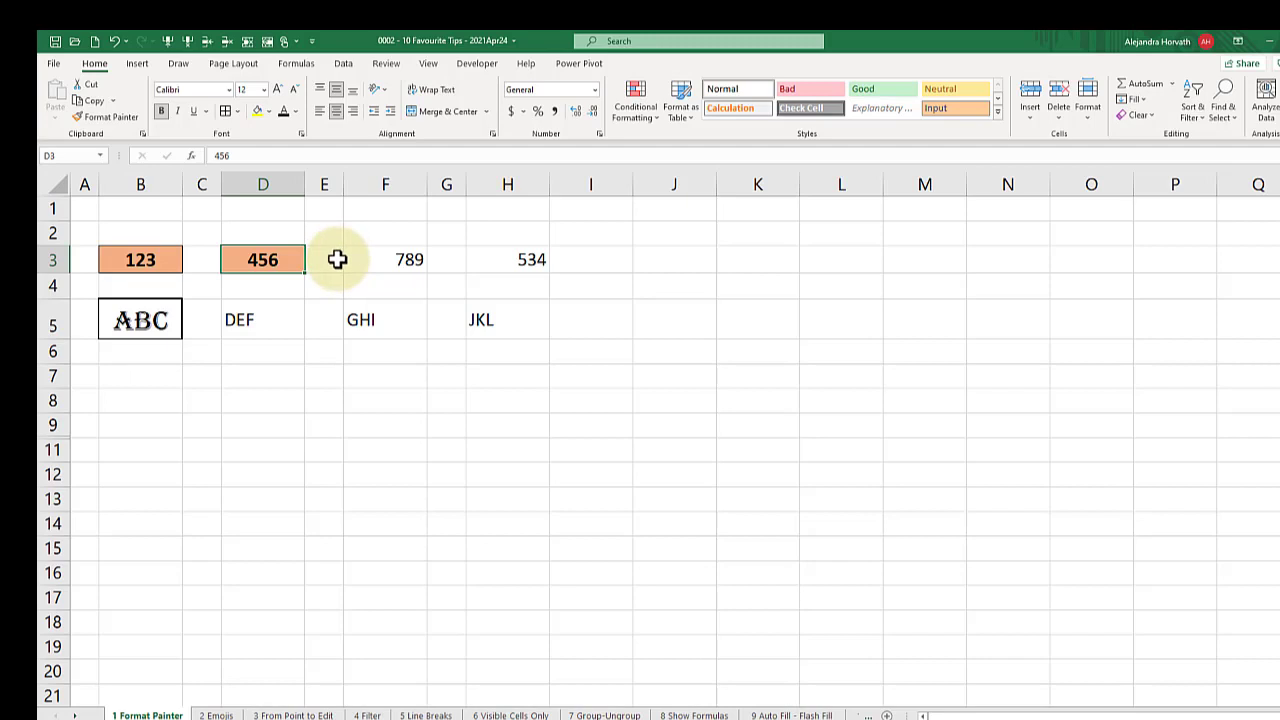
- Copy the formatting of cell D3 (456) onto cell F3 (789) with the Format Painter
left_click(364, 256)
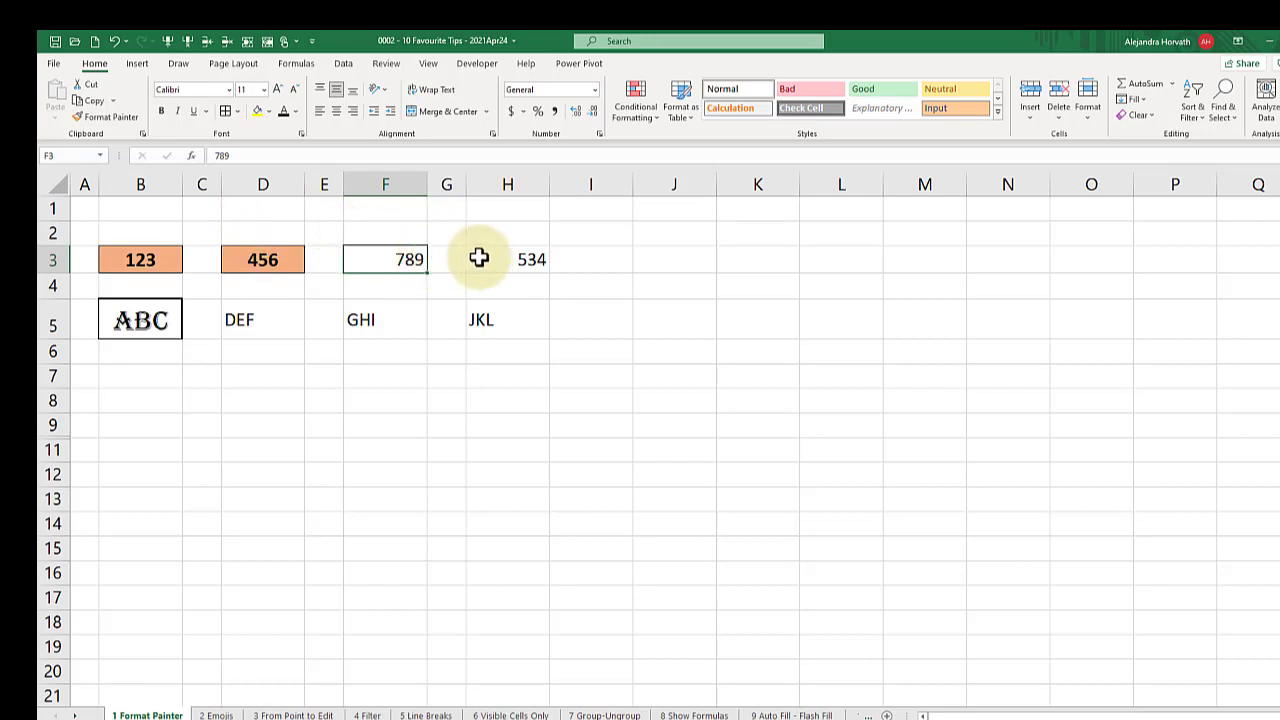
right_click(274, 260)
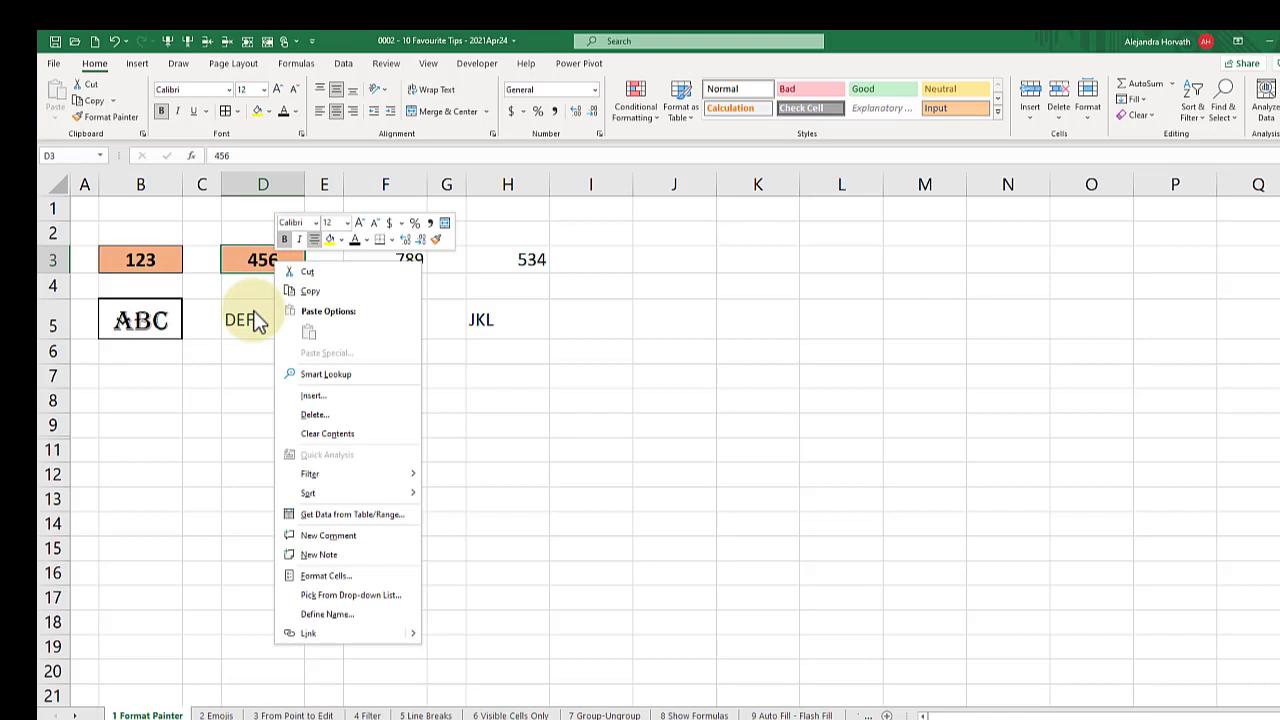
left_click(438, 248)
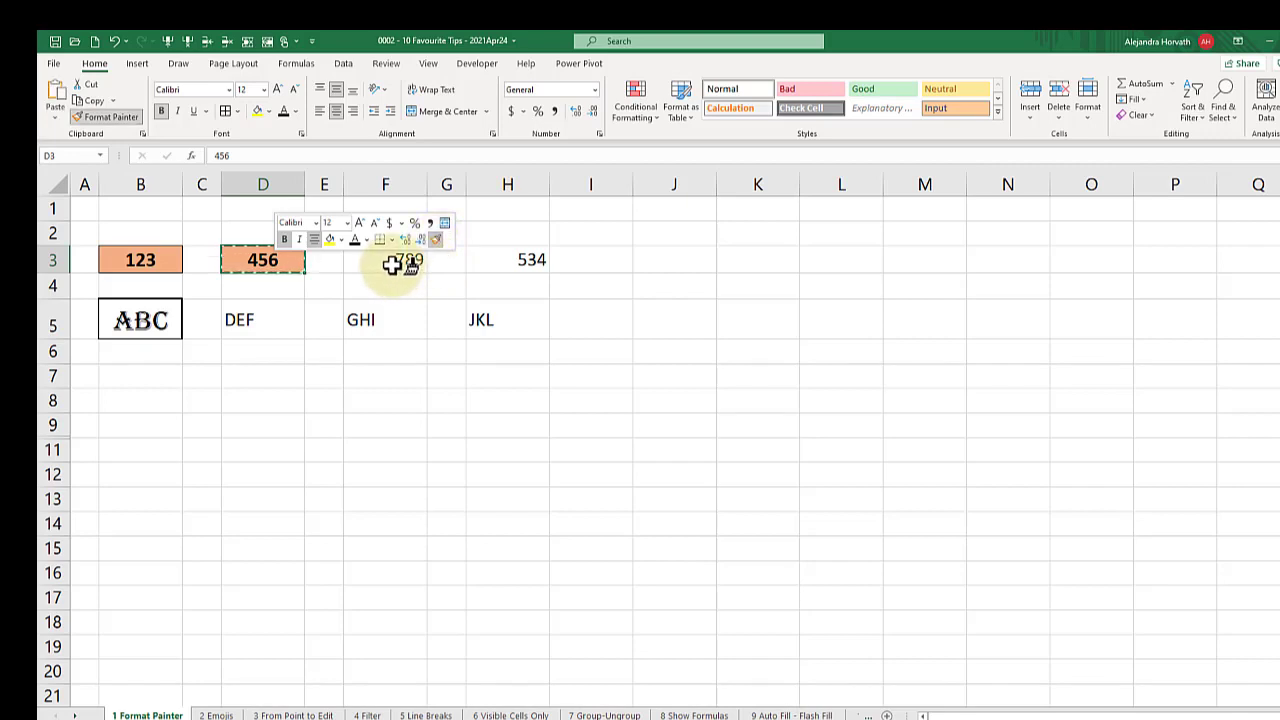
left_click(400, 261)
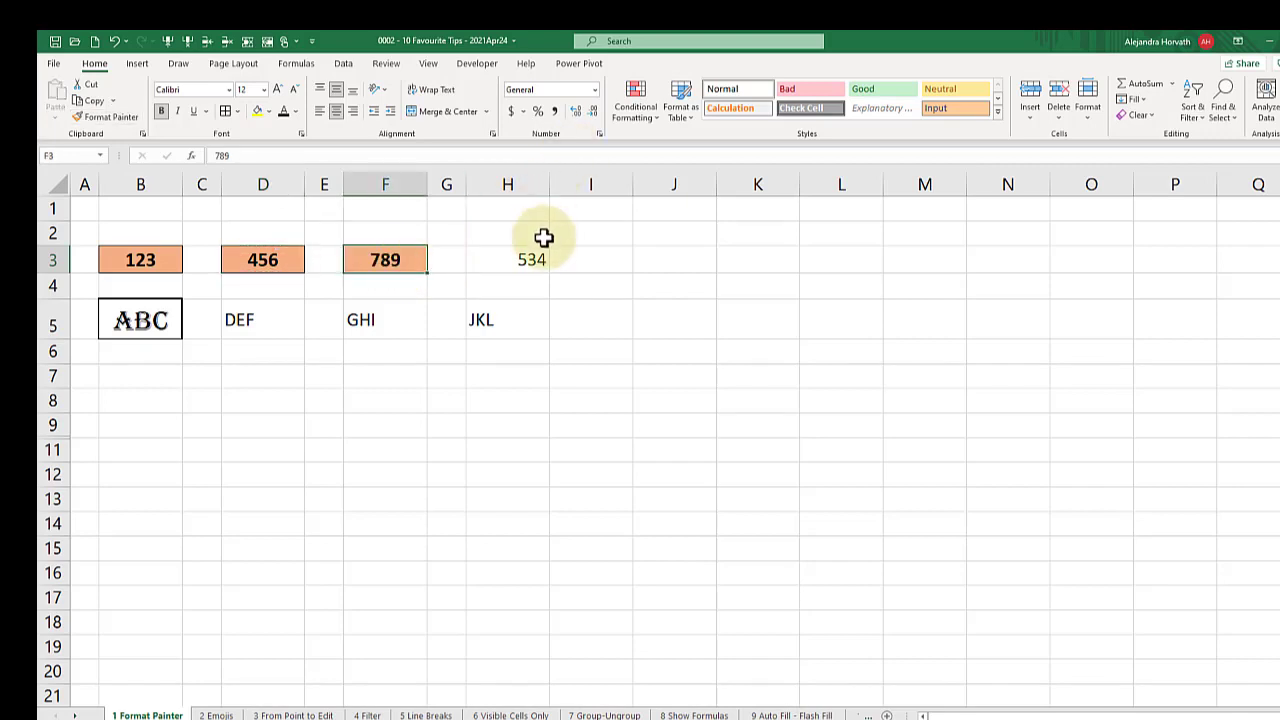
- Copy cell F3 and paste only its formatting onto cell H3 (534)
right_click(418, 260)
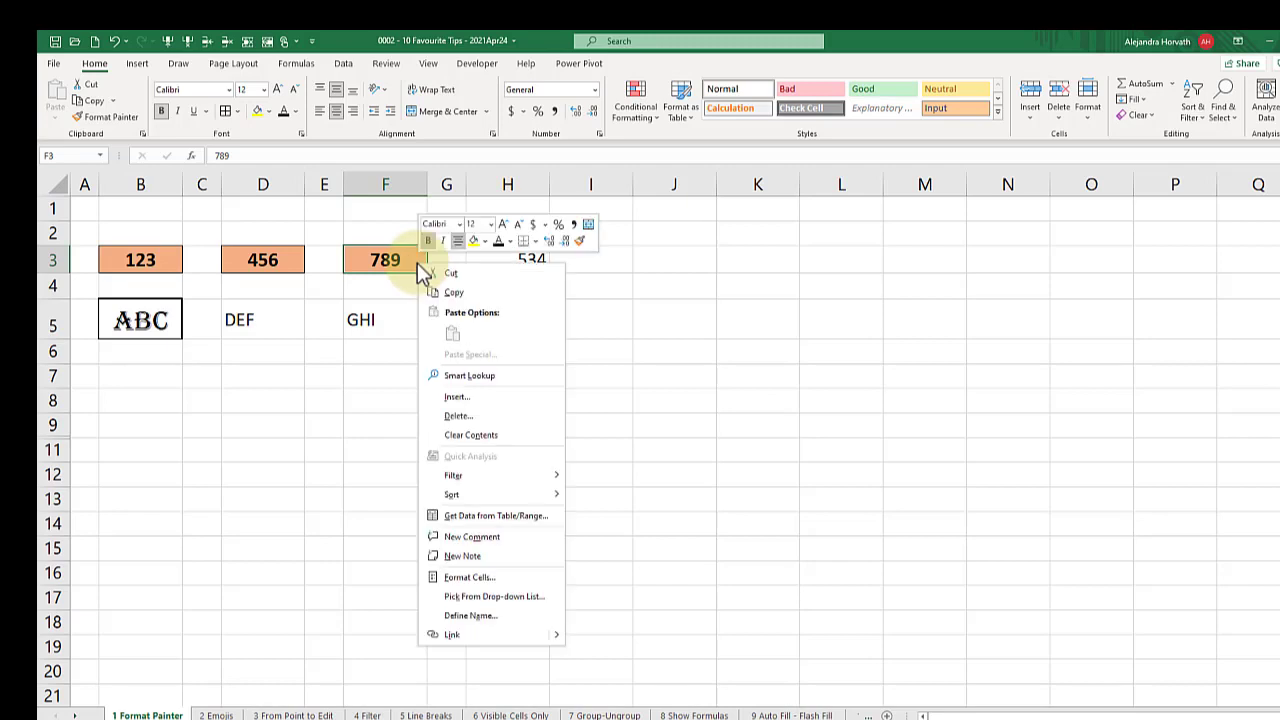
left_click(450, 290)
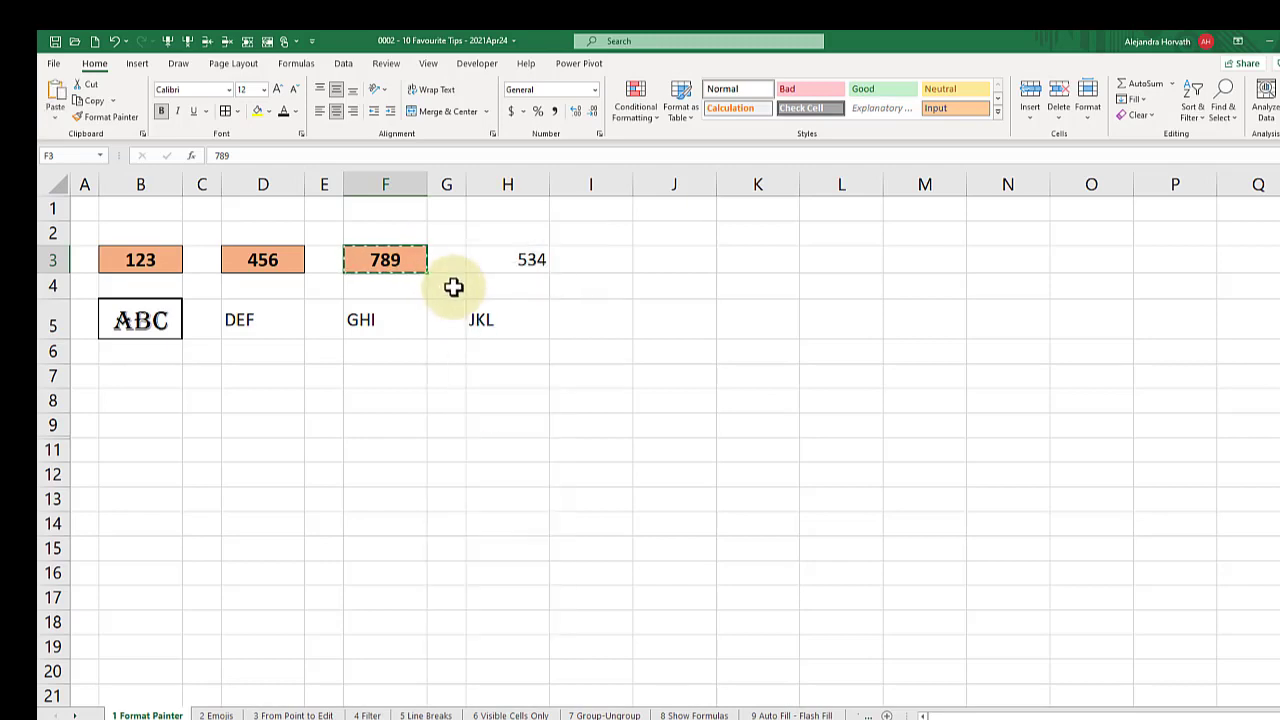
key("ctrl+c")
left_click(527, 261)
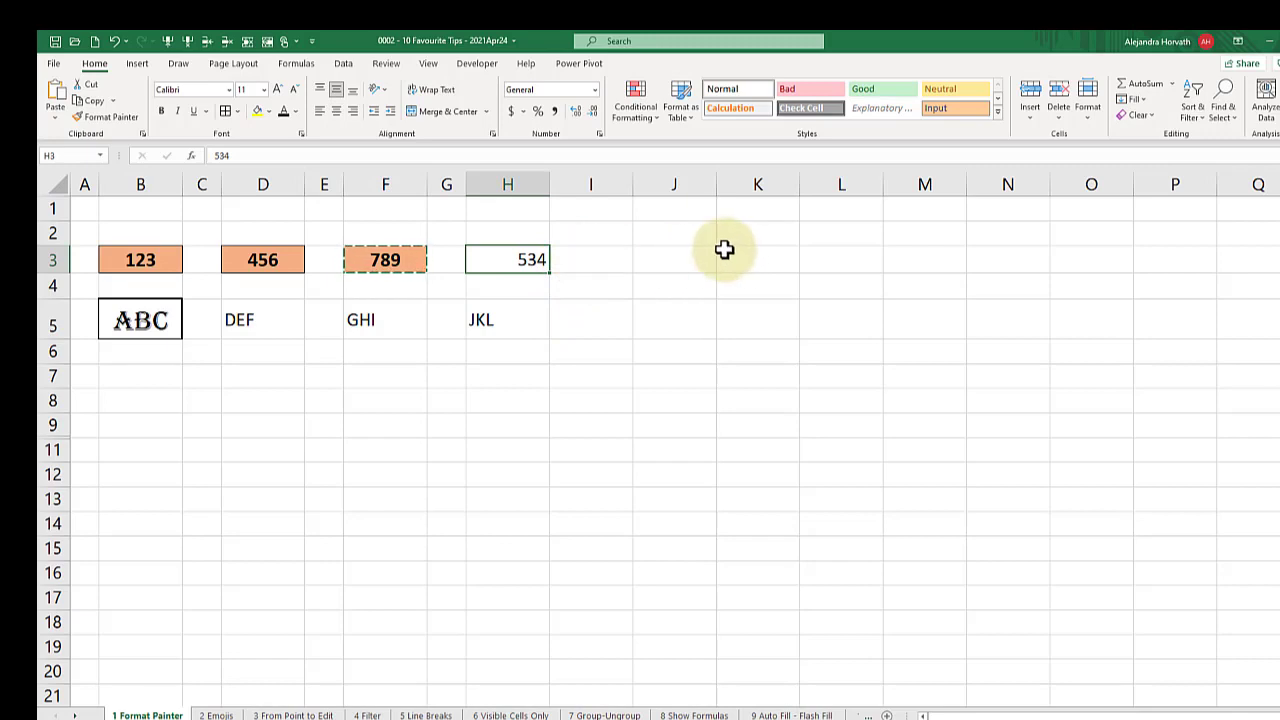
right_click(524, 260)
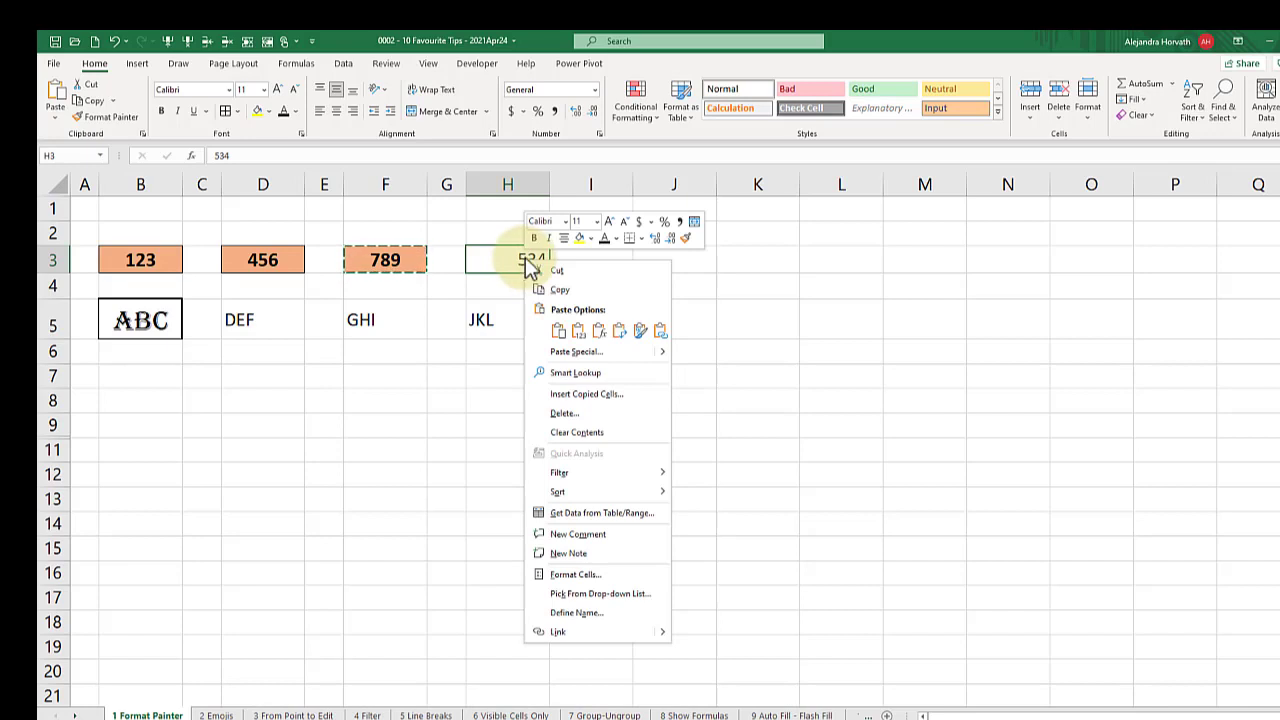
left_click(640, 335)
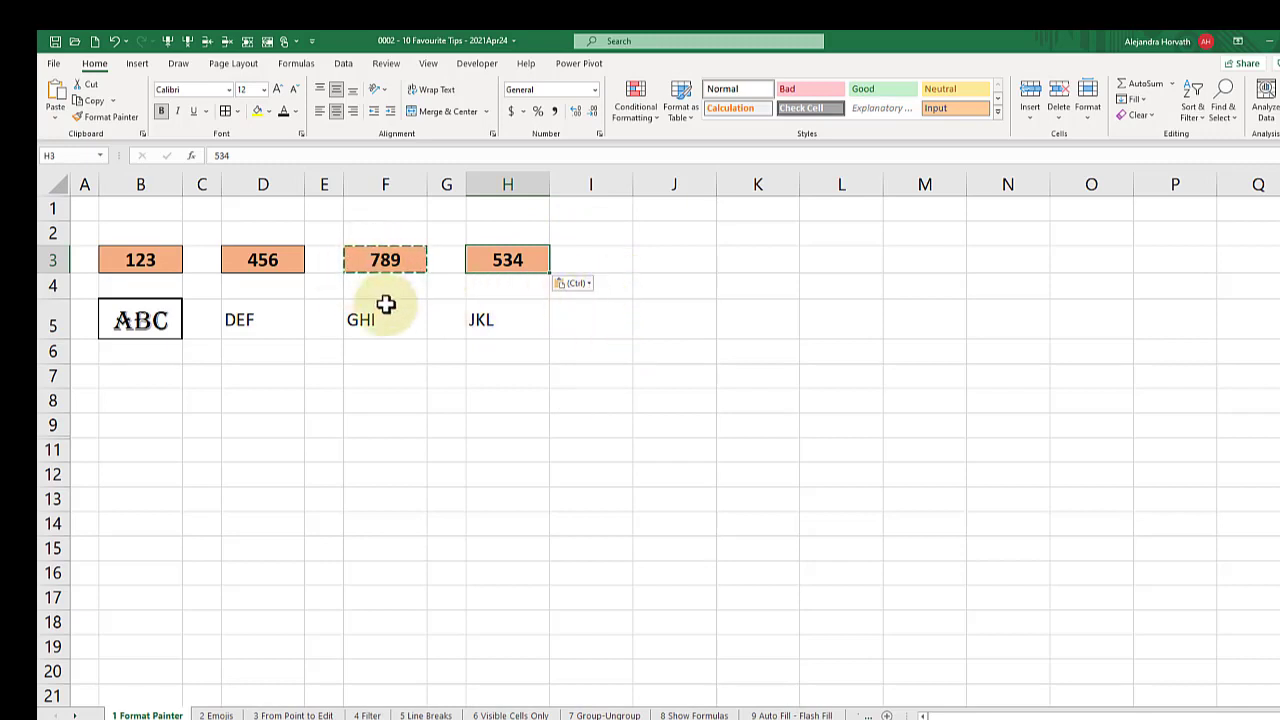
key("Escape")
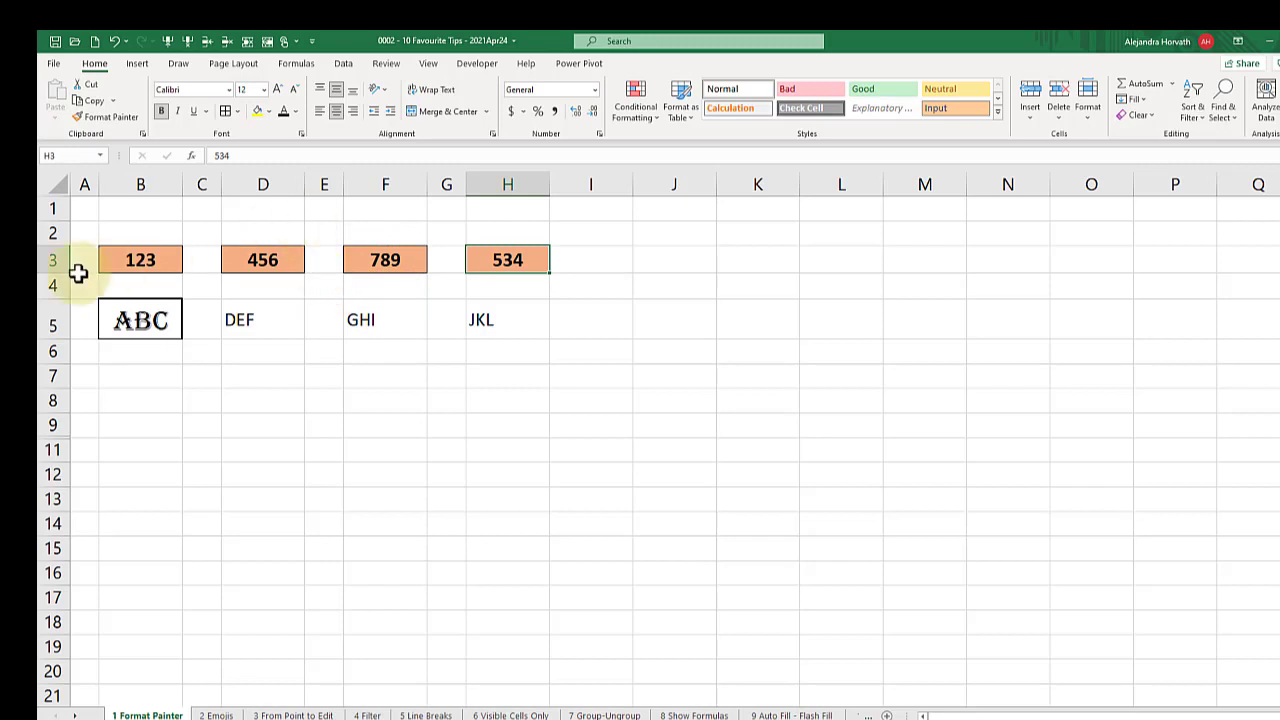
- Apply the formatting of cell B5 (ABC) to cells D5, F5 and H5 with the Format Painter kept active, and switch it off
left_click(168, 322)
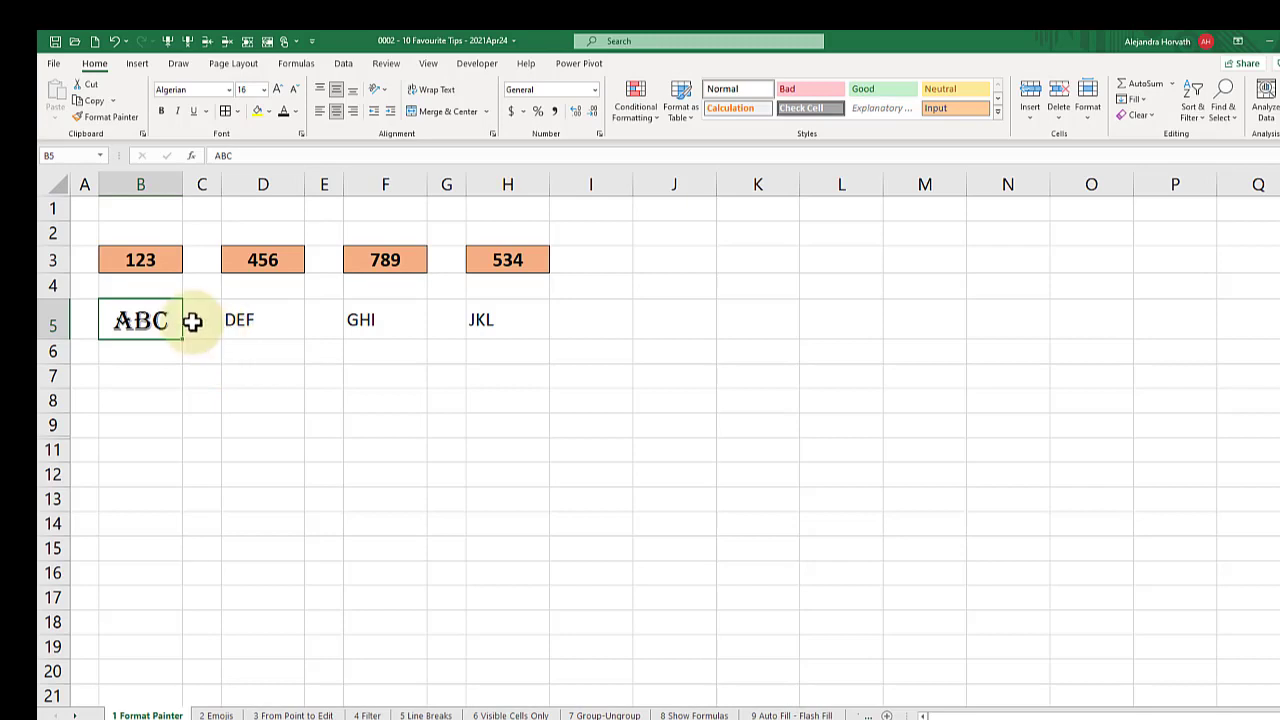
left_click(103, 119)
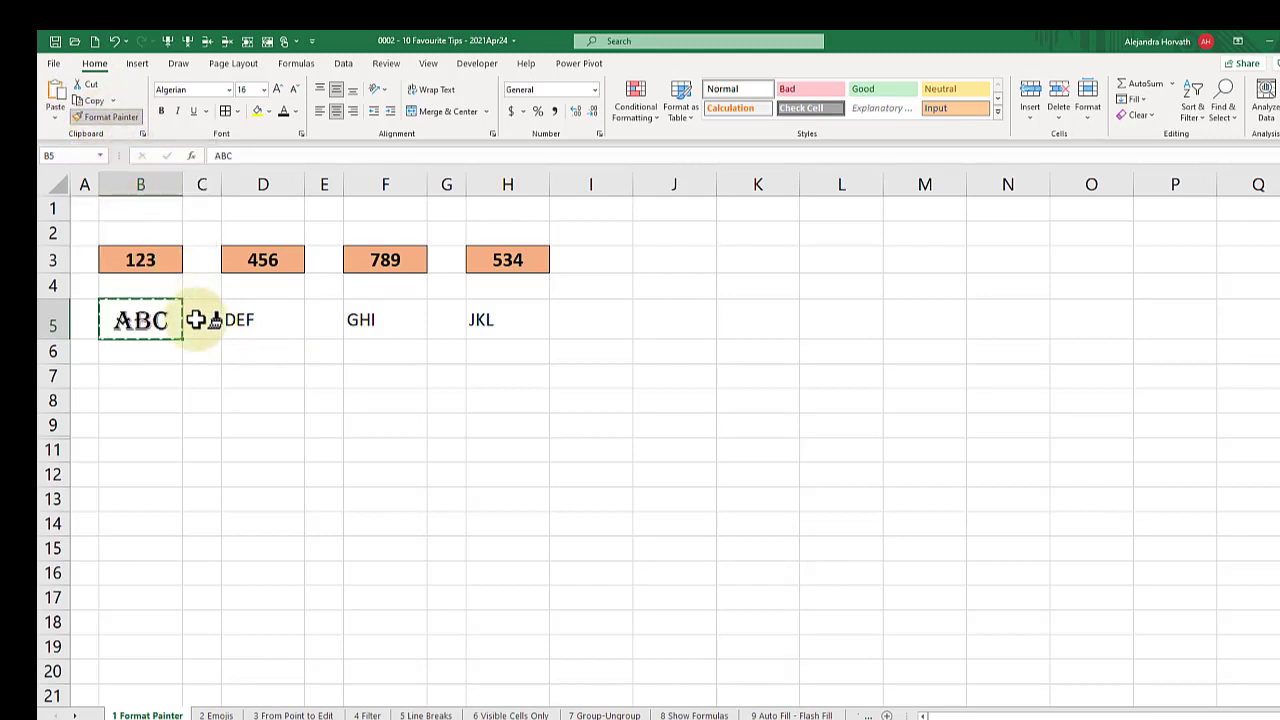
left_click(258, 318)
left_click(385, 316)
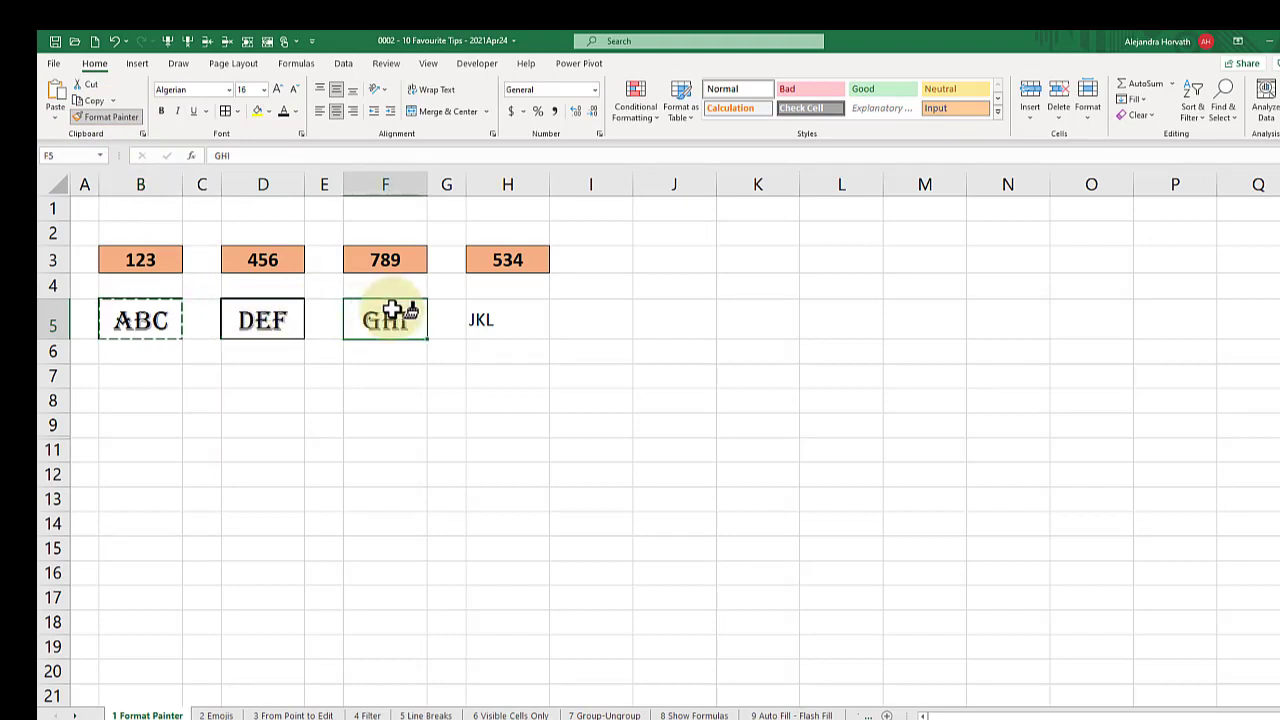
left_click(508, 318)
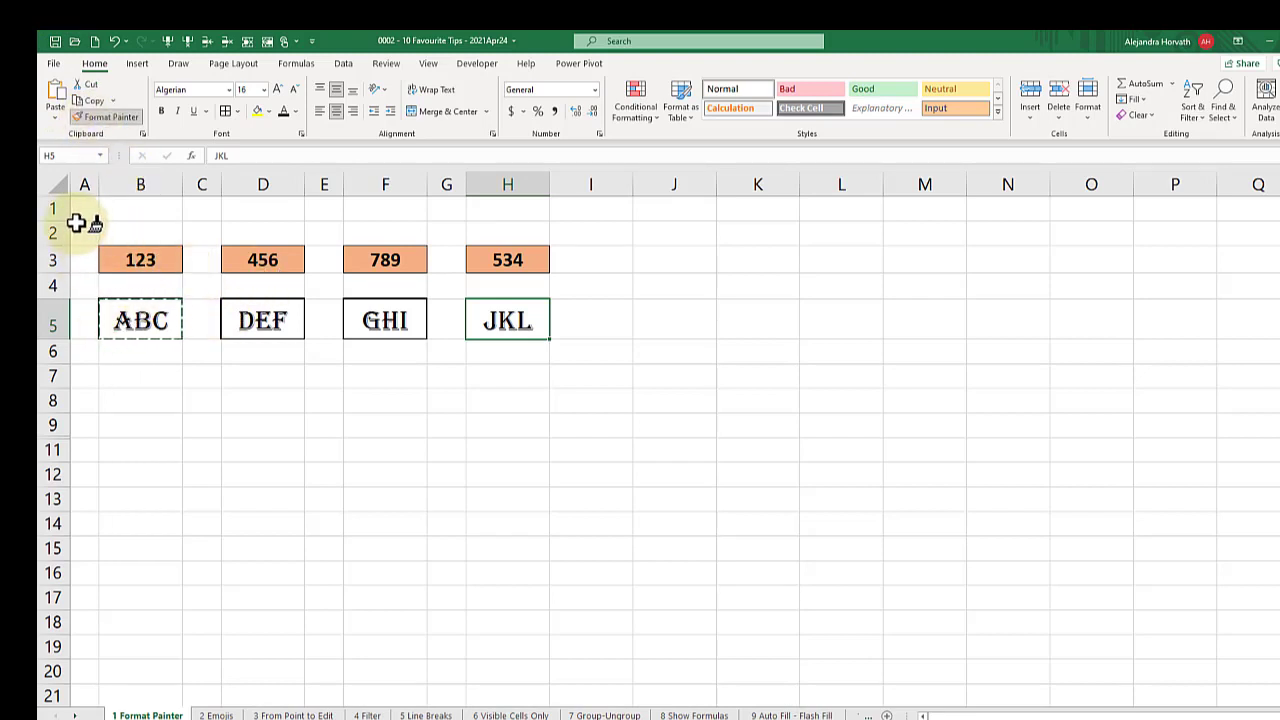
left_click(104, 118)
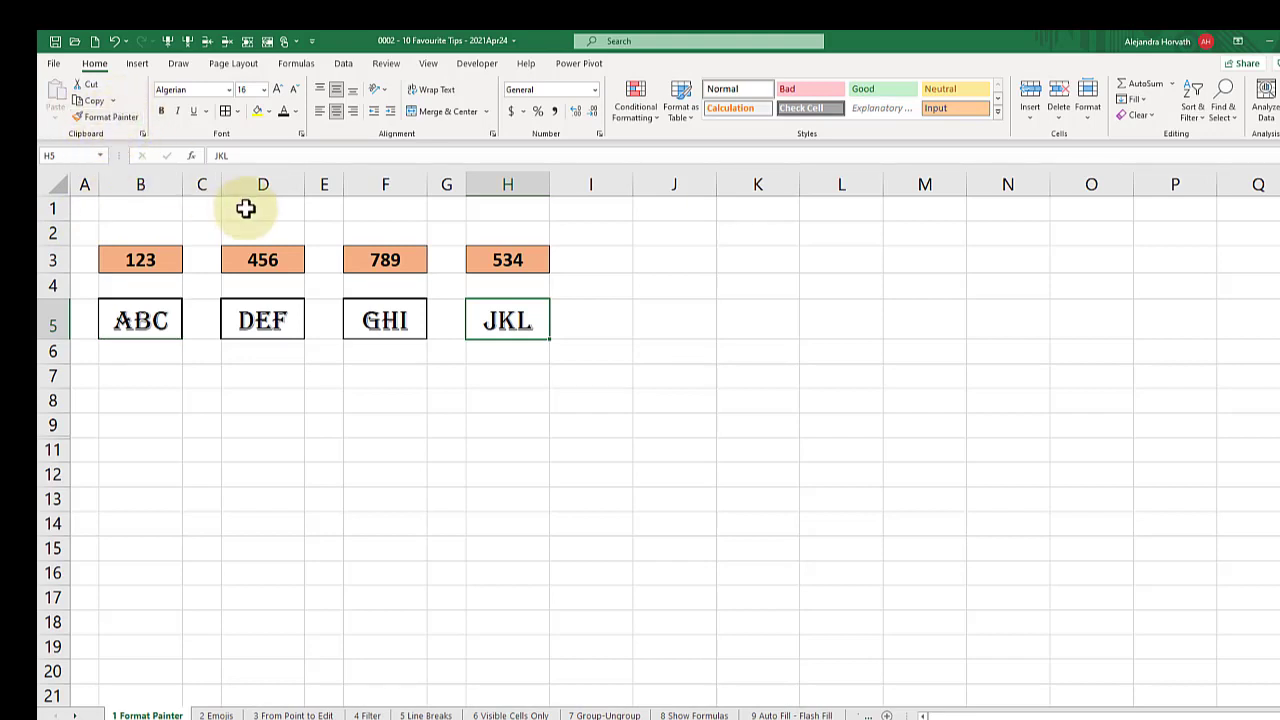
- On the 2 Emojis sheet, begin an IF formula in cell B5 with the logical test A5>2000
left_click(122, 228)
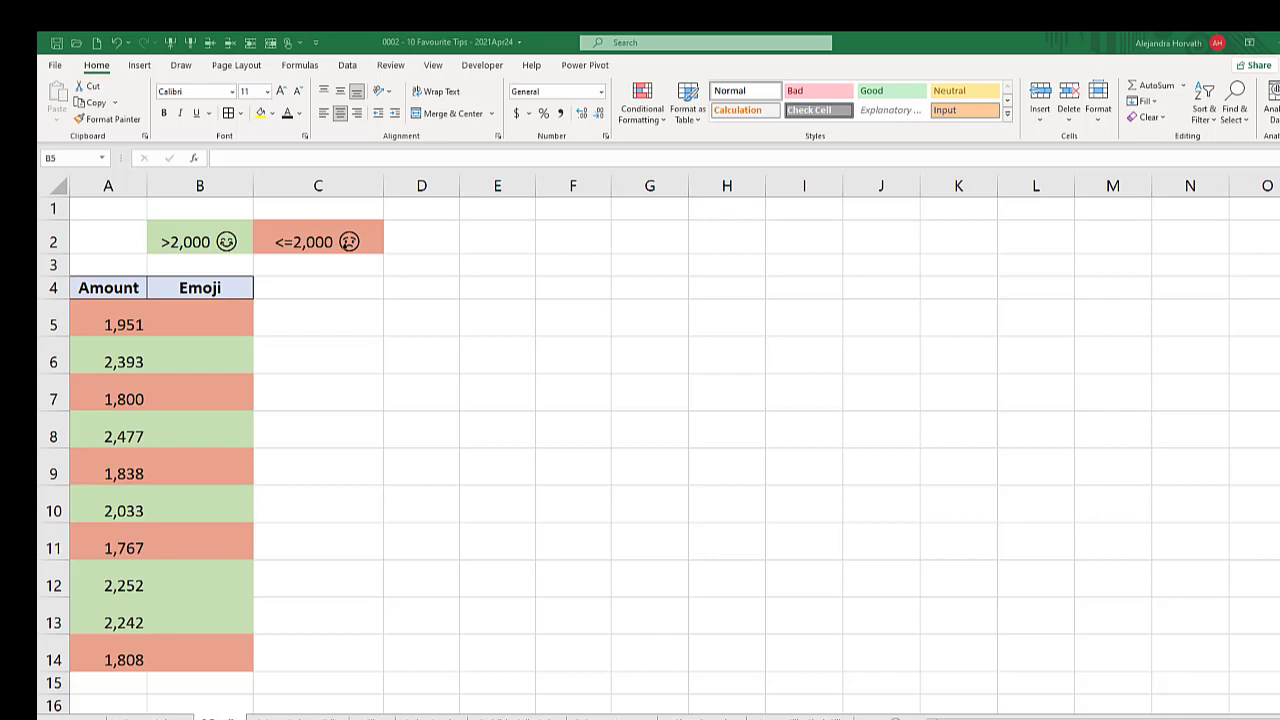
left_click(180, 318)
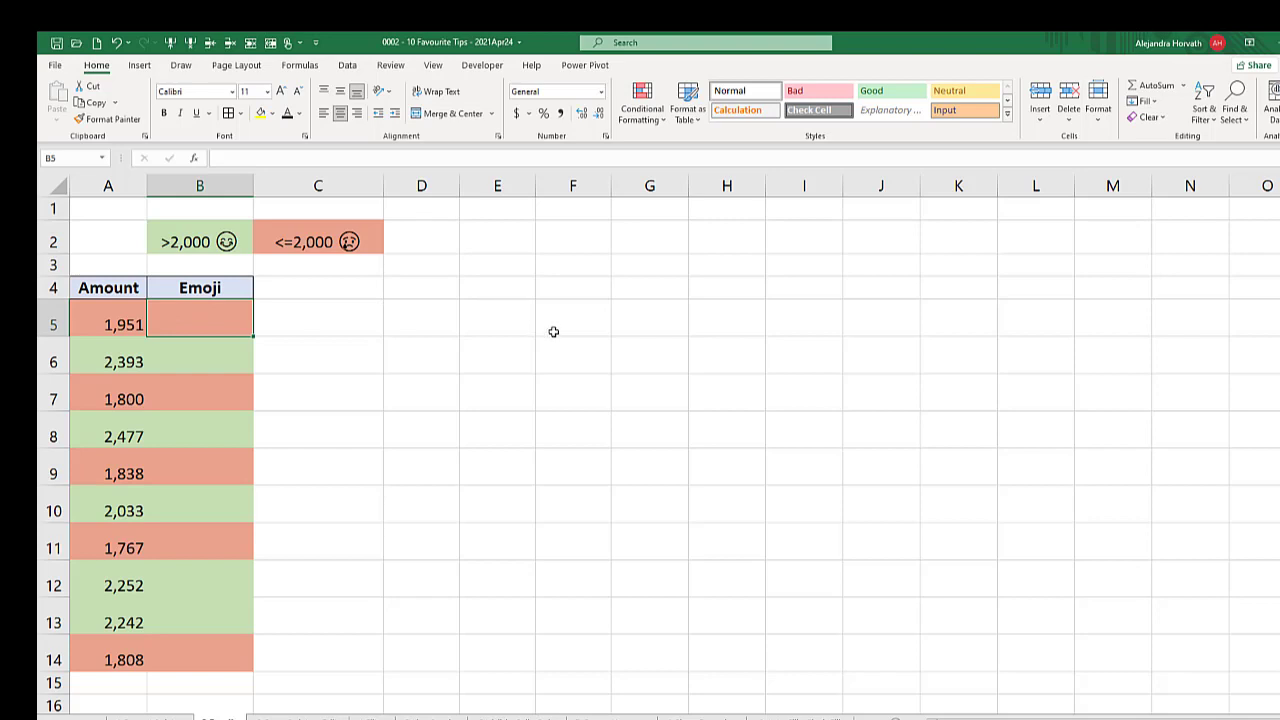
type("=")
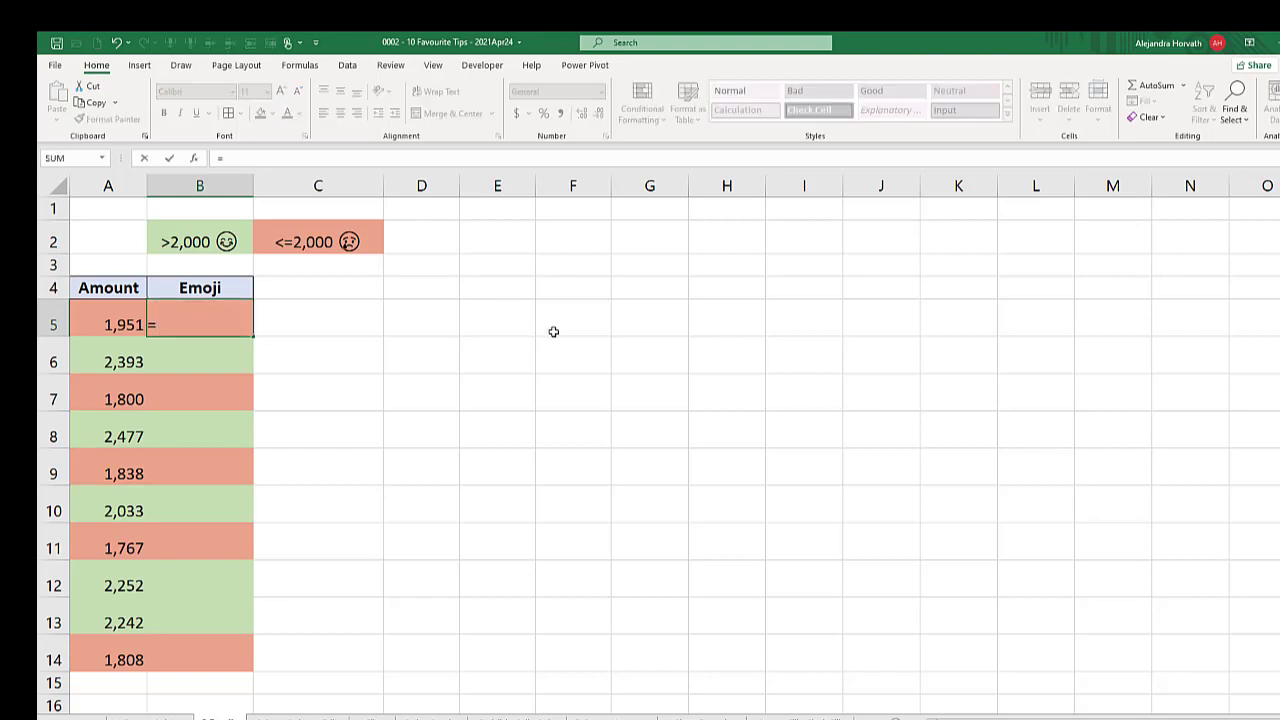
type("if")
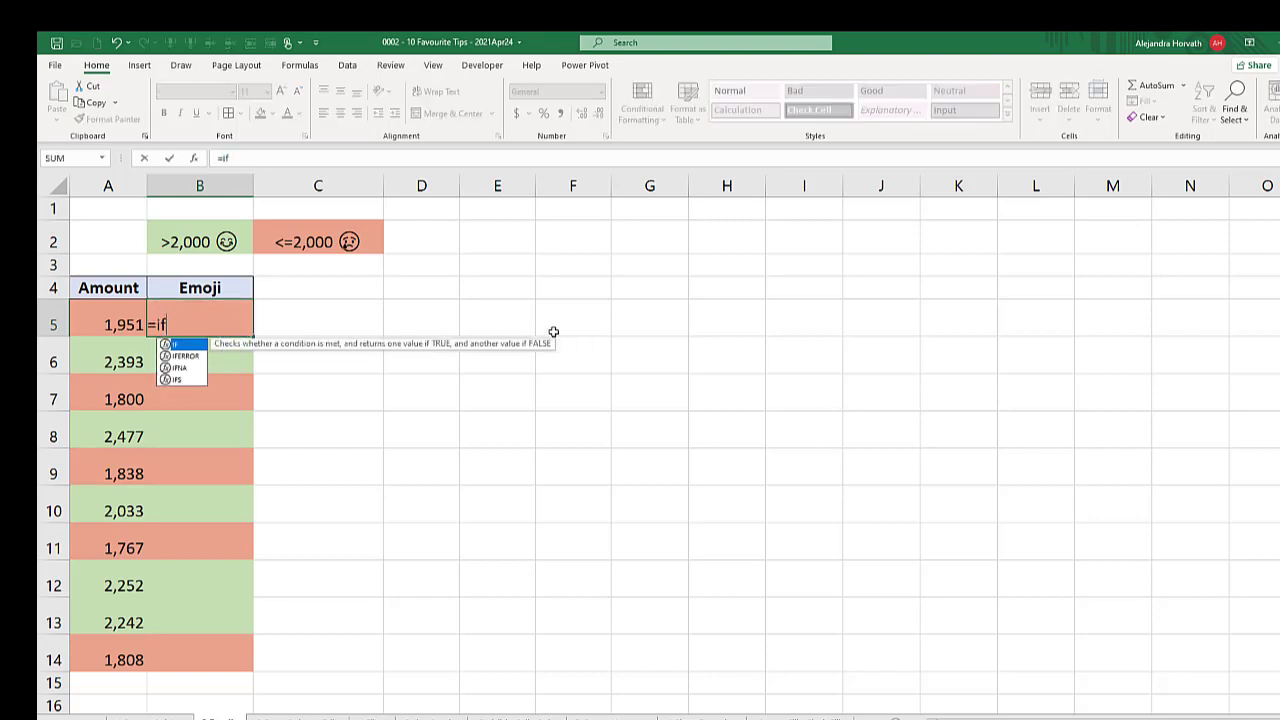
type("(")
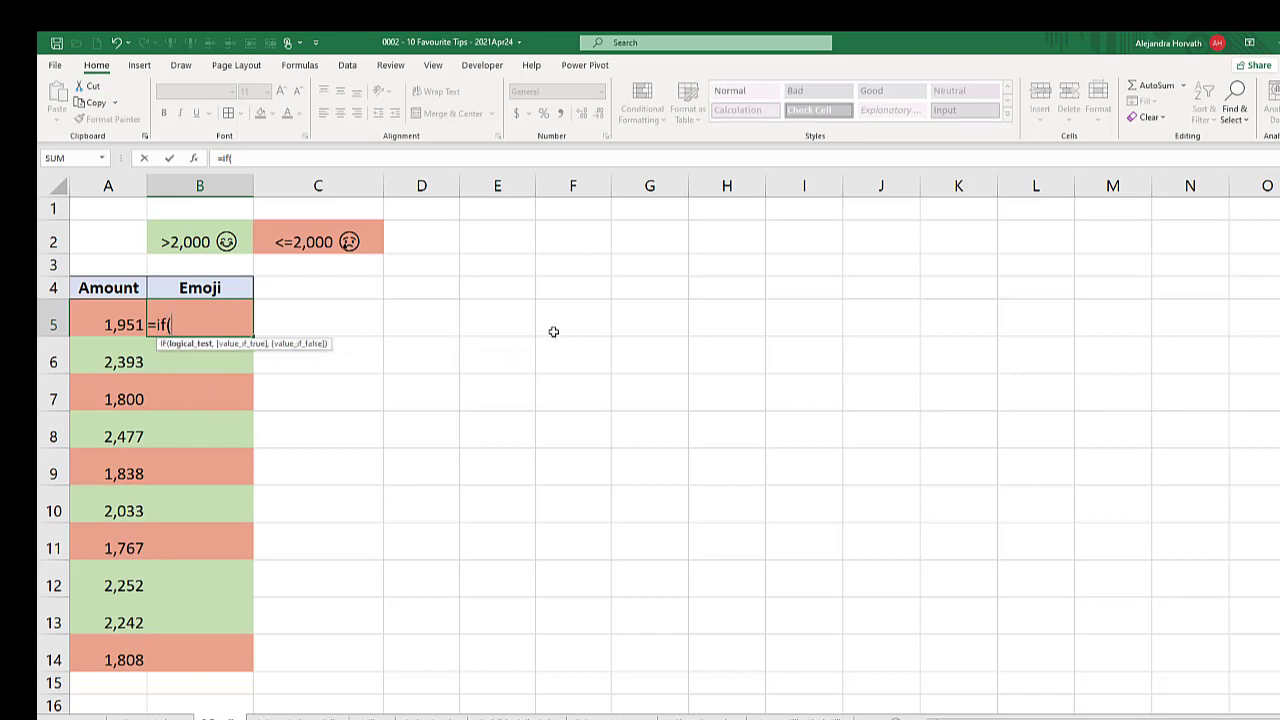
key("Left")
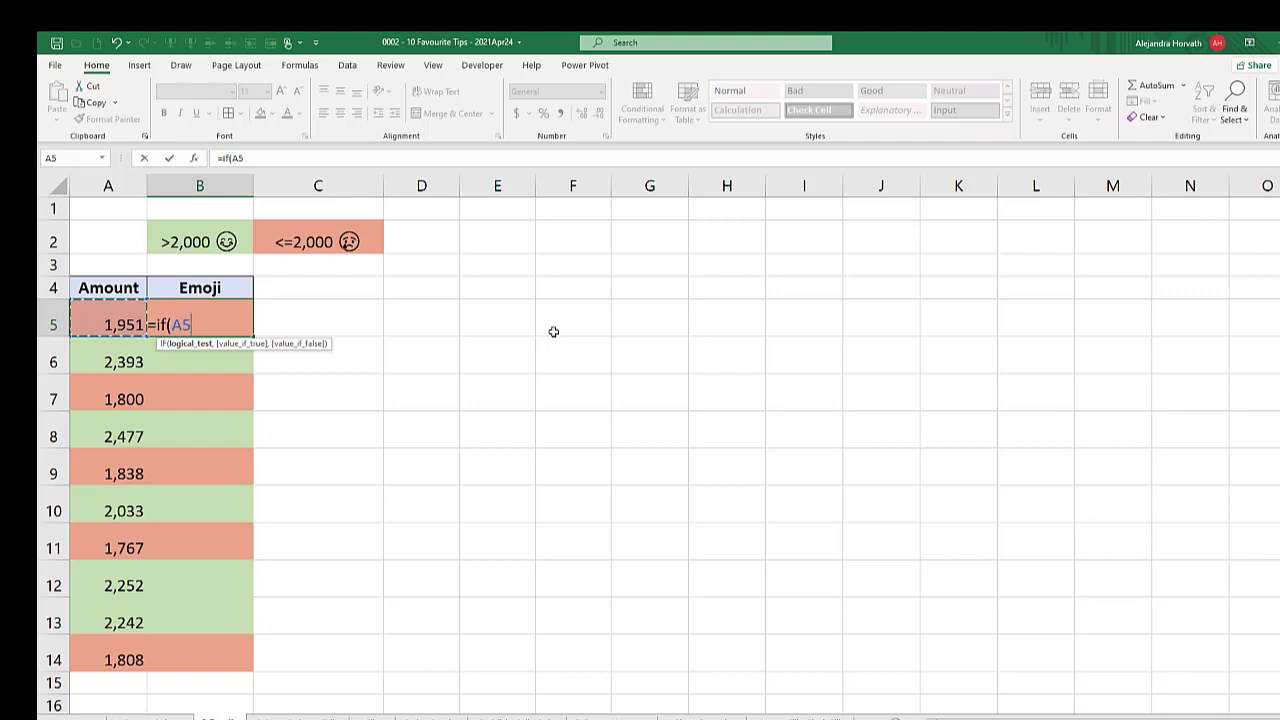
type(">2000,")
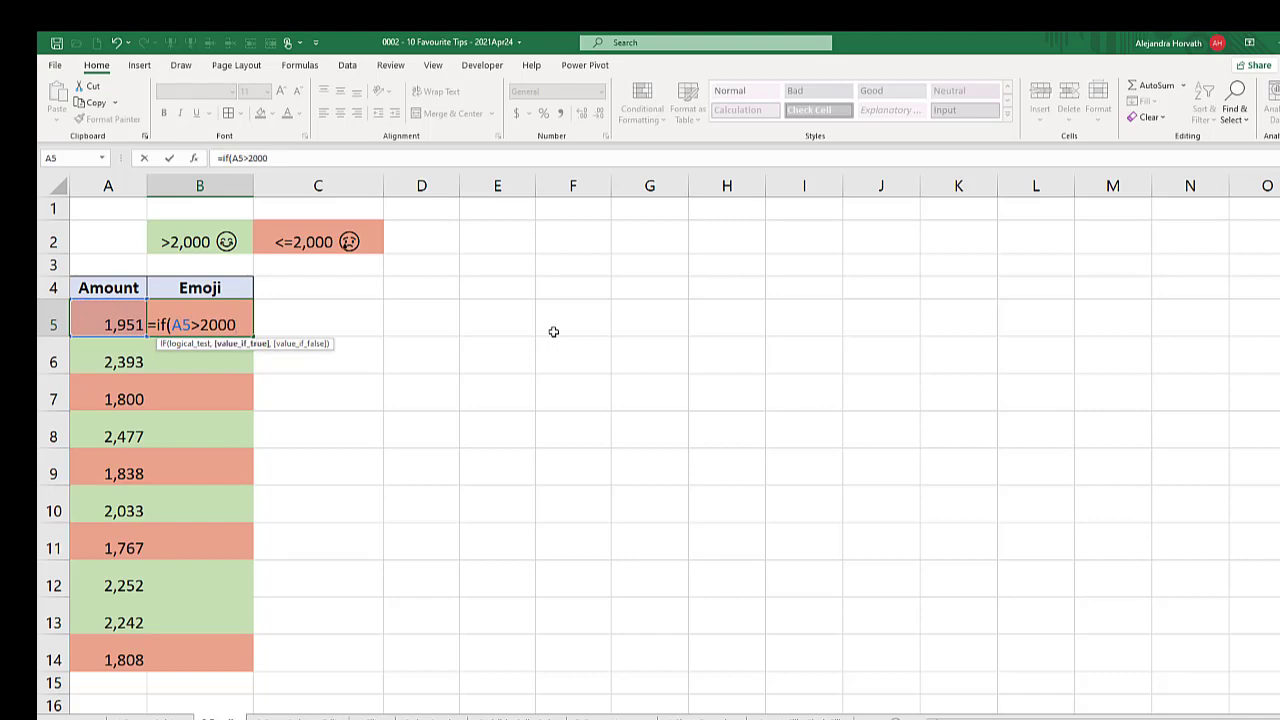
- Insert the smiling face emoji in quotation marks as the formula's value if true
type("\"")
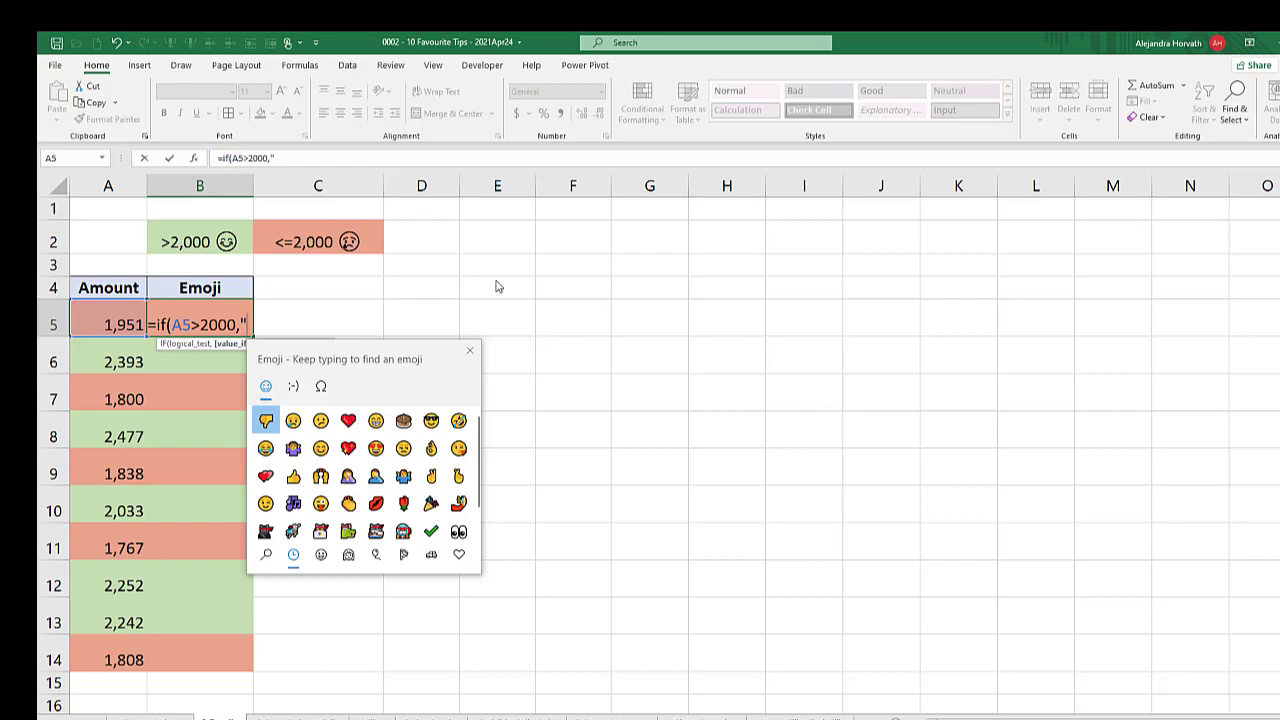
left_click(321, 449)
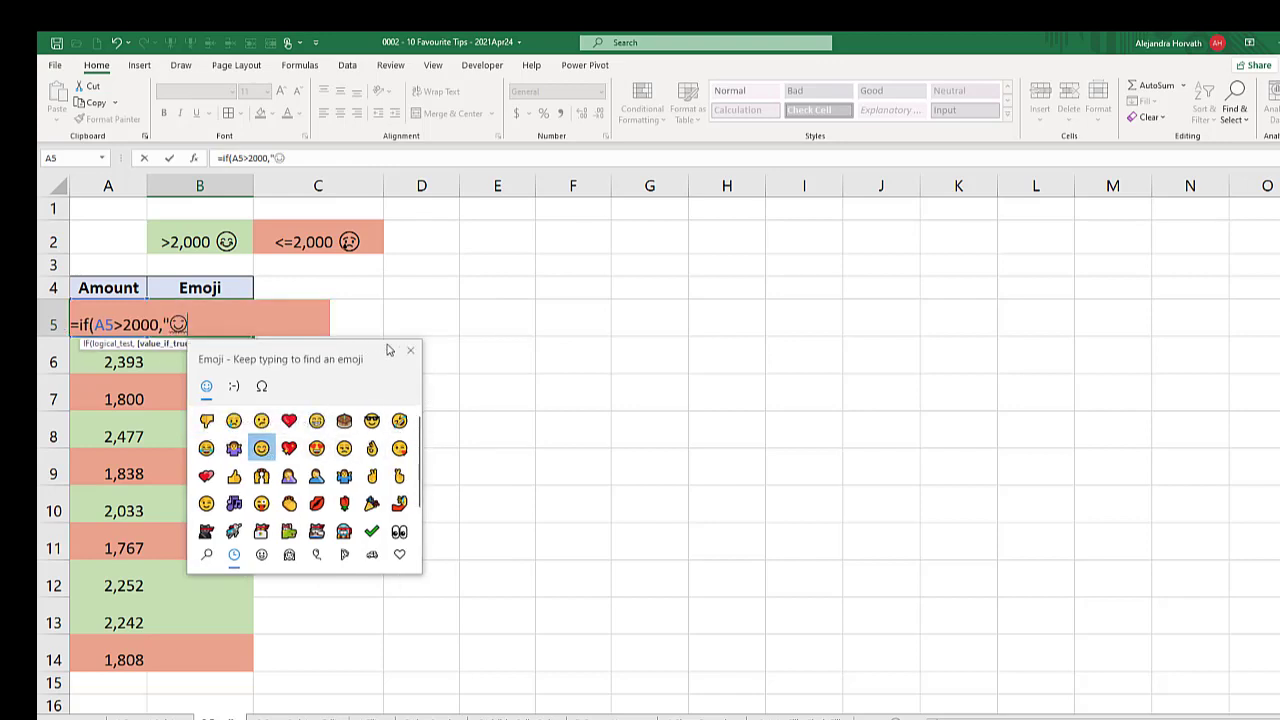
type("\"")
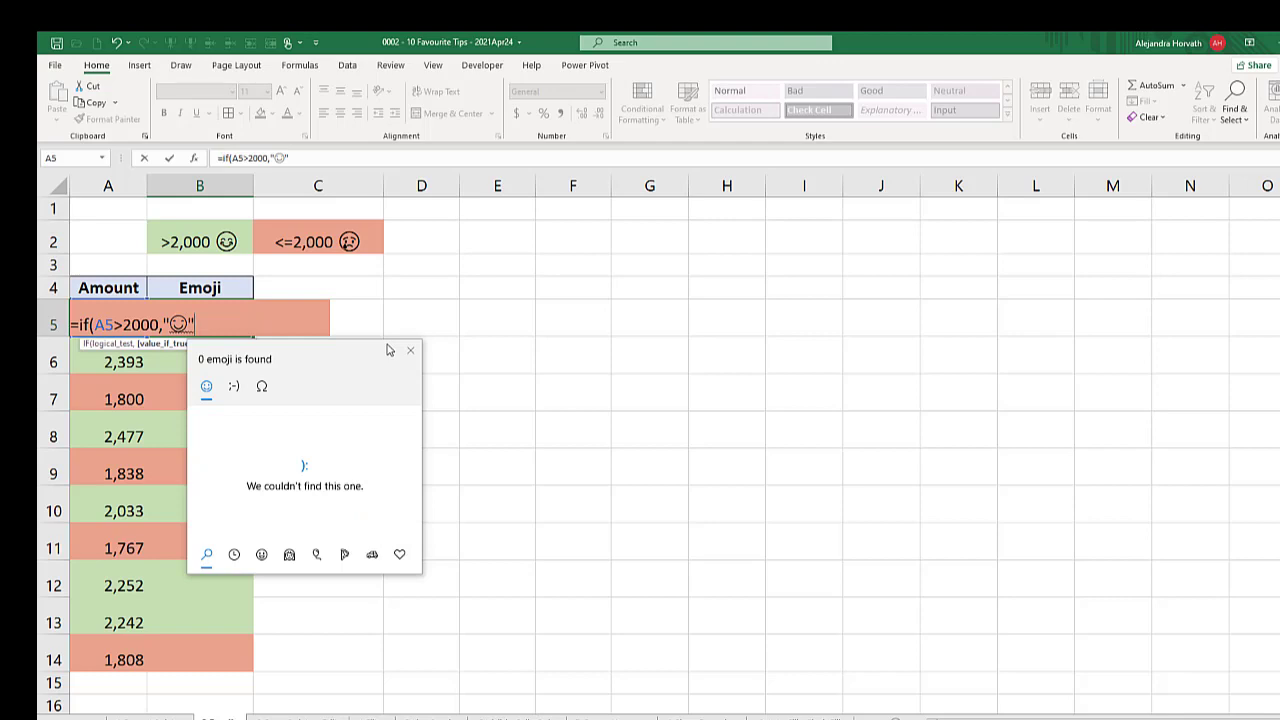
type(",\"")
left_click(262, 555)
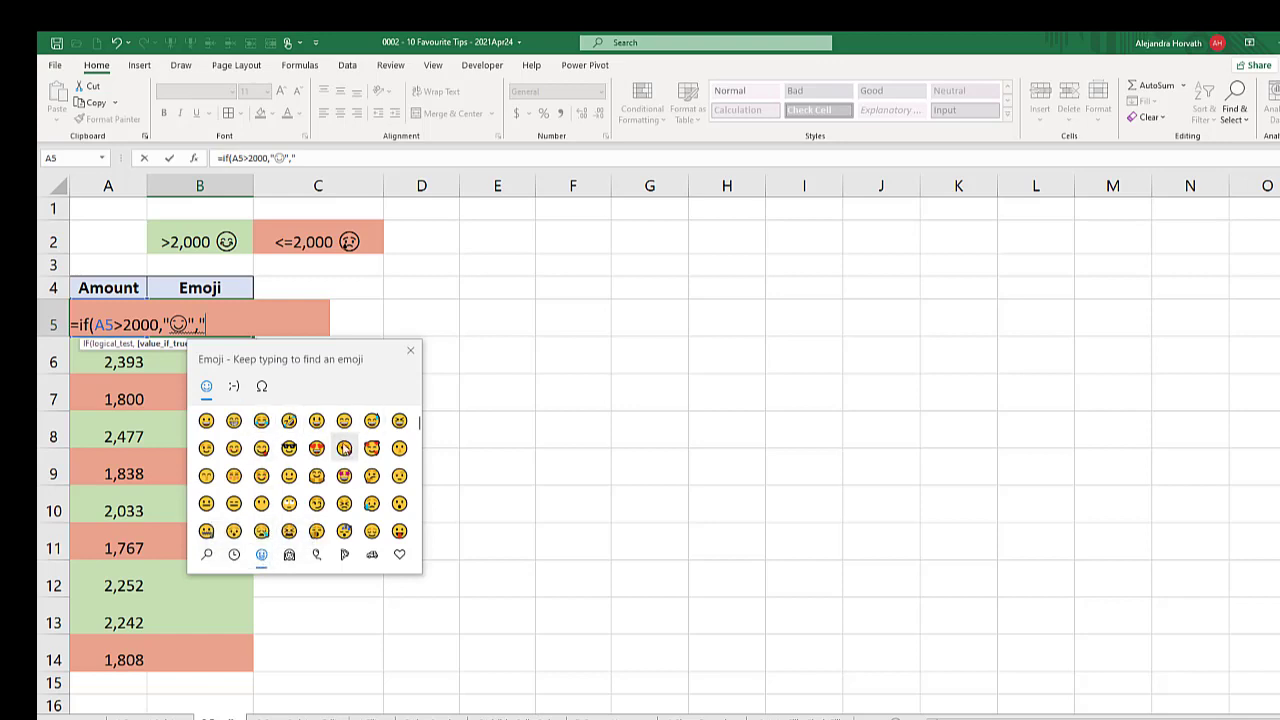
left_click(244, 559)
left_click(259, 425)
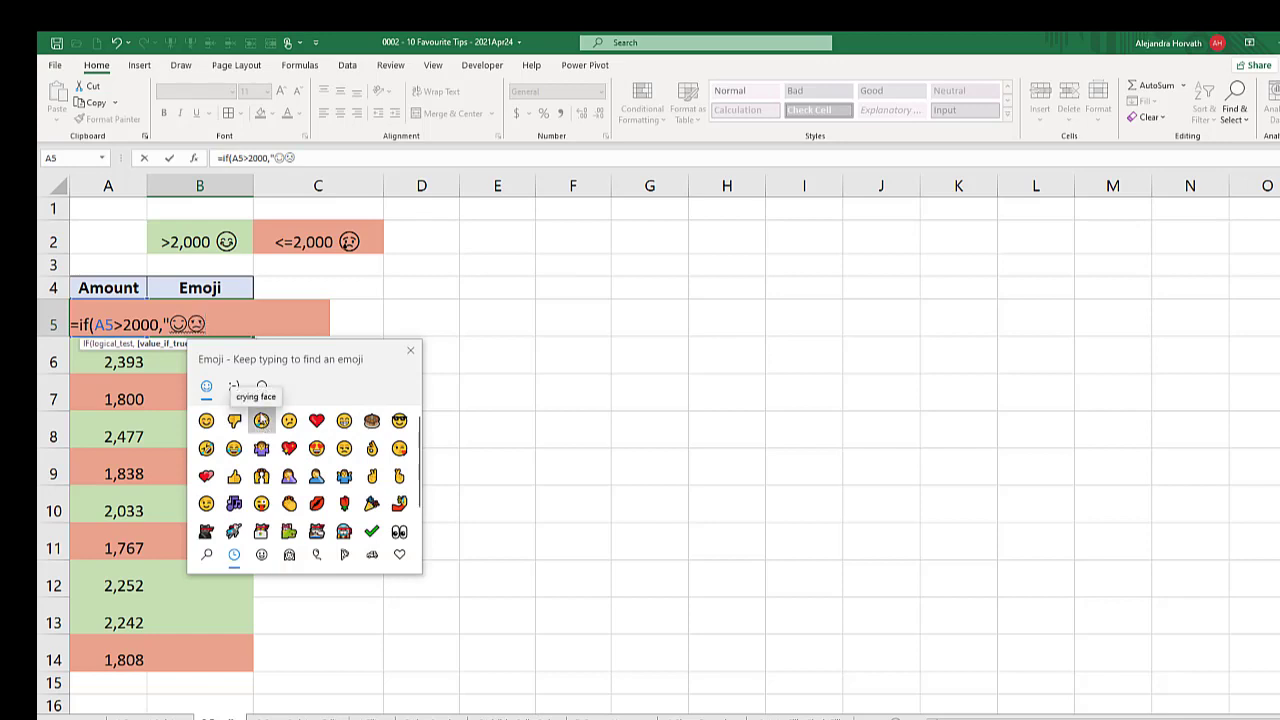
key("BackSpace")
type("\"")
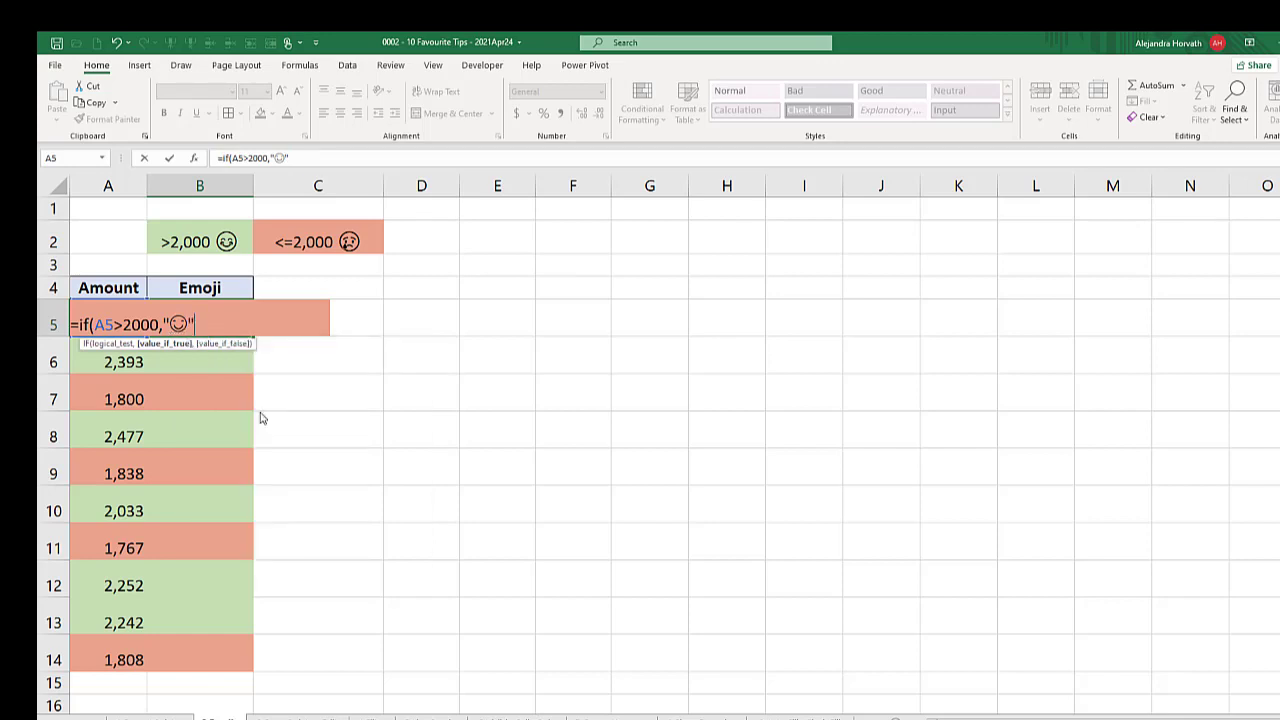
- Insert the crying face emoji in quotation marks as the value if false, complete the IF formula and reselect cell B5
type(",\"")
key("super+period")
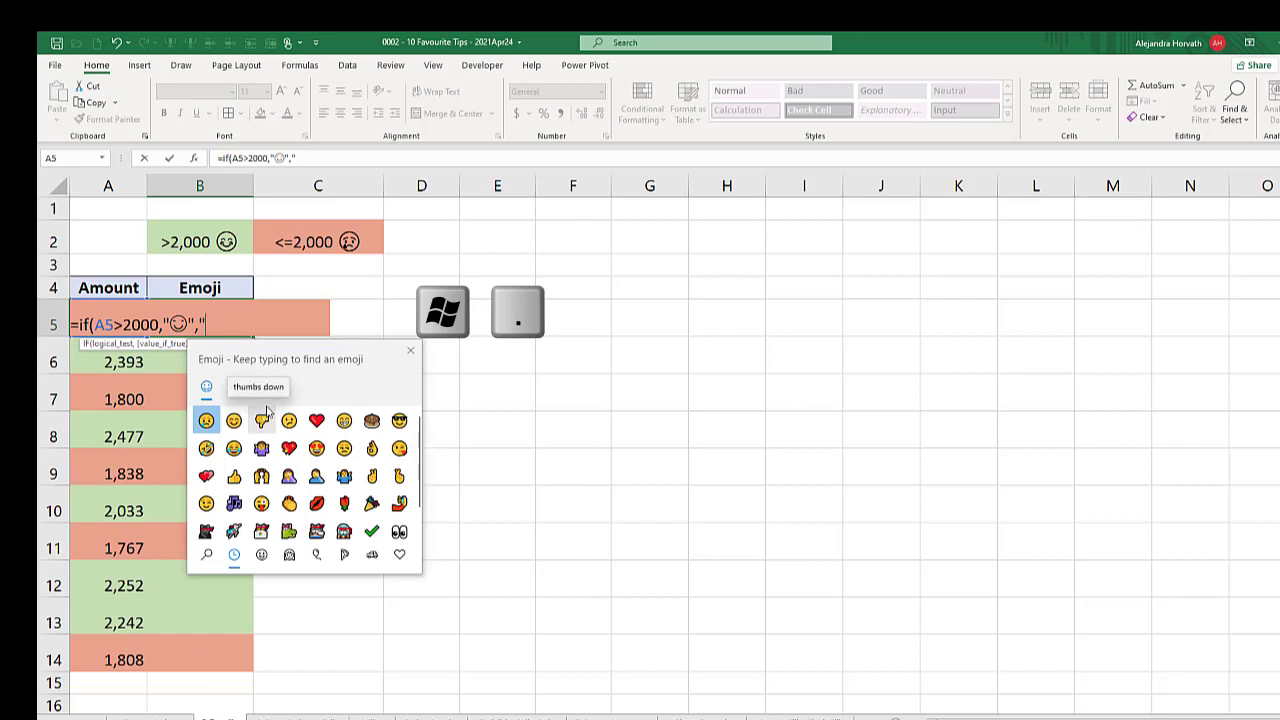
left_click(205, 421)
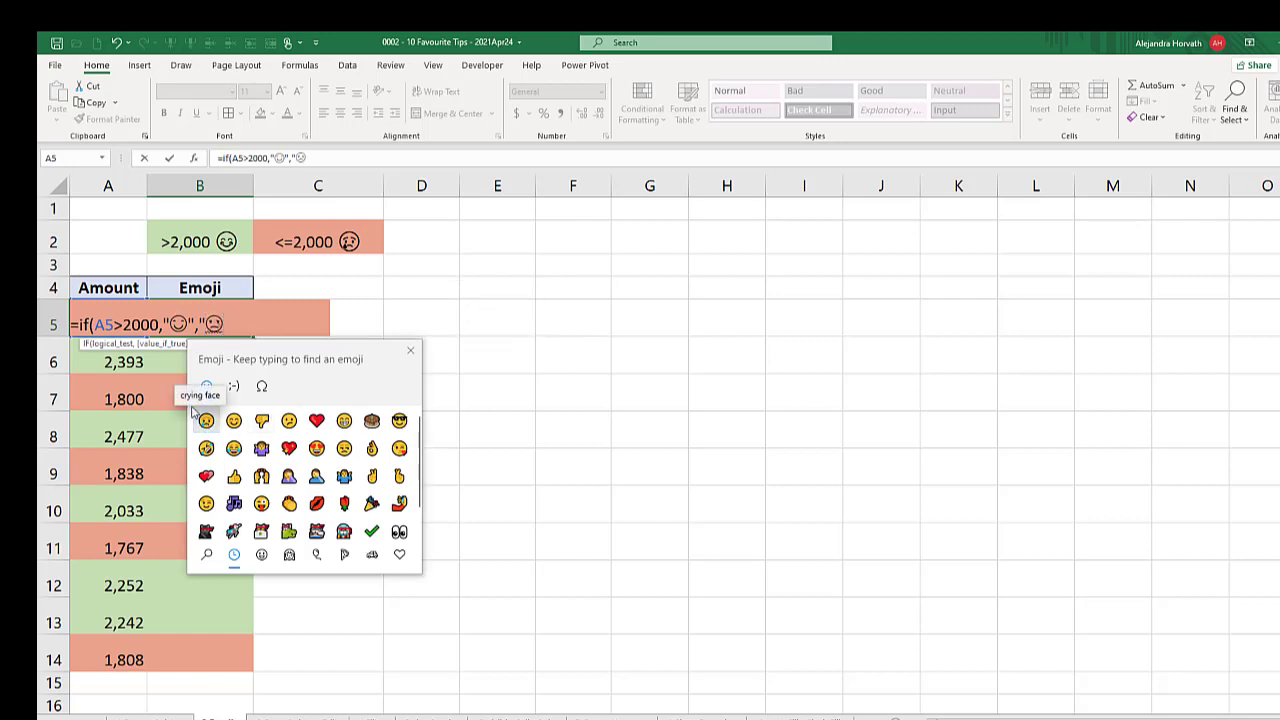
type("\"")
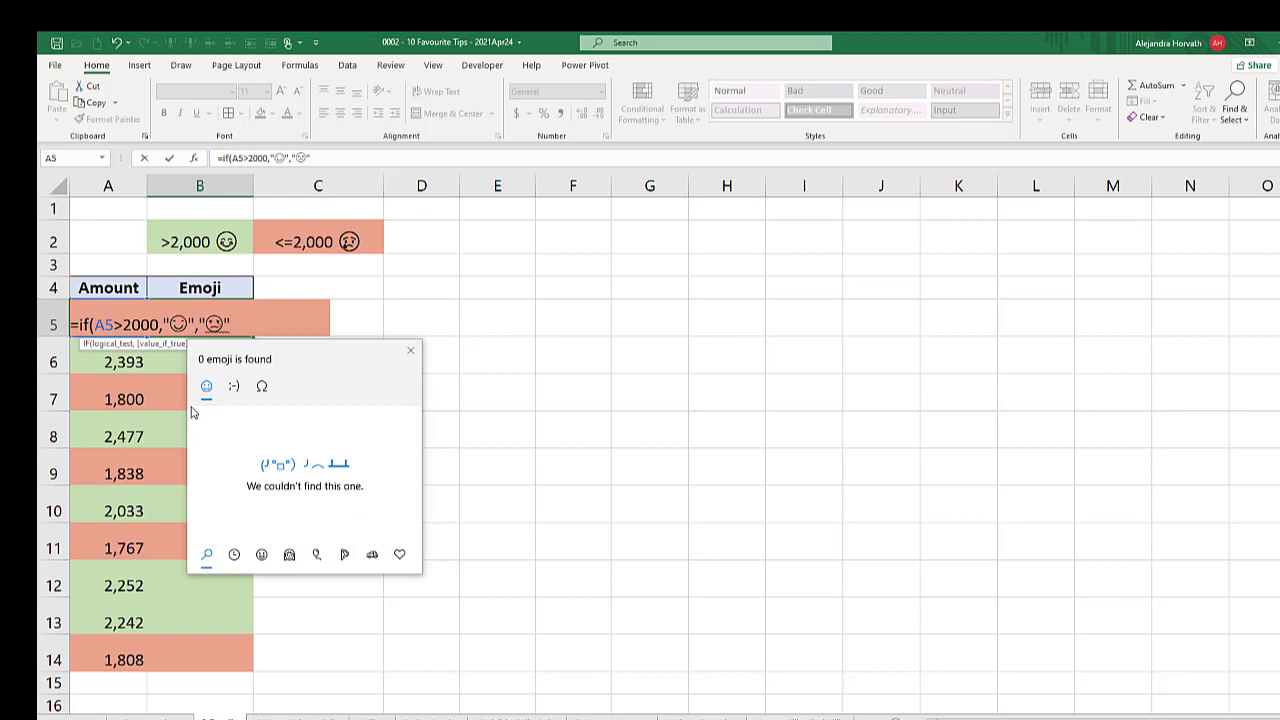
type(")")
left_click(414, 353)
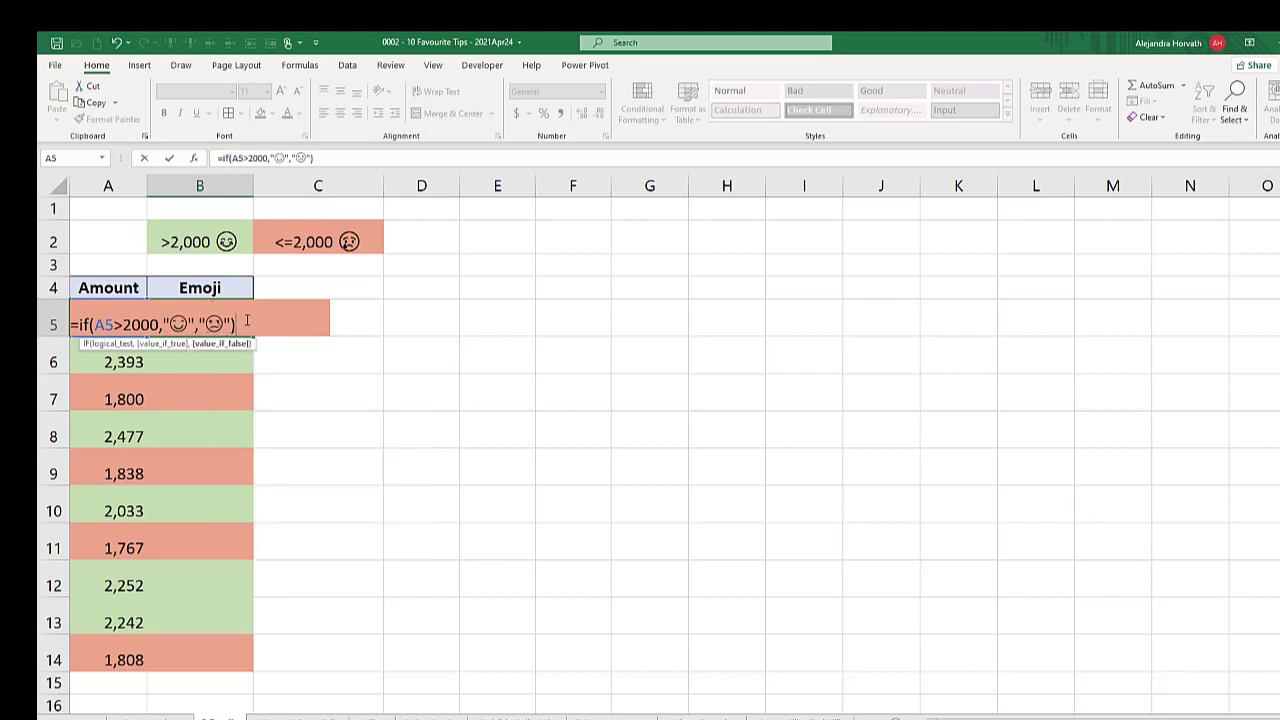
key("Return")
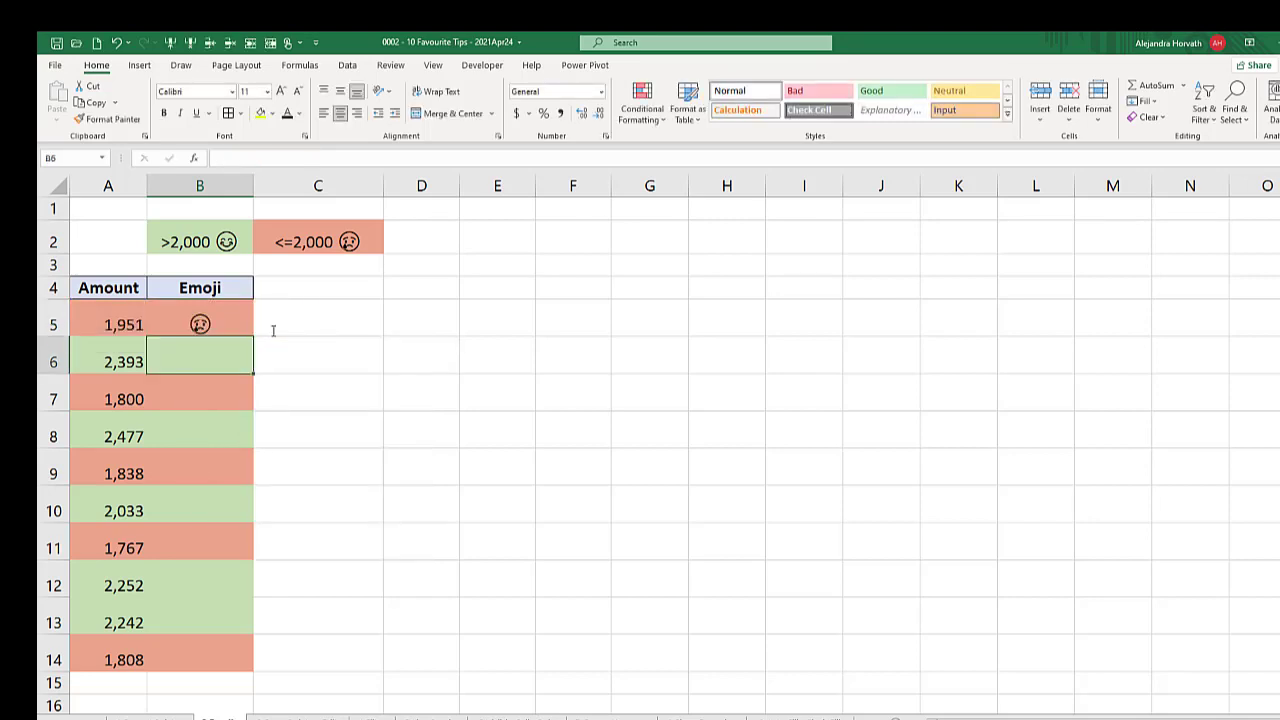
key("Up")
key("Left")
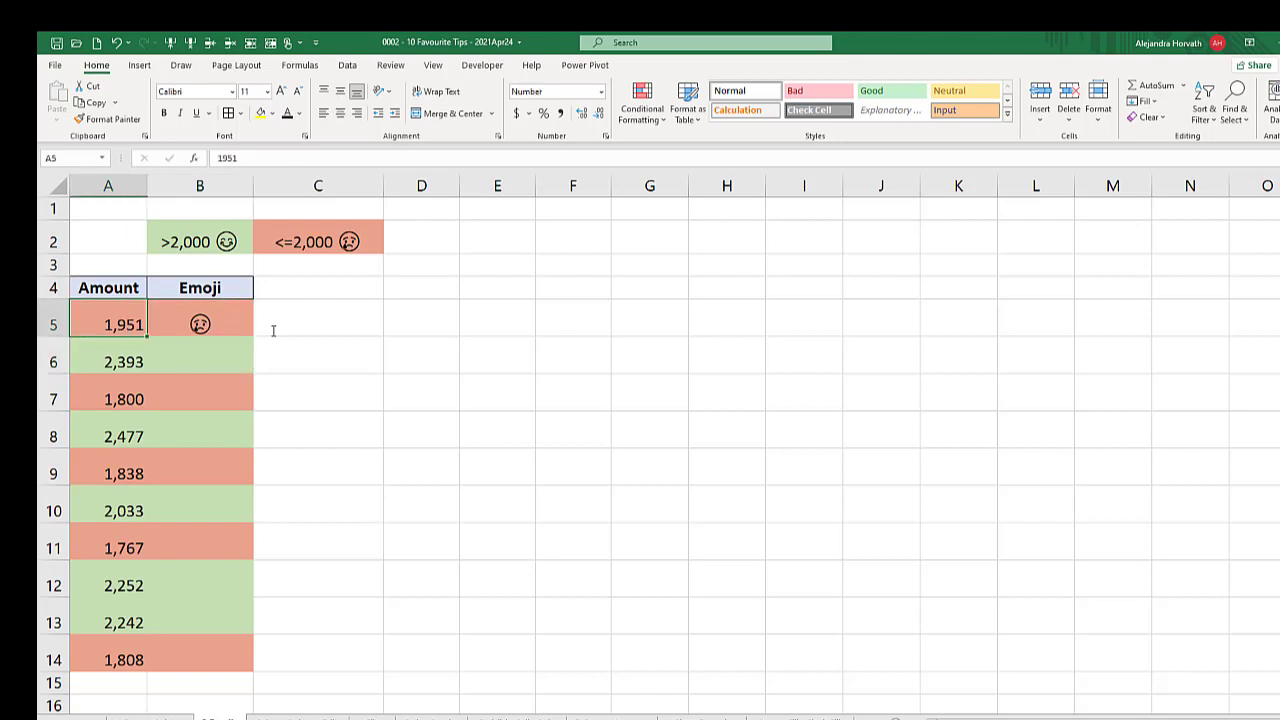
key("Right")
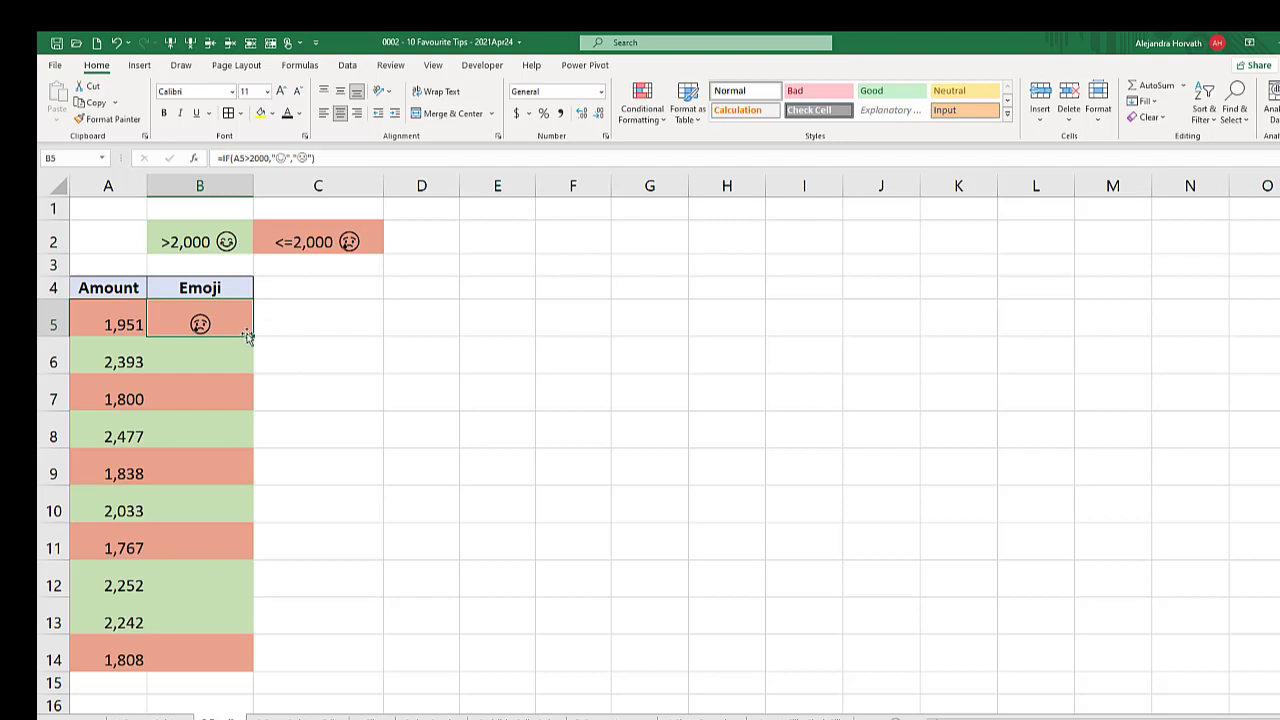
- Fill the IF formula in cell B5 down to B14 and change the amount in cell A7 to 2500
double_click(253, 340)
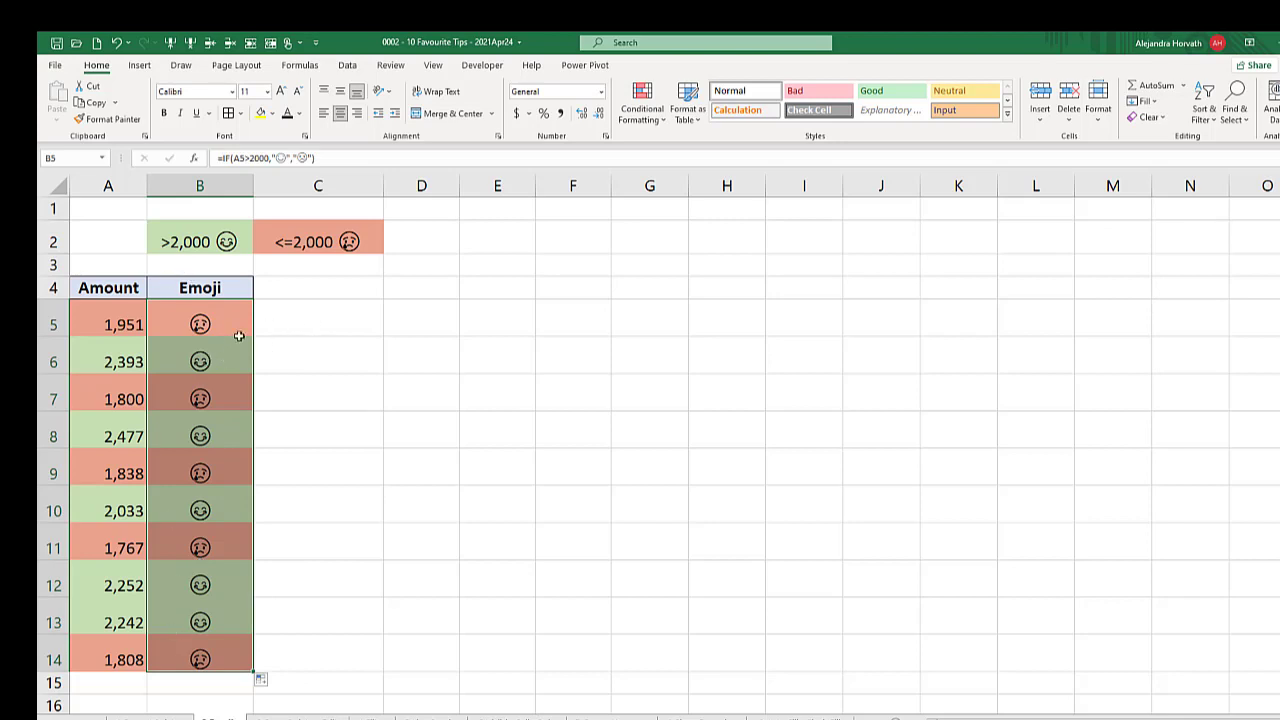
left_click(119, 388)
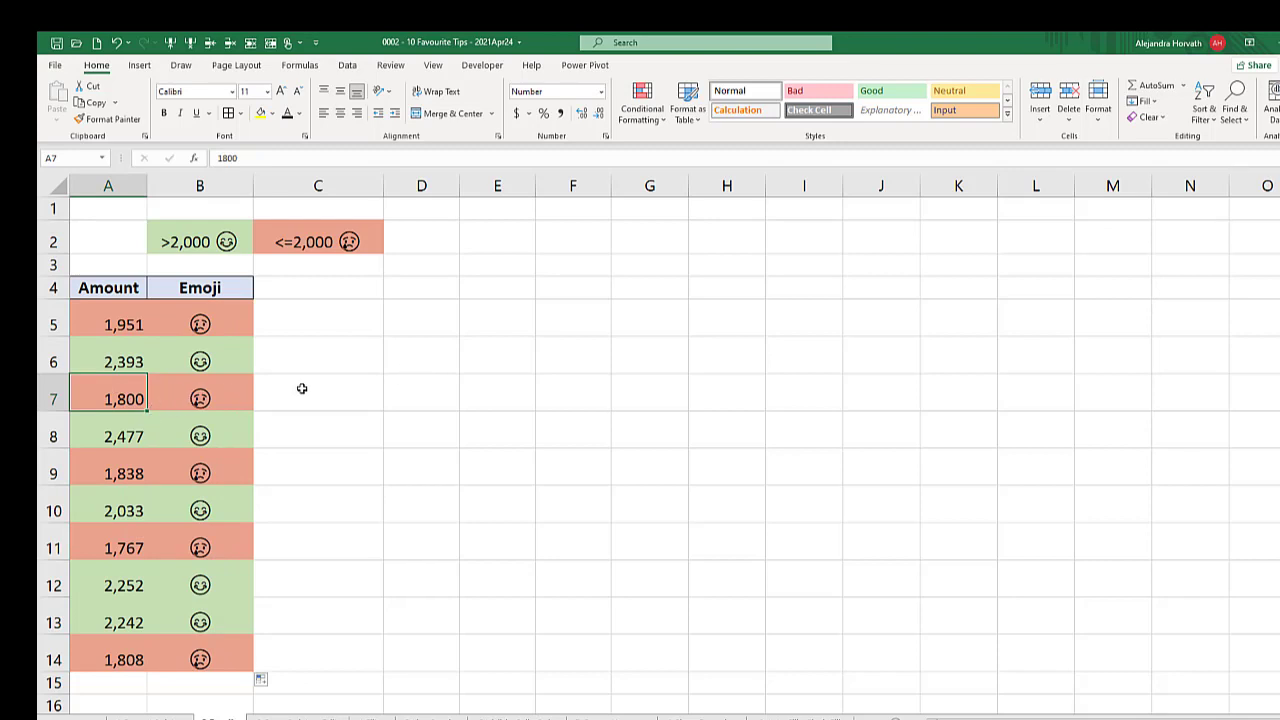
type("2500")
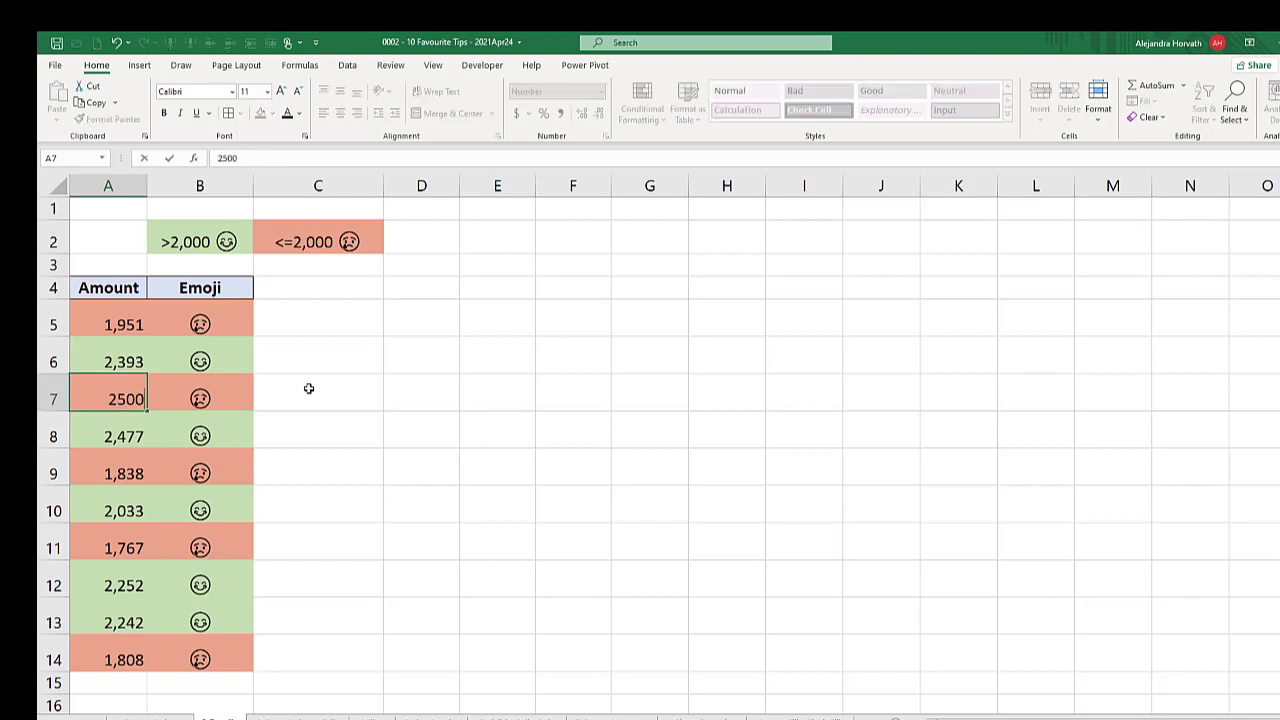
key("Return")
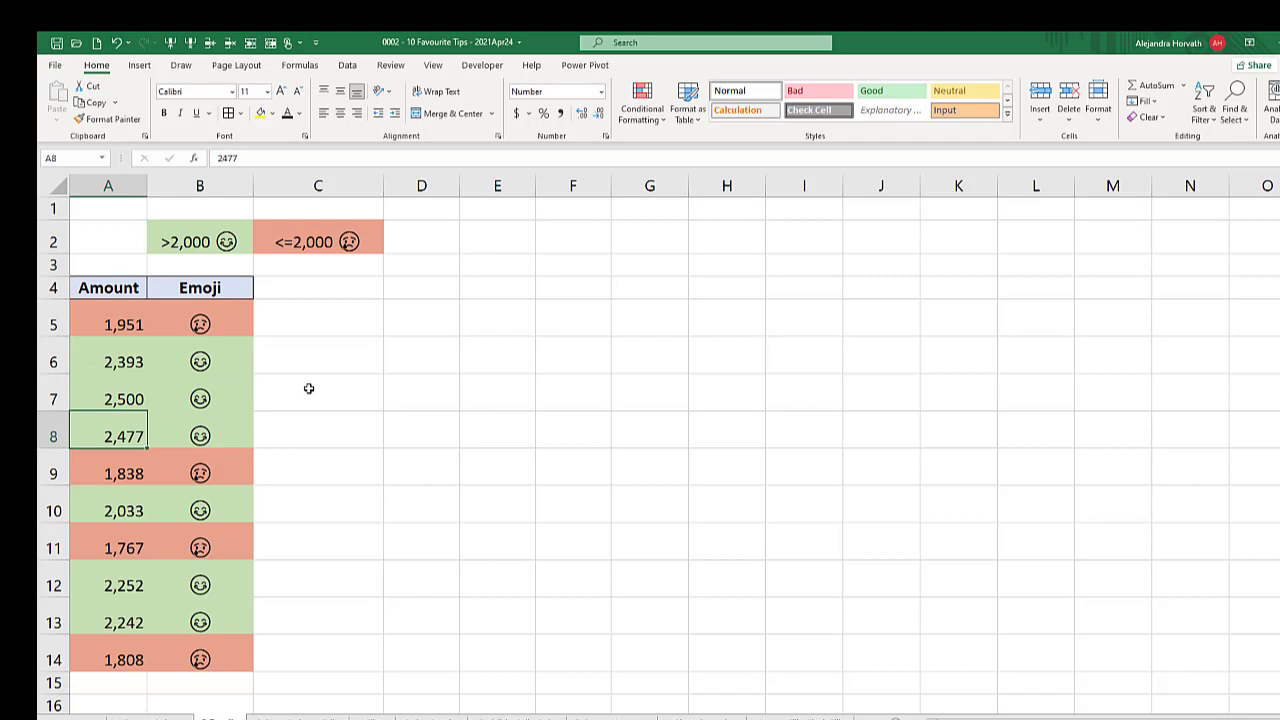
- Open Find and Replace from empty cell C5 and enter the crying face emoji as the text to find
left_click(308, 320)
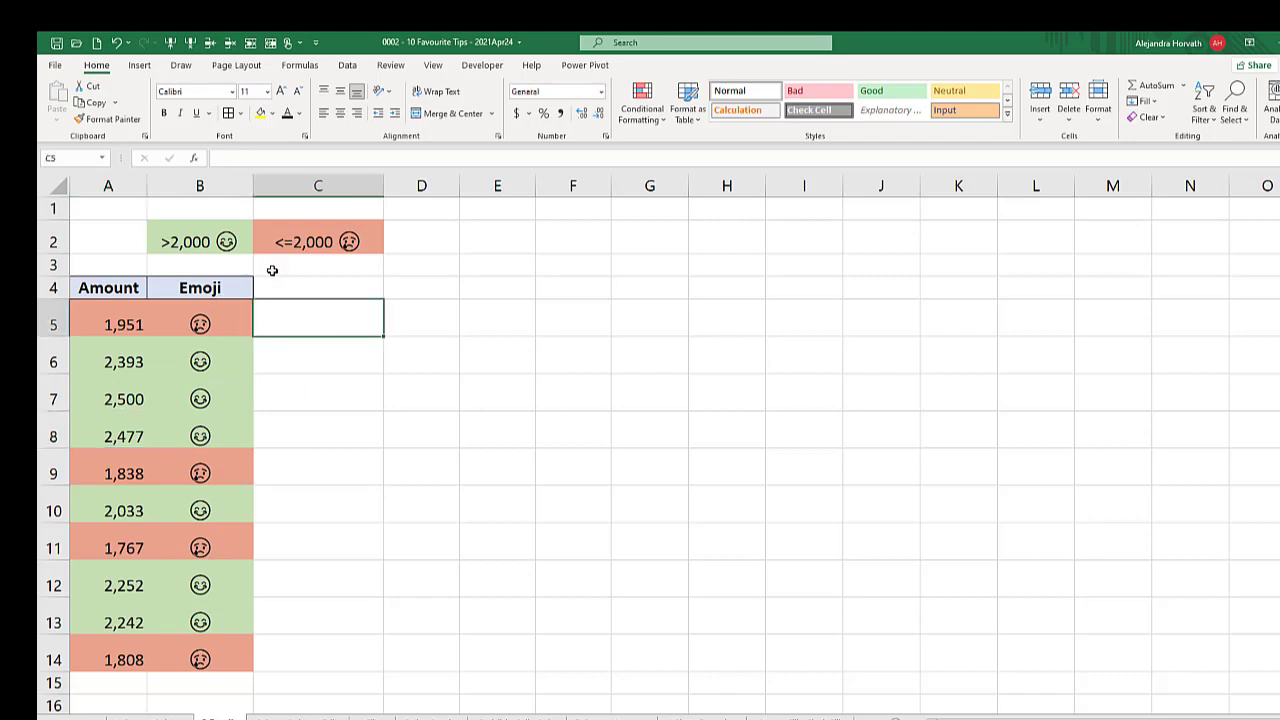
key("ctrl+h")
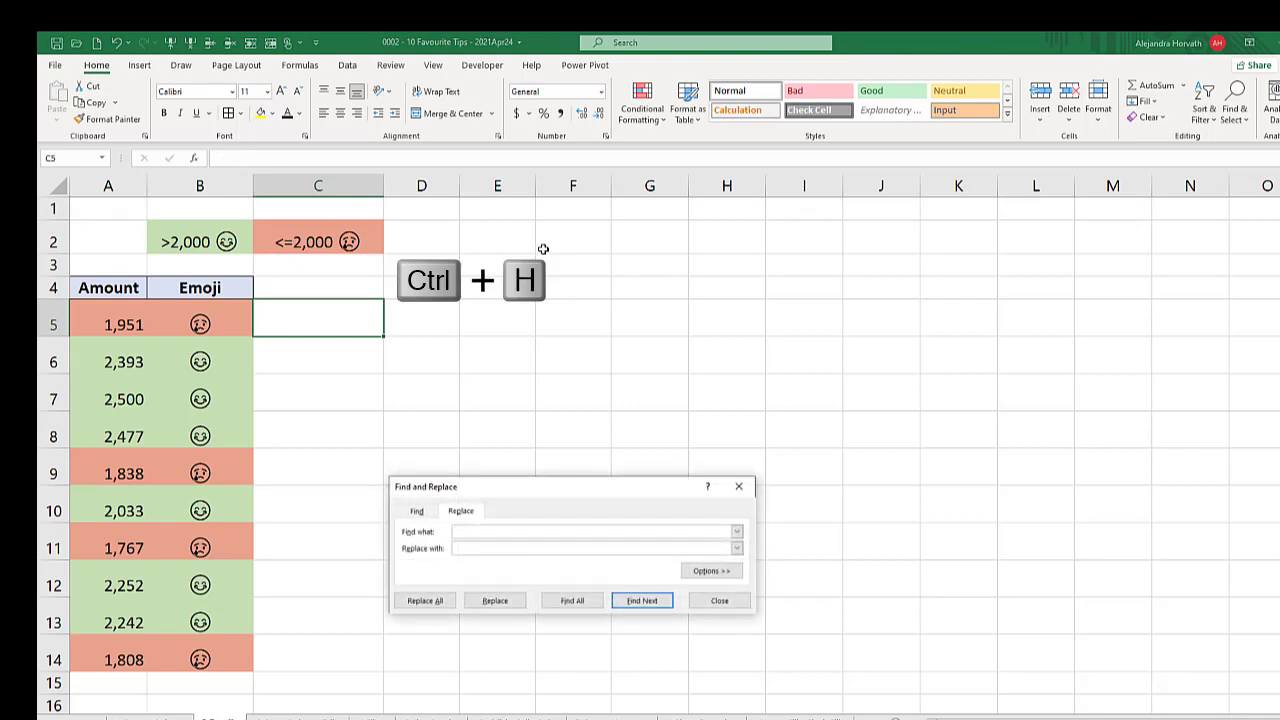
left_click_drag(604, 491, 489, 364)
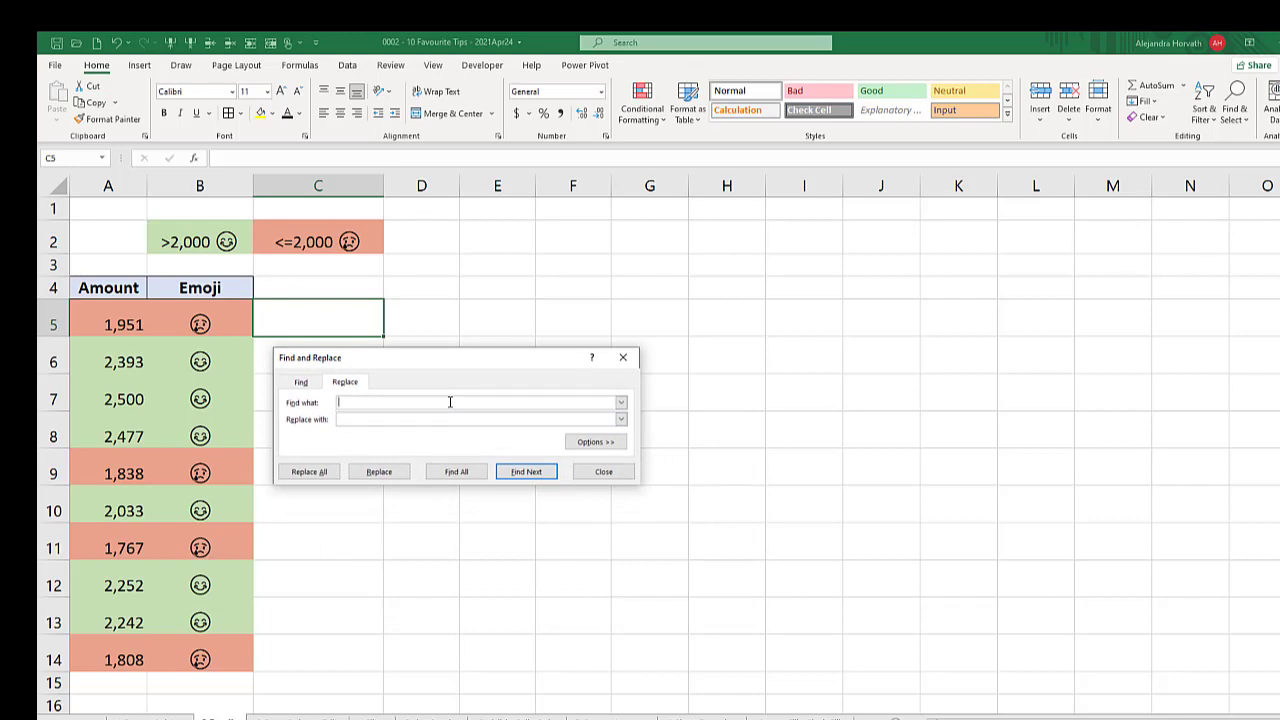
key("super+period")
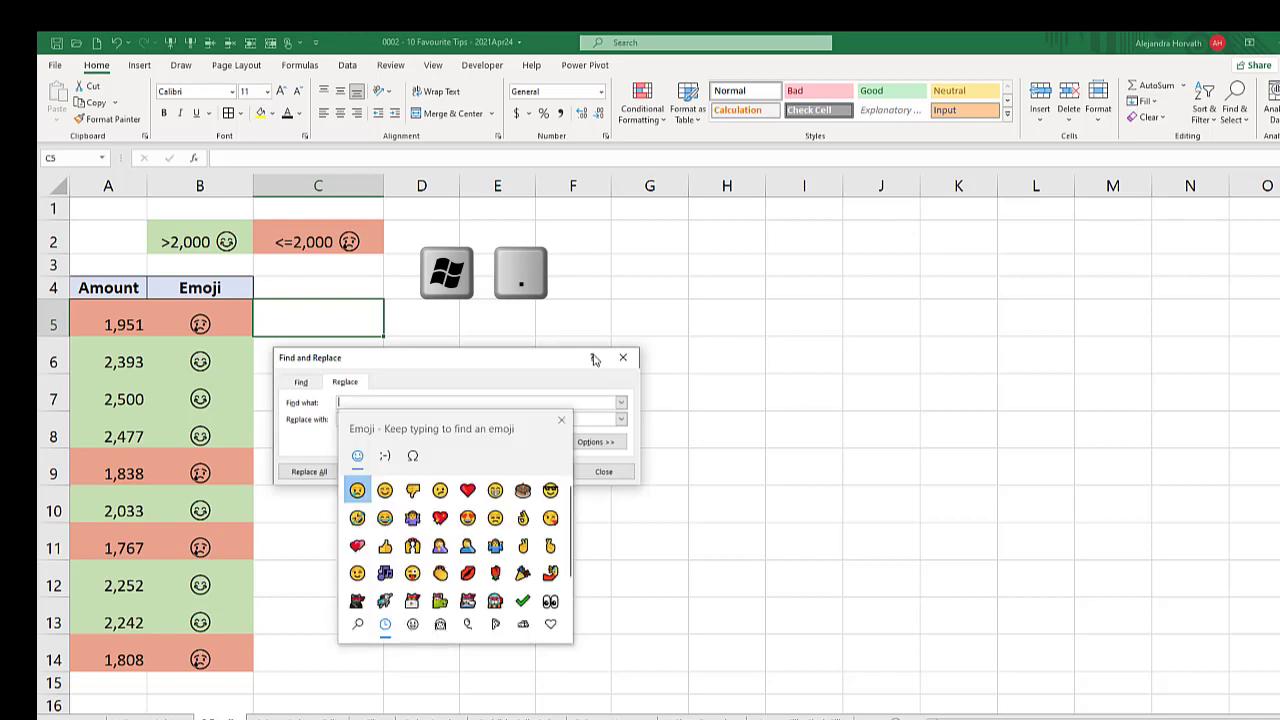
left_click(357, 490)
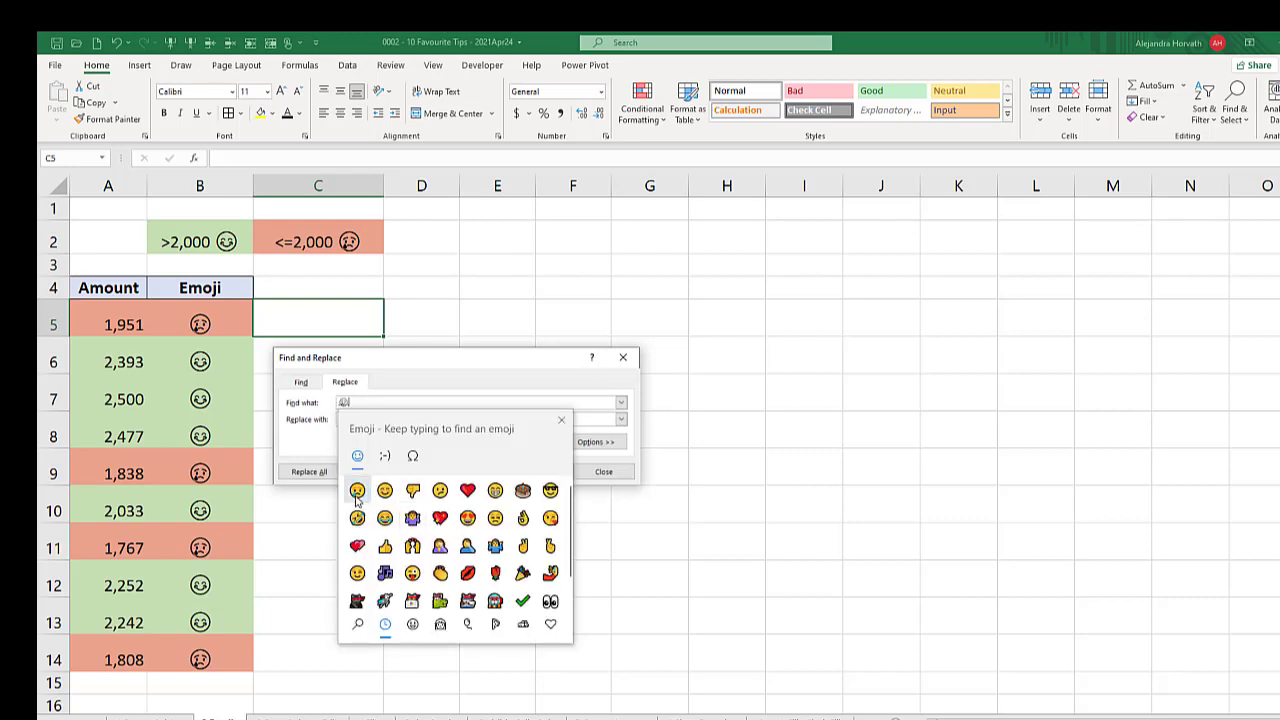
- Enter two thumbs down emojis as the replacement text in Find and Replace and dismiss the emoji picker
left_click(444, 370)
left_click_drag(443, 361, 448, 332)
left_click(440, 389)
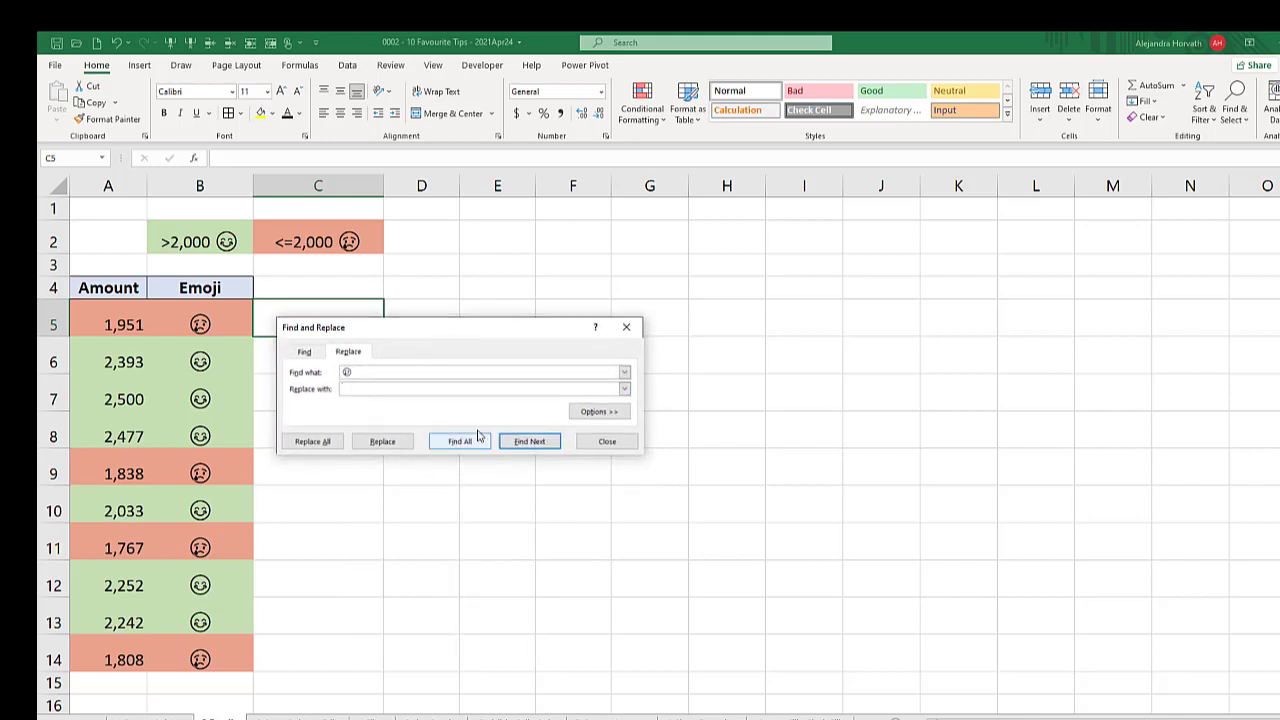
key("super+period")
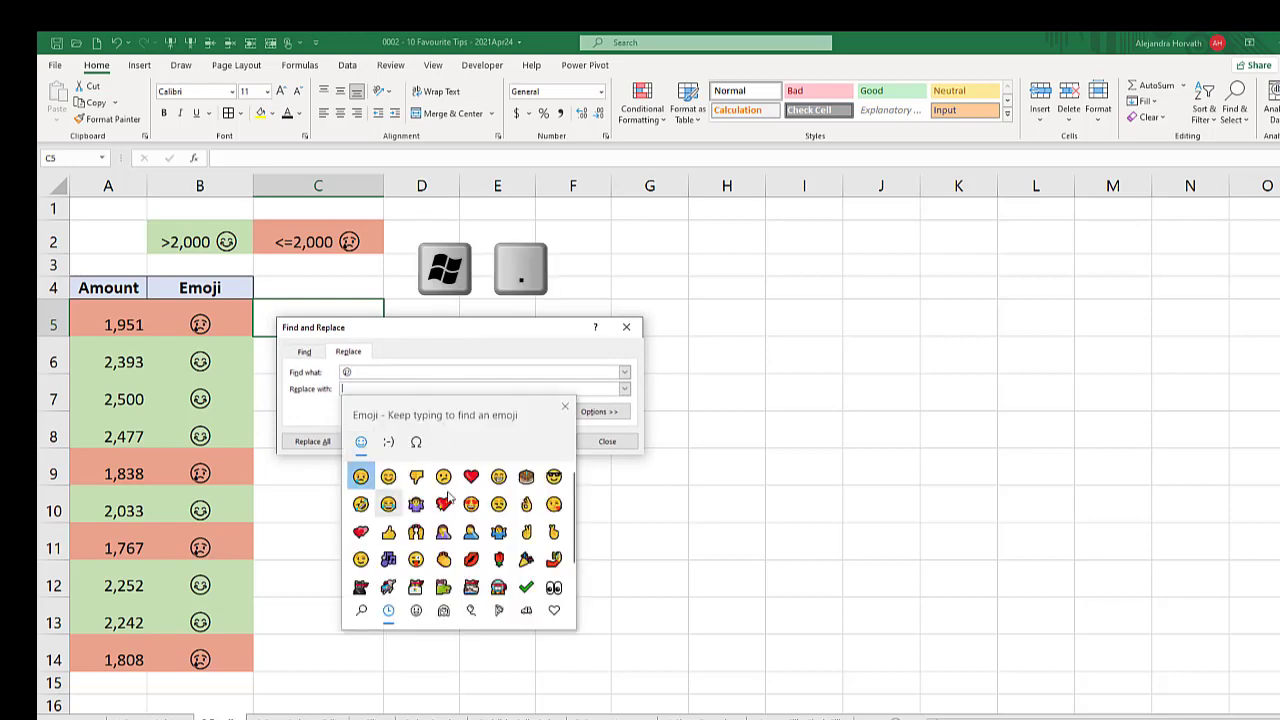
left_click(416, 477)
left_click(415, 478)
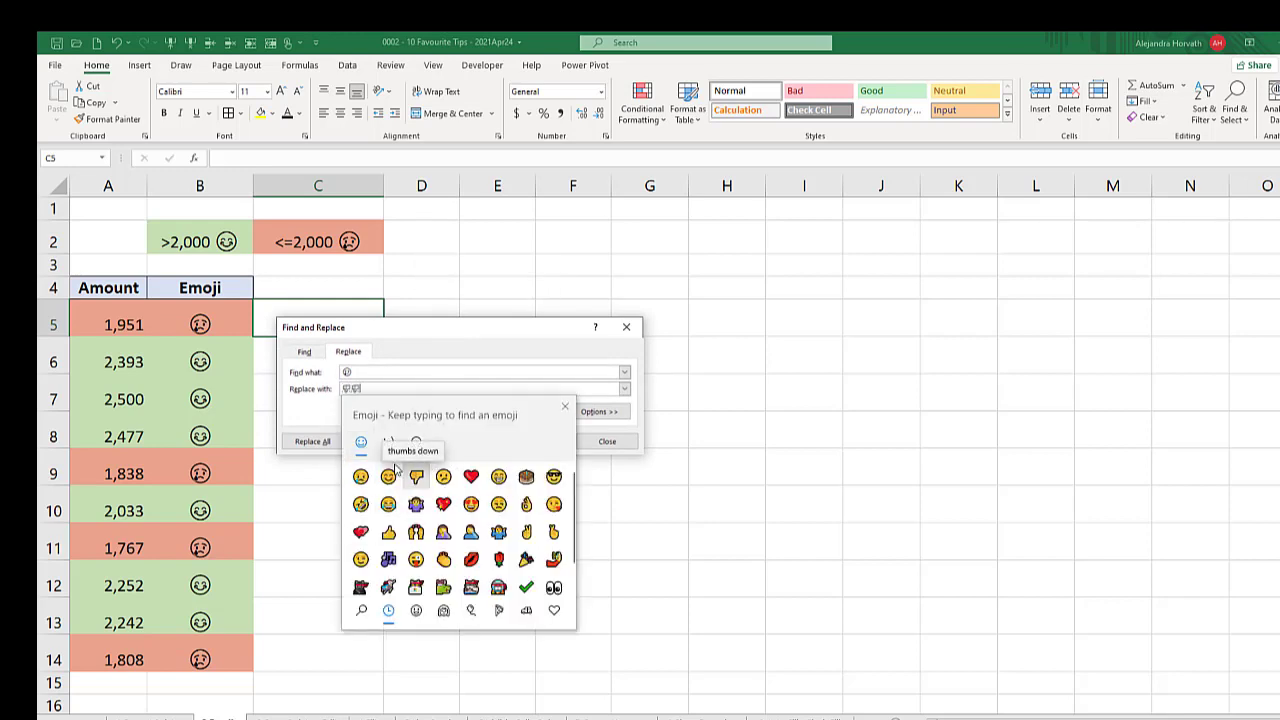
left_click(309, 417)
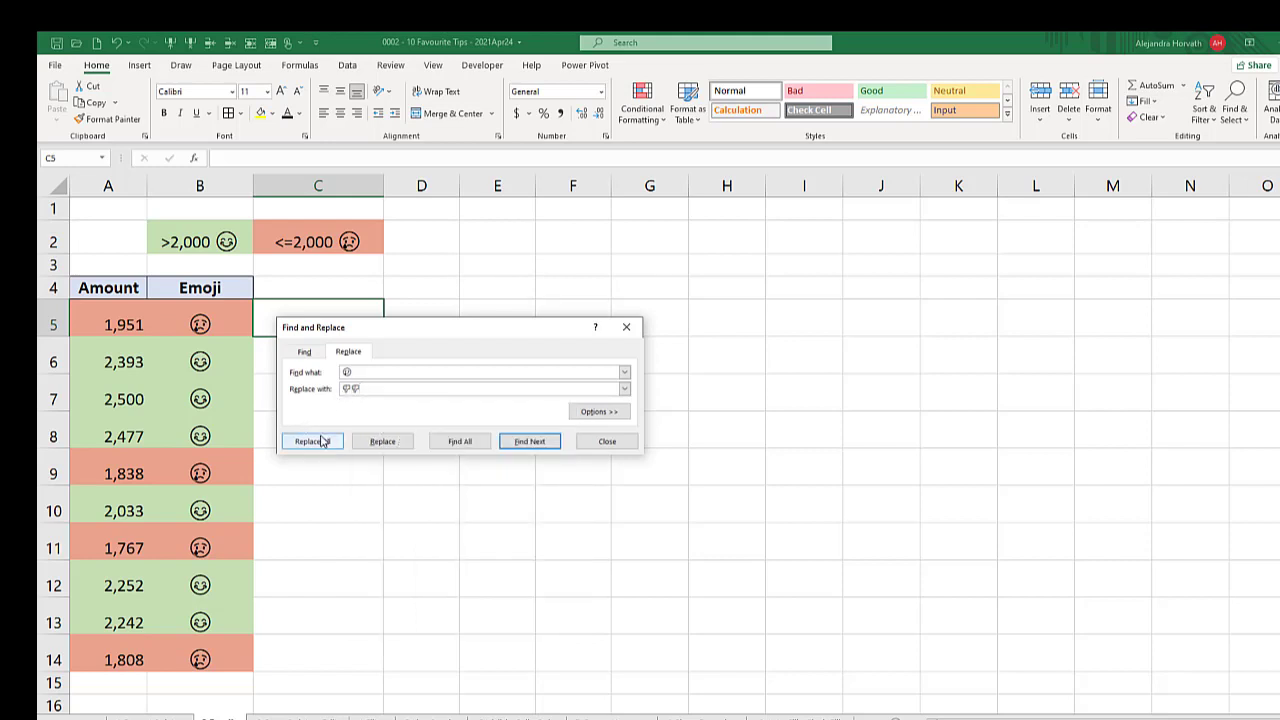
- Replace all crying face emojis with the two thumbs down emojis and close Find and Replace
left_click(313, 442)
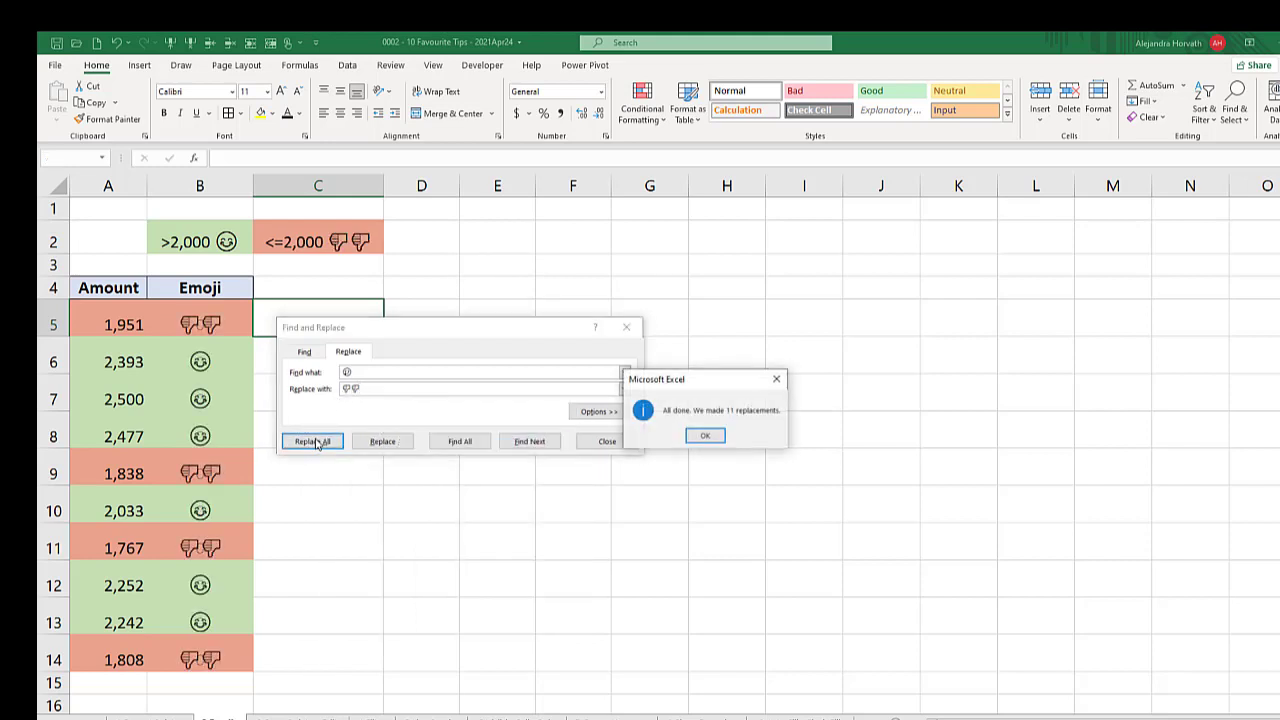
left_click_drag(714, 380, 470, 464)
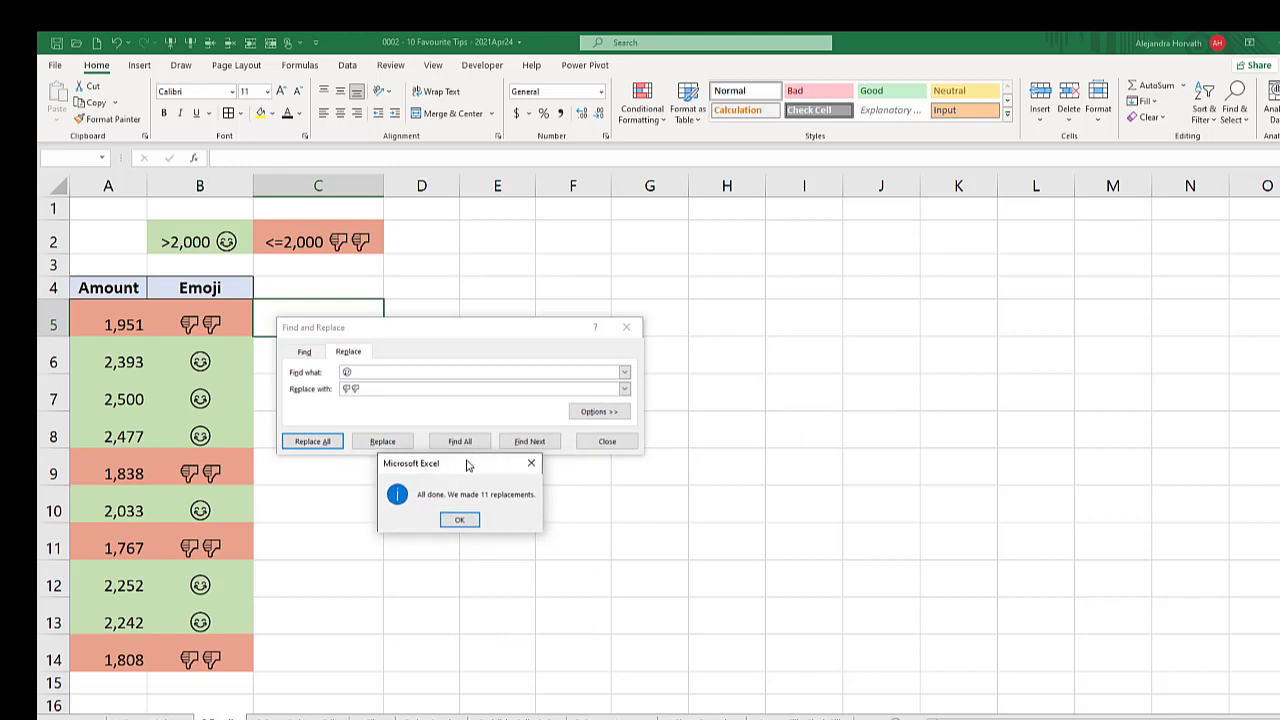
left_click(469, 521)
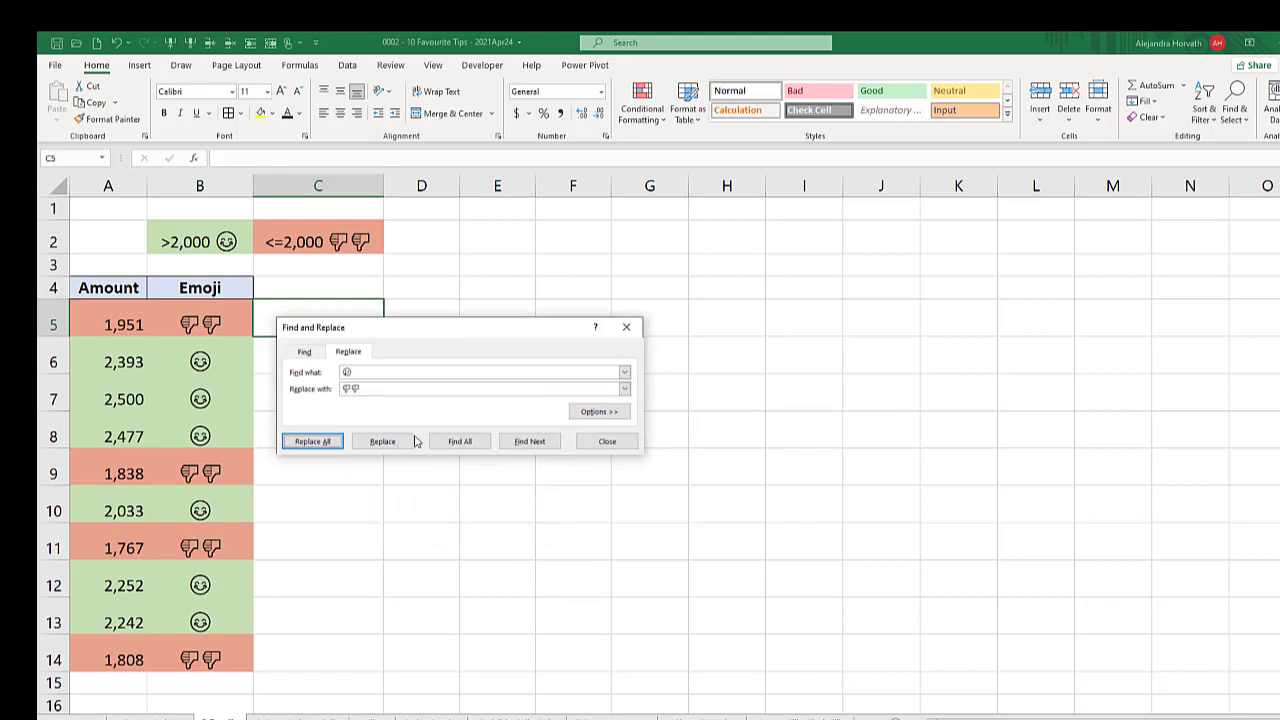
left_click(606, 442)
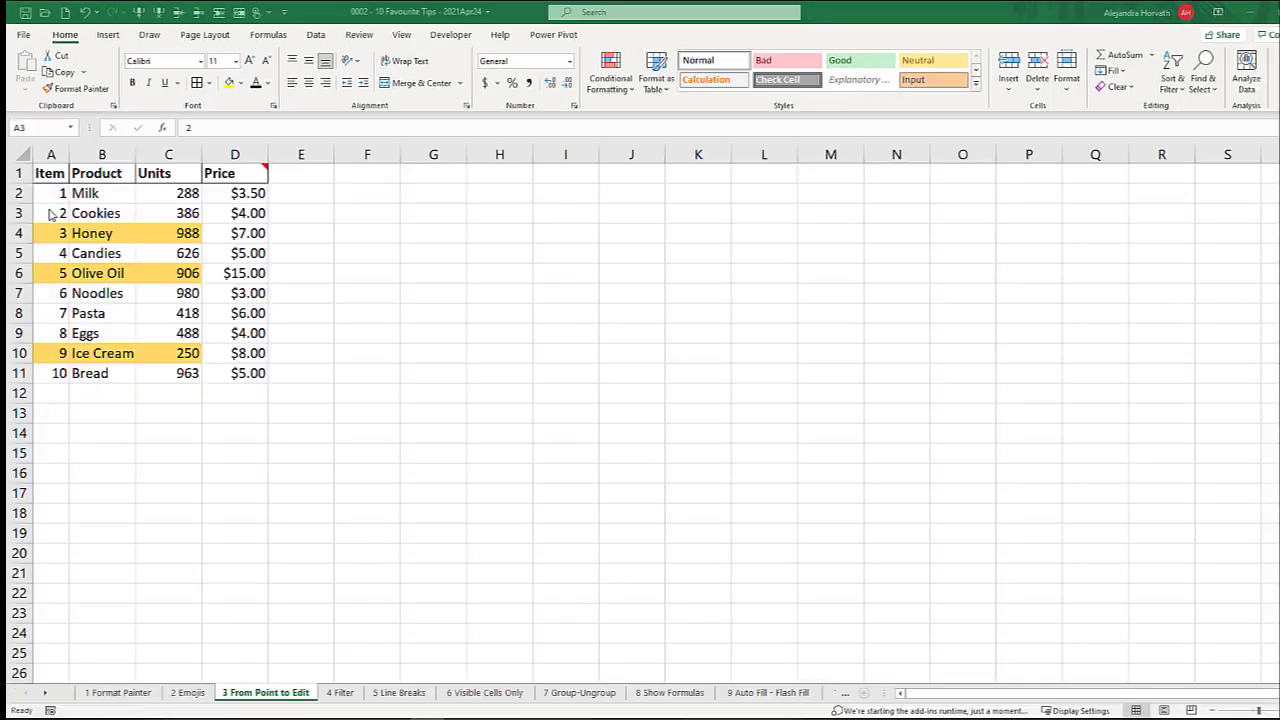
- On the 3 From Point to Edit sheet, select cell A3 and open the Conditional Formatting Rules Manager
left_click(50, 212)
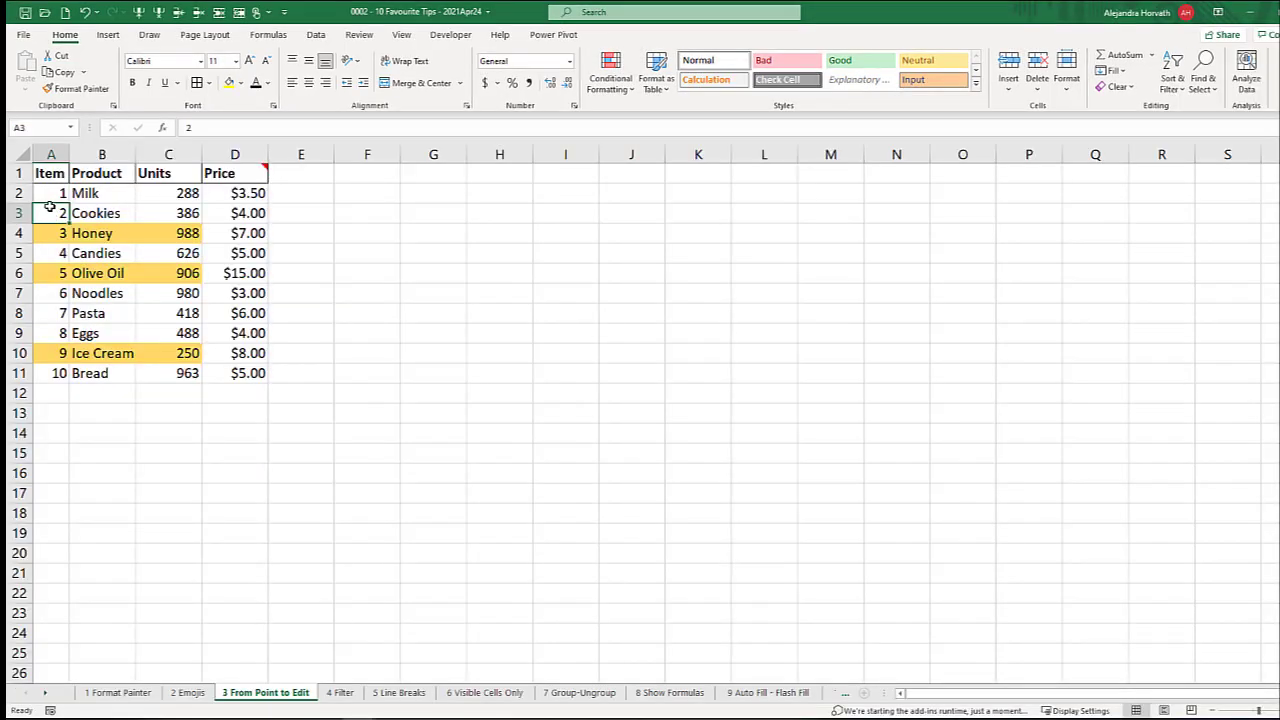
left_click(597, 90)
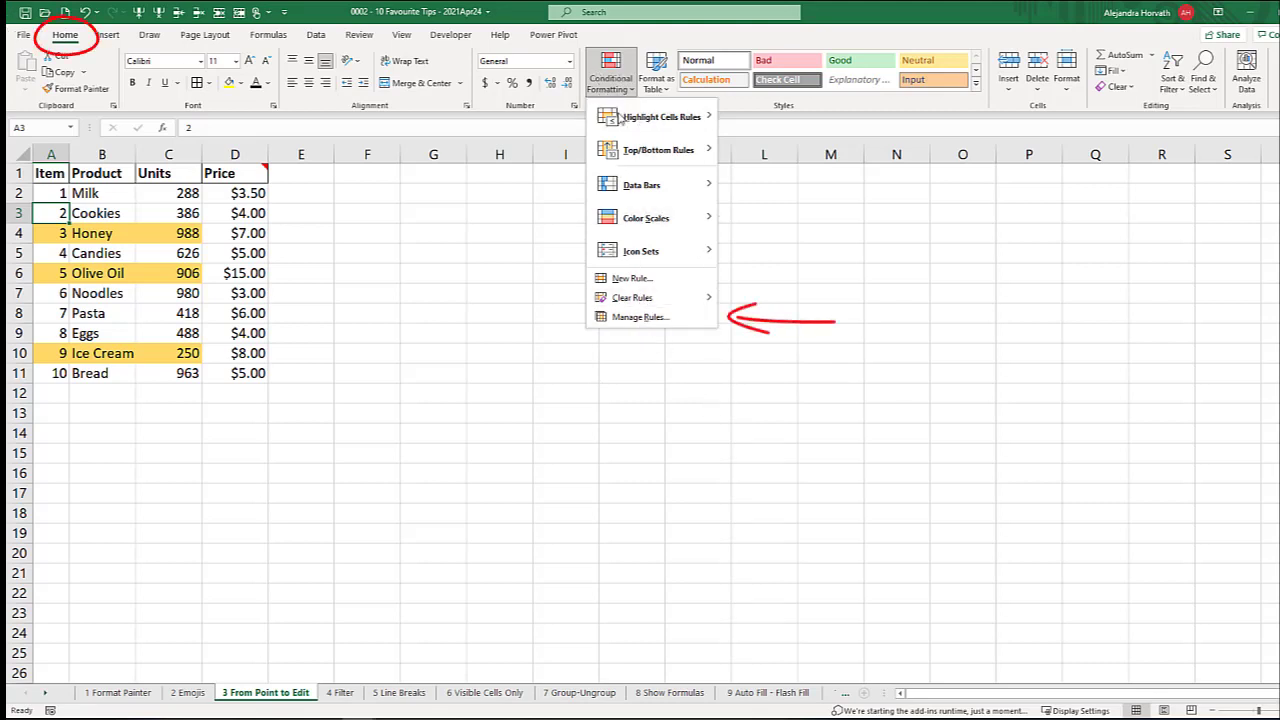
left_click(624, 316)
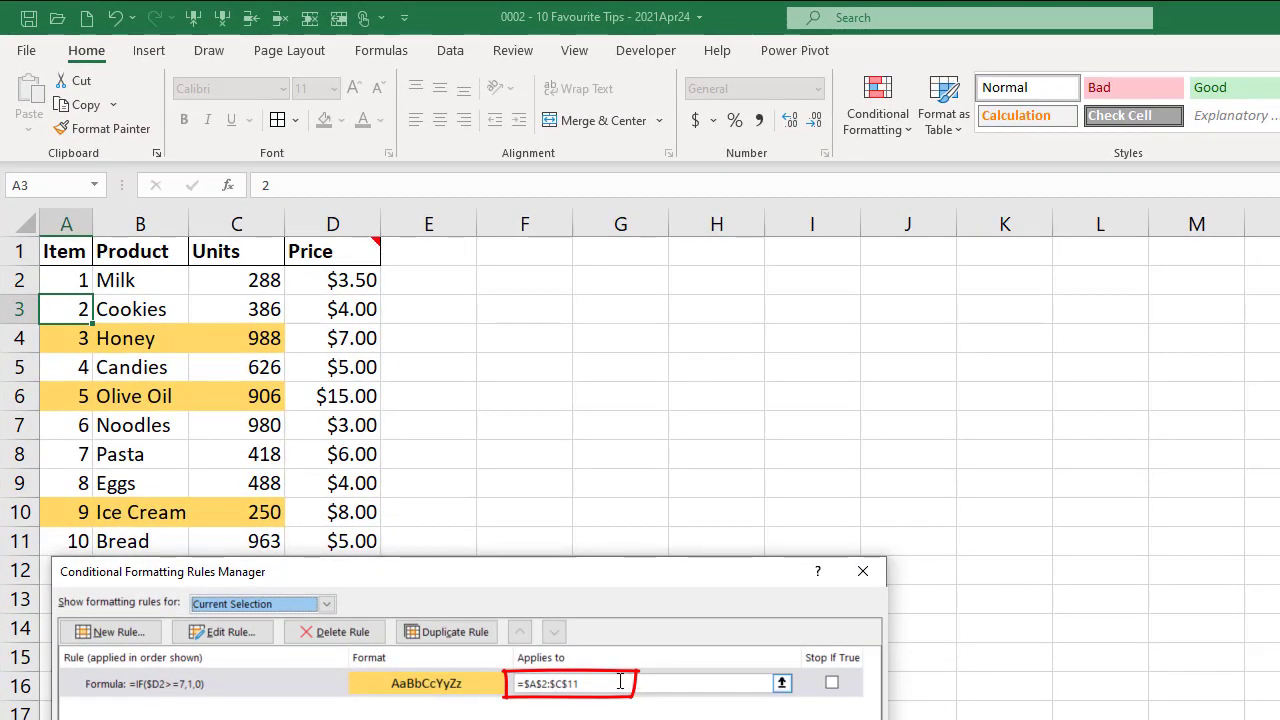
- Try to move the cursor within the rule's Applies to range while in Point mode, and cancel the Rules Manager
left_click(616, 682)
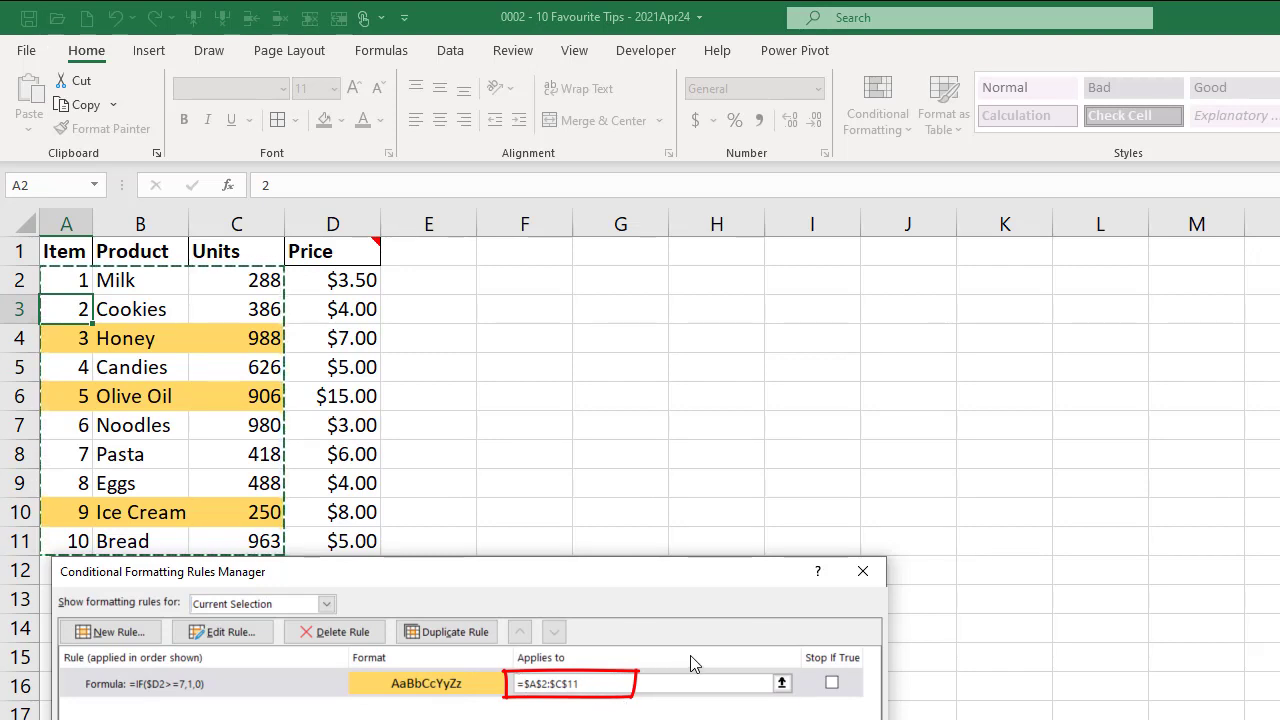
key("Left")
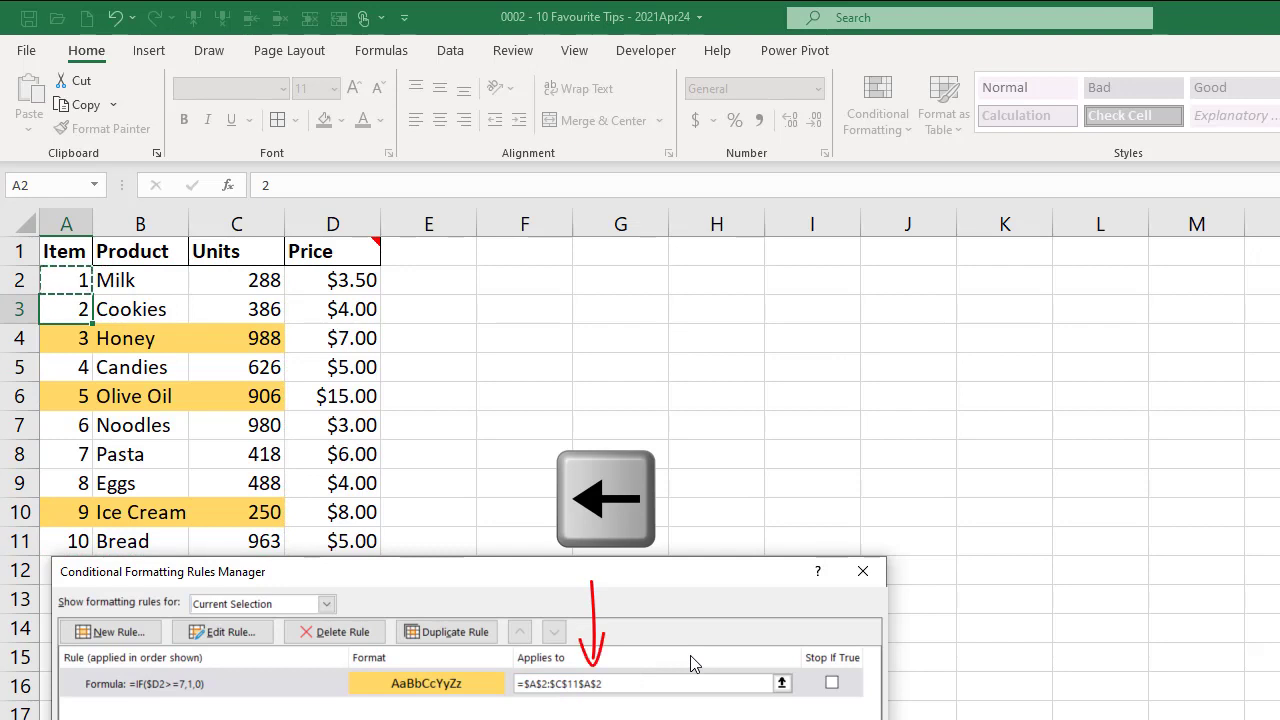
key("Left")
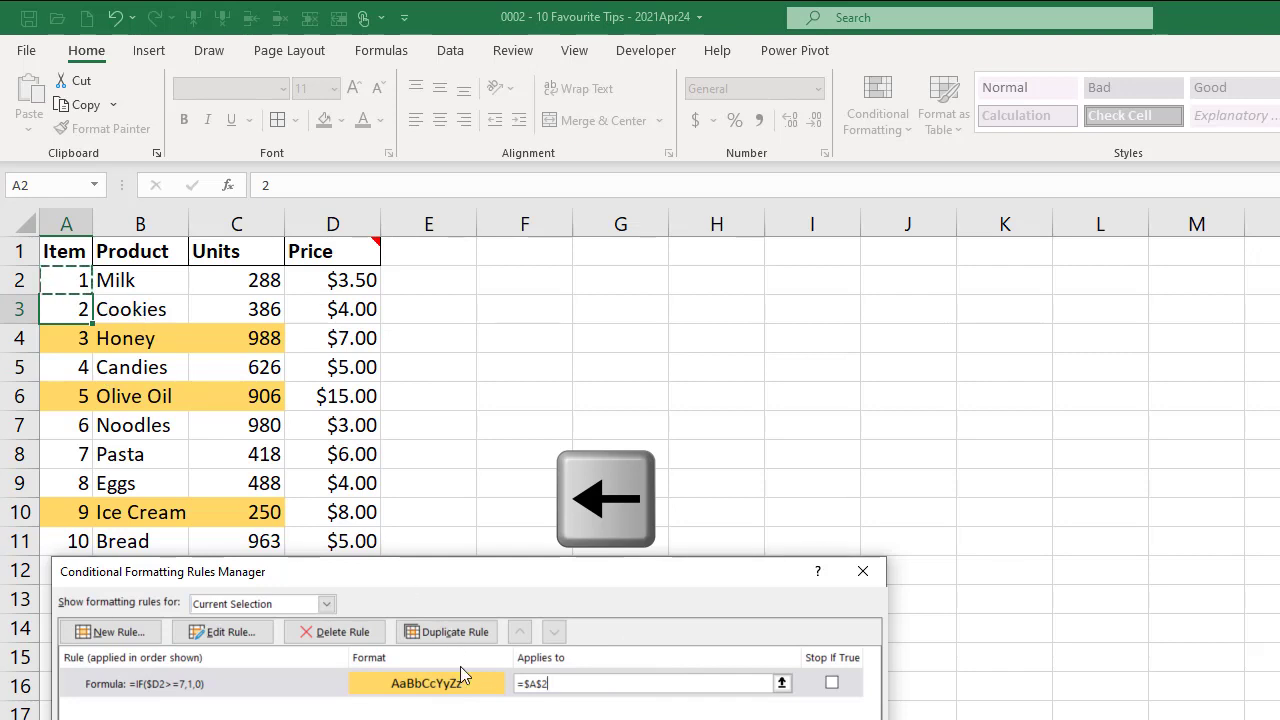
key("Down")
key("Down")
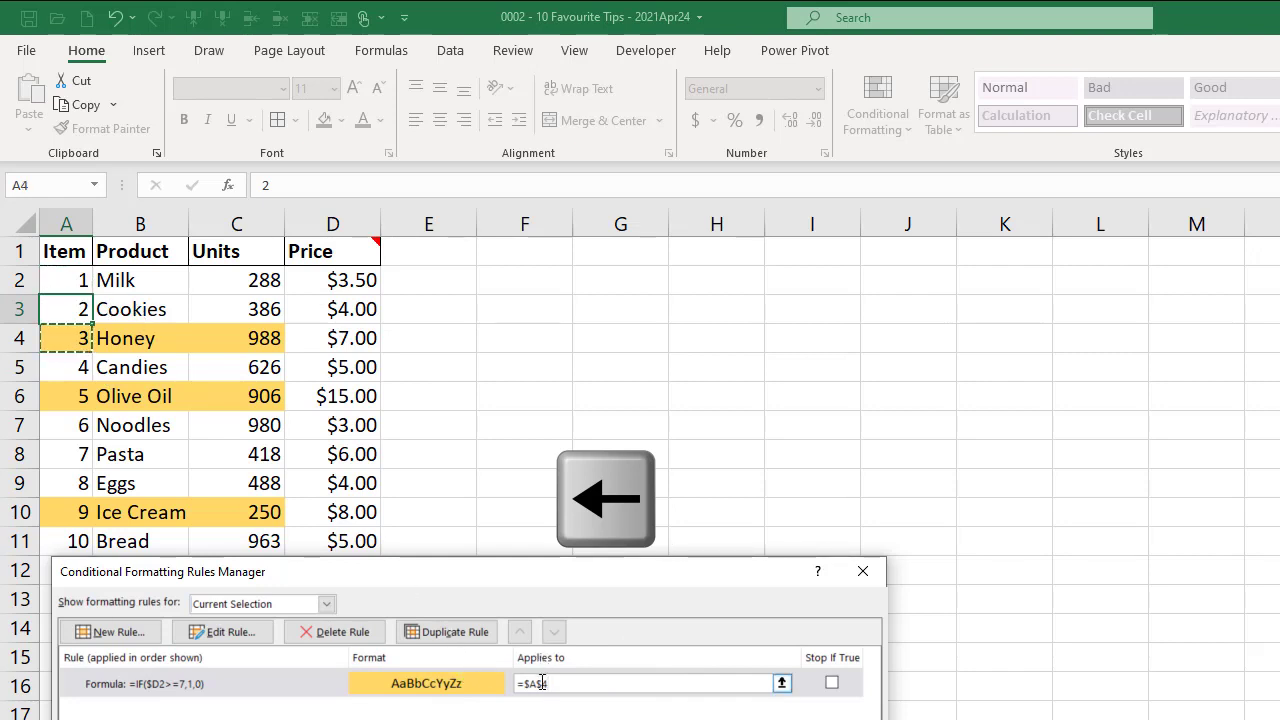
key("Right")
key("Right")
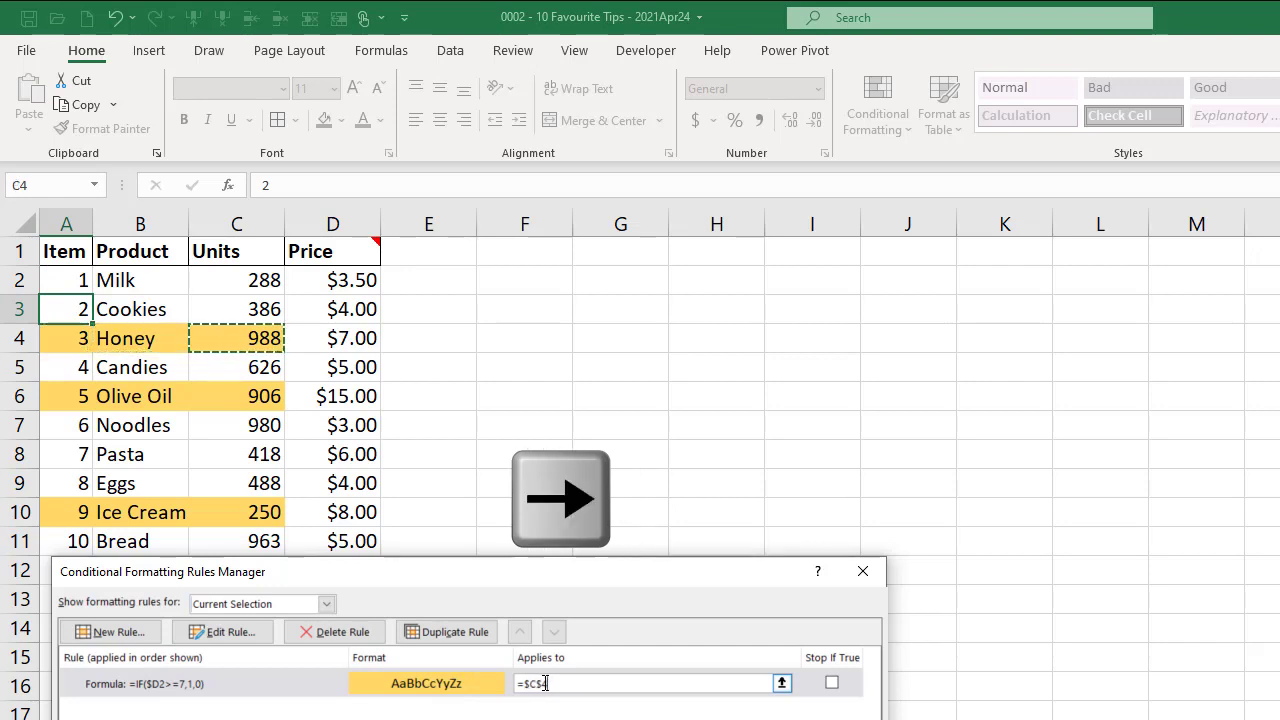
key("Left")
key("Left")
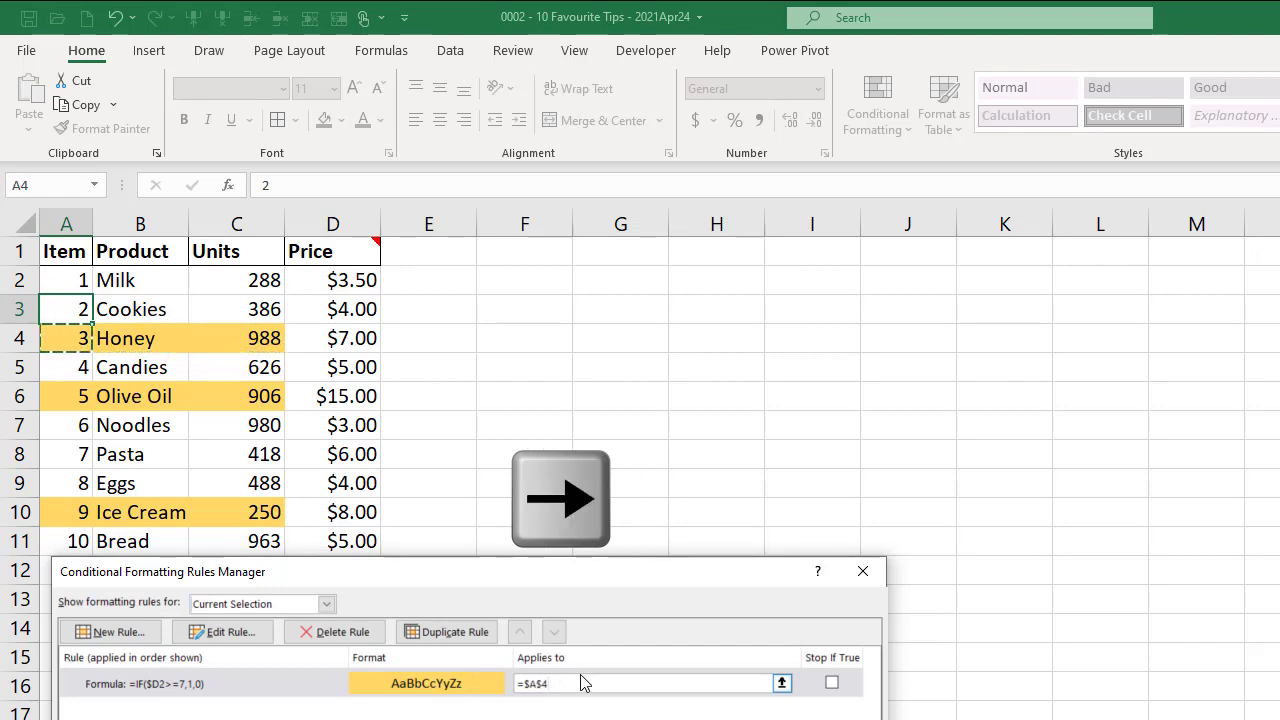
key("Up")
key("Up")
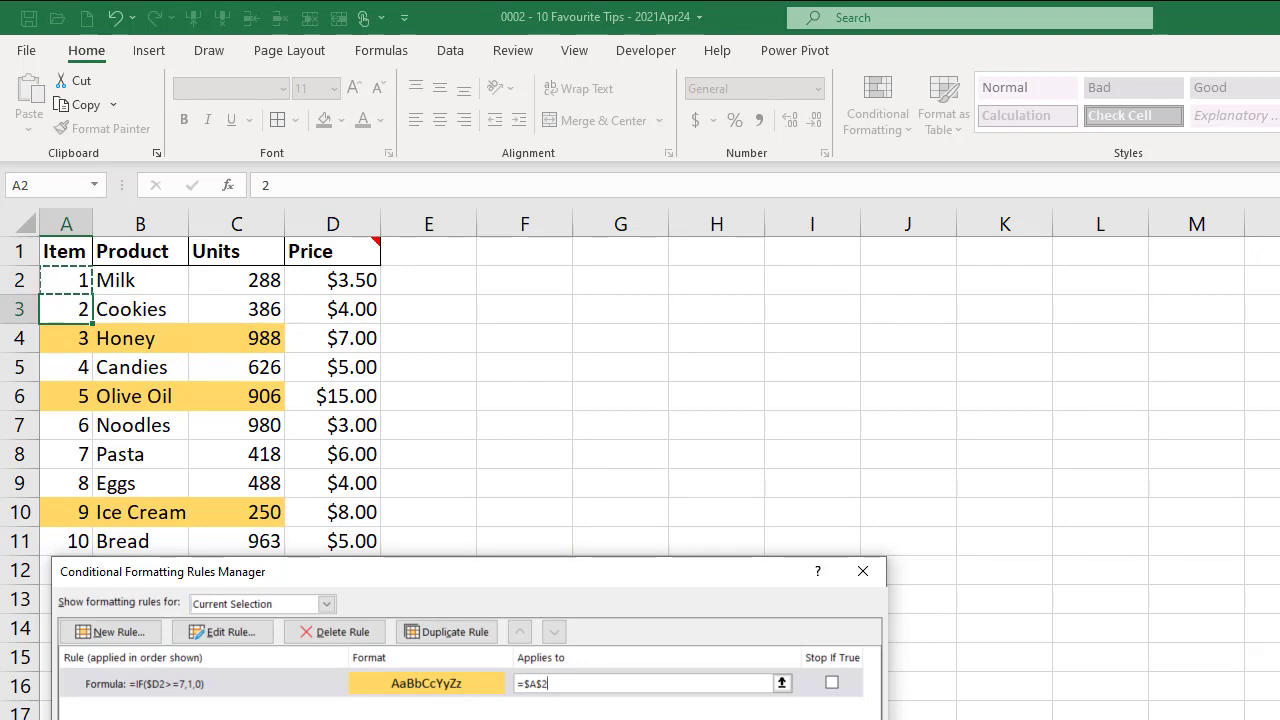
key("Escape")
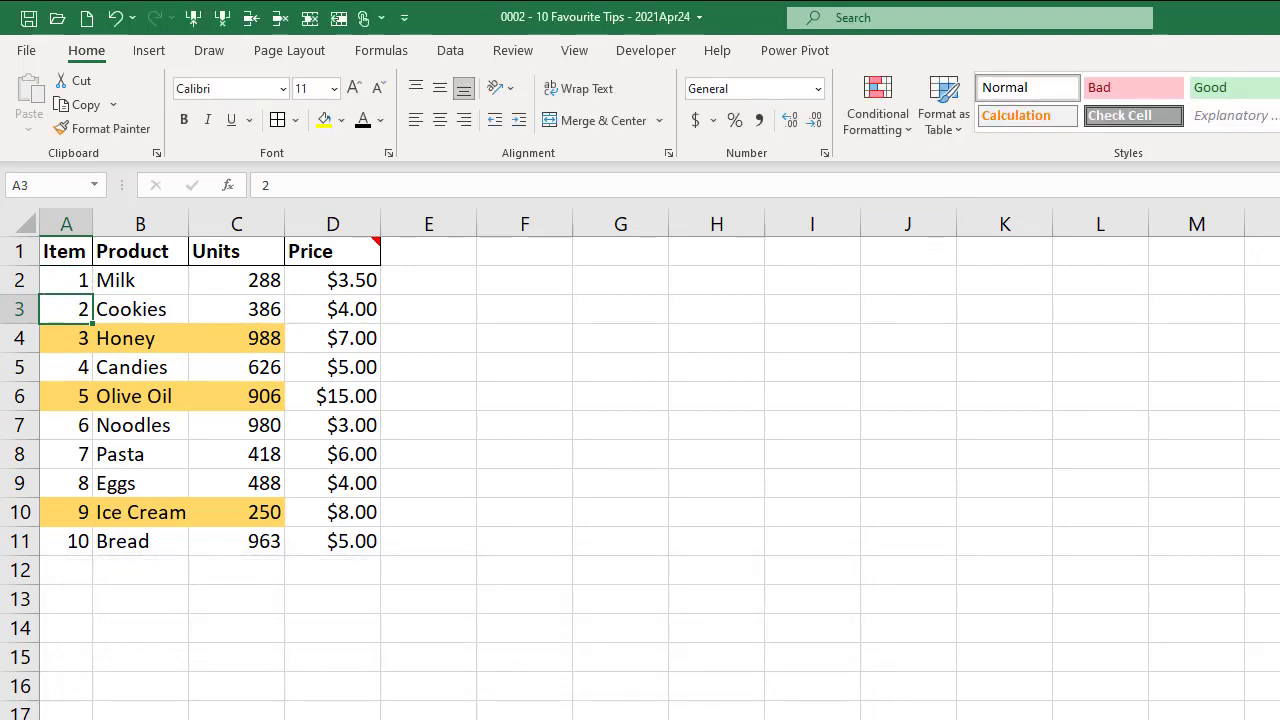
- Open the Conditional Formatting Rules Manager for cell A3 and switch the rule's Applies to range from Point mode to Edit mode
left_click(871, 129)
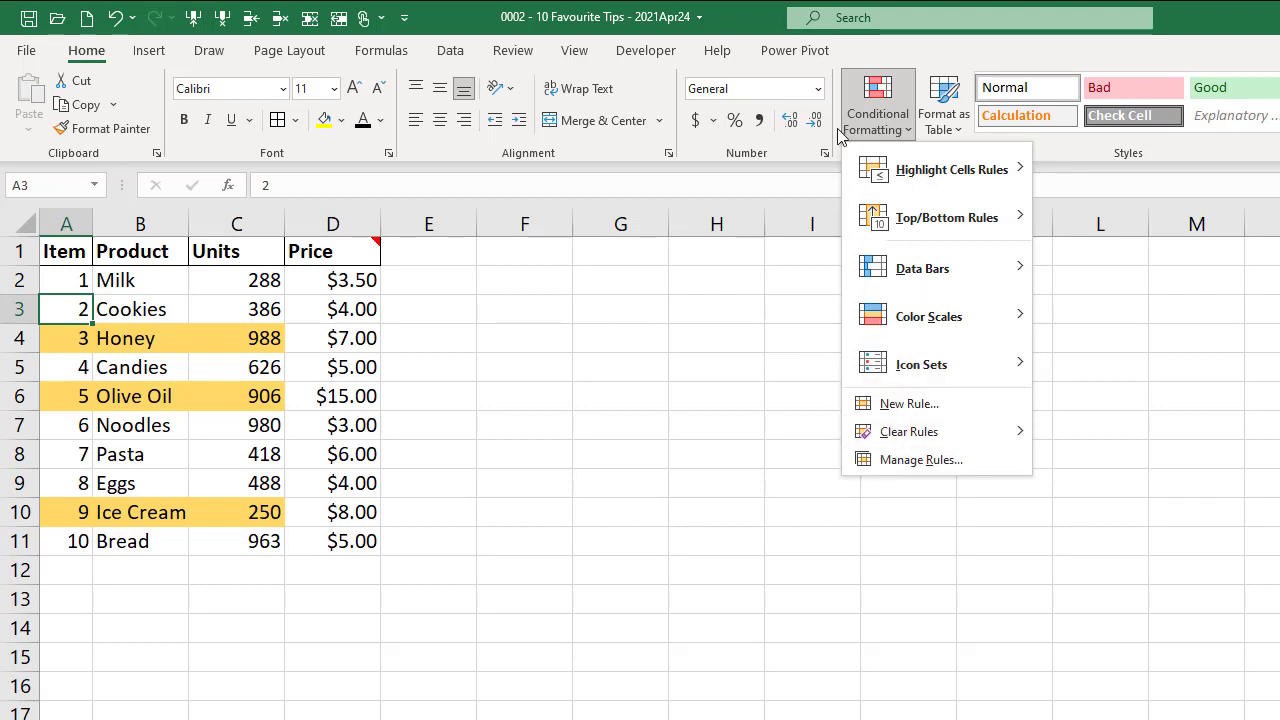
left_click(909, 462)
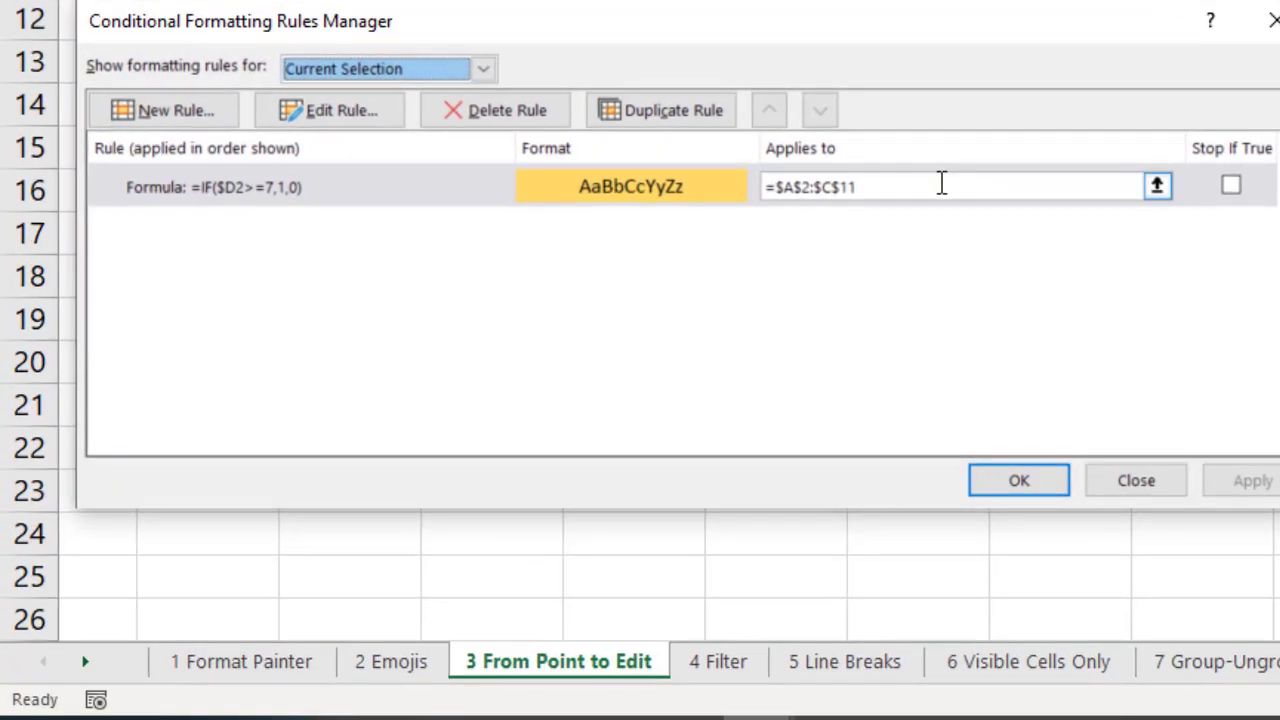
left_click(941, 183)
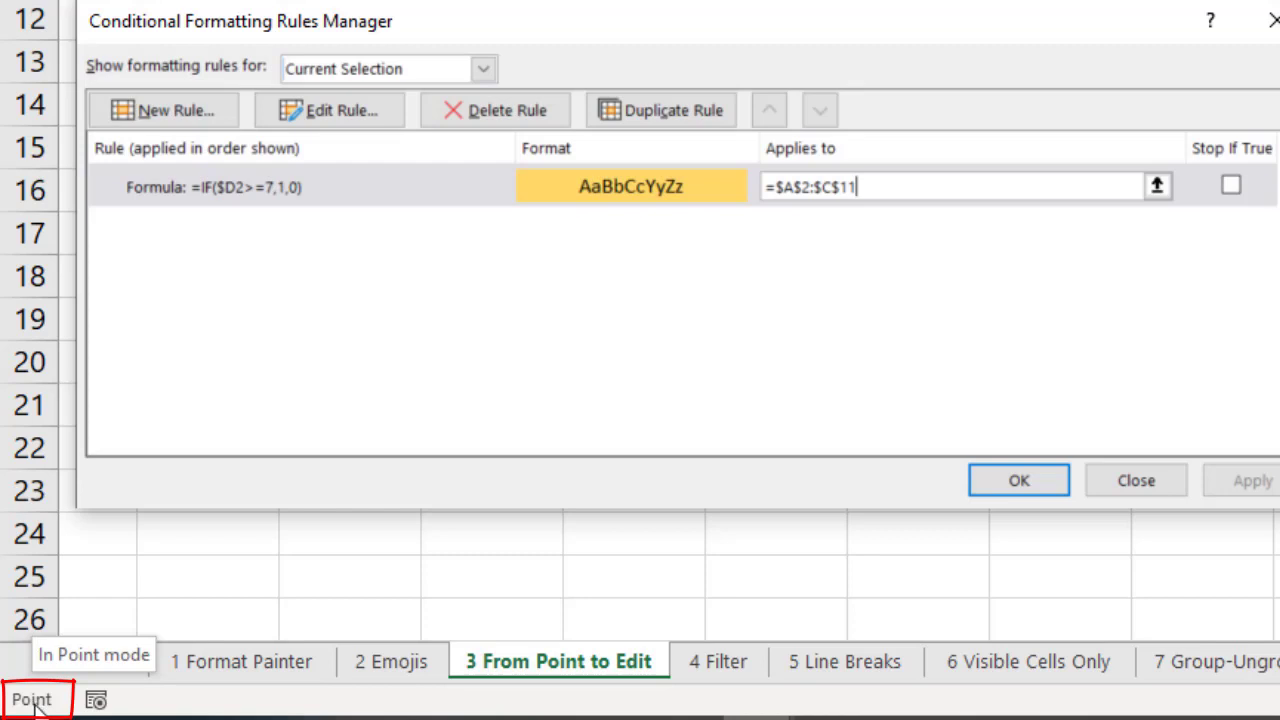
key("F2")
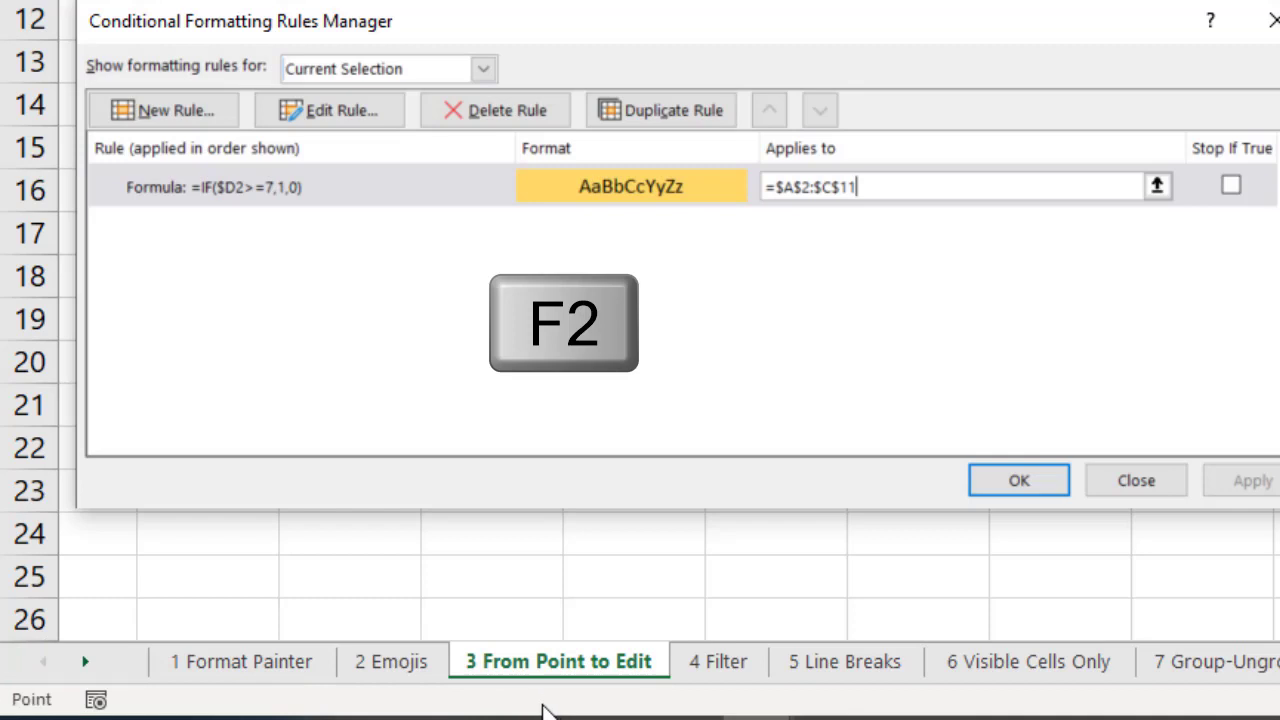
key("F2")
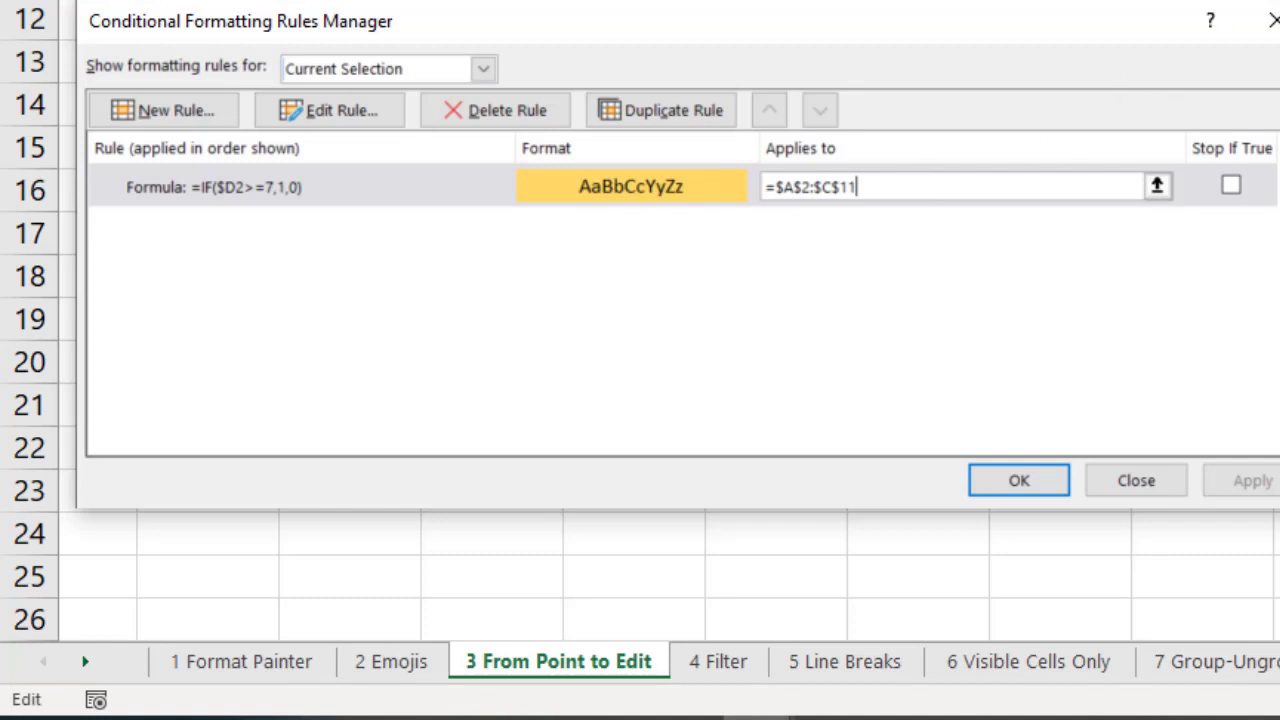
- Change the end column of the rule's Applies to range to D, so the range reads =$A$2:$D$11
key("Left")
key("Left")
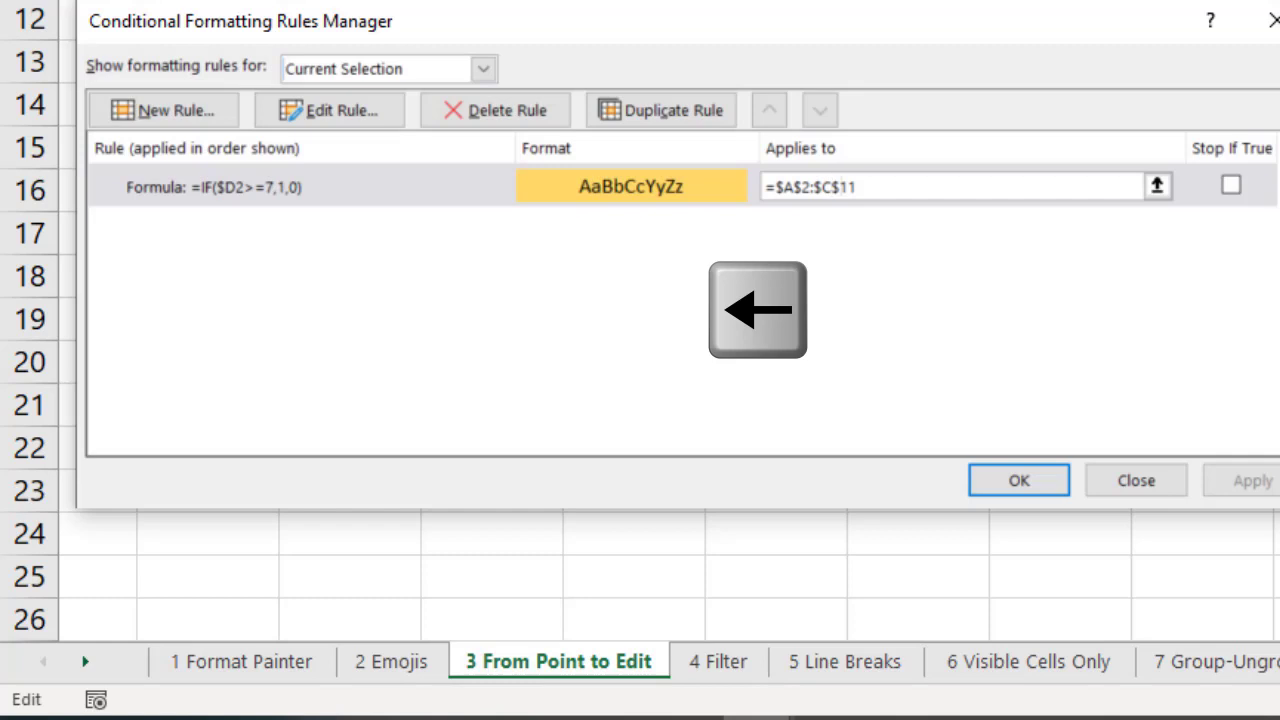
key("Left")
key("BackSpace")
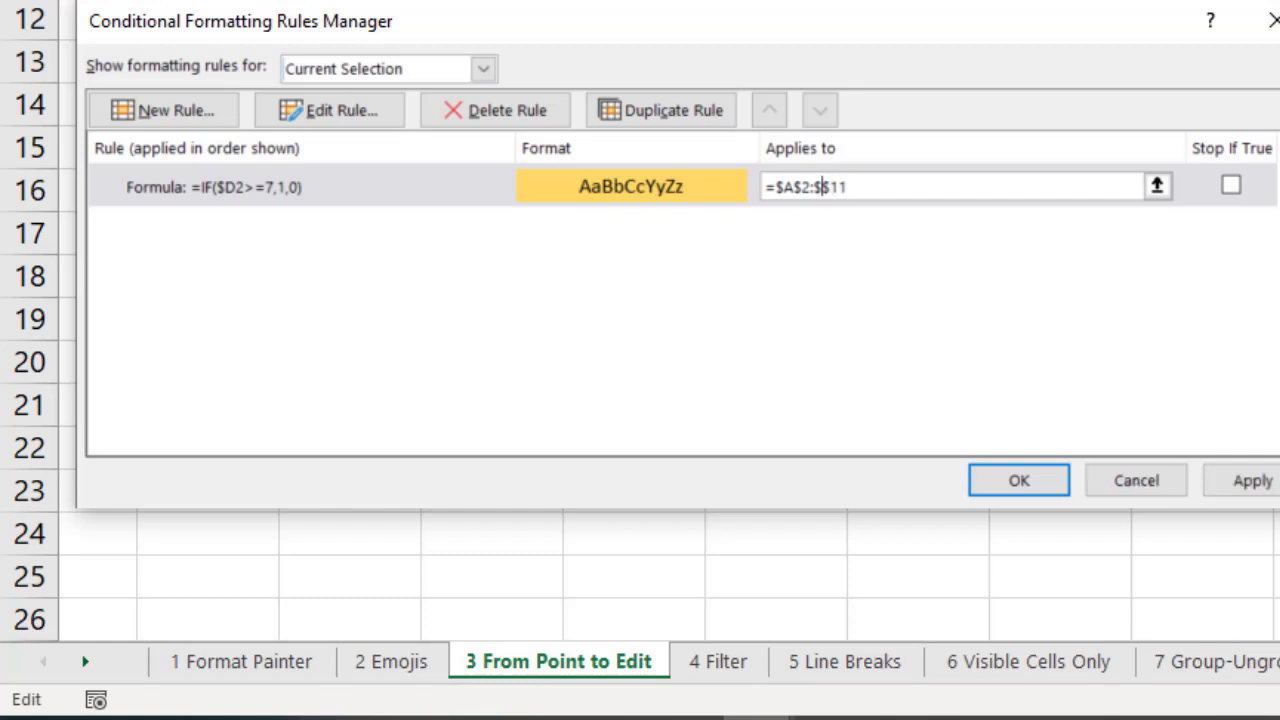
type("d")
- Move the cursor back and forth through the Applies to range in Edit mode, and apply the rule and close the Rules Manager
key("Left")
key("Left")
key("Left")
key("Left")
key("Left")
key("Left")
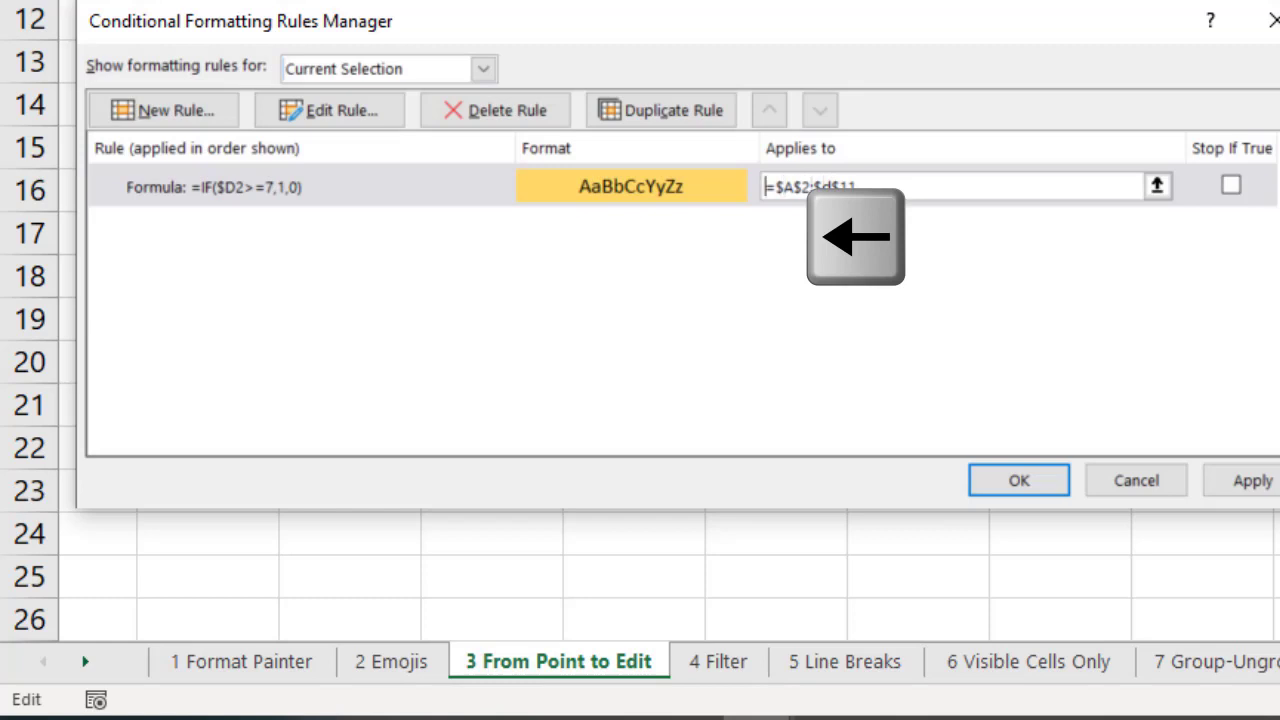
key("Right")
key("Right")
key("Right")
key("Right")
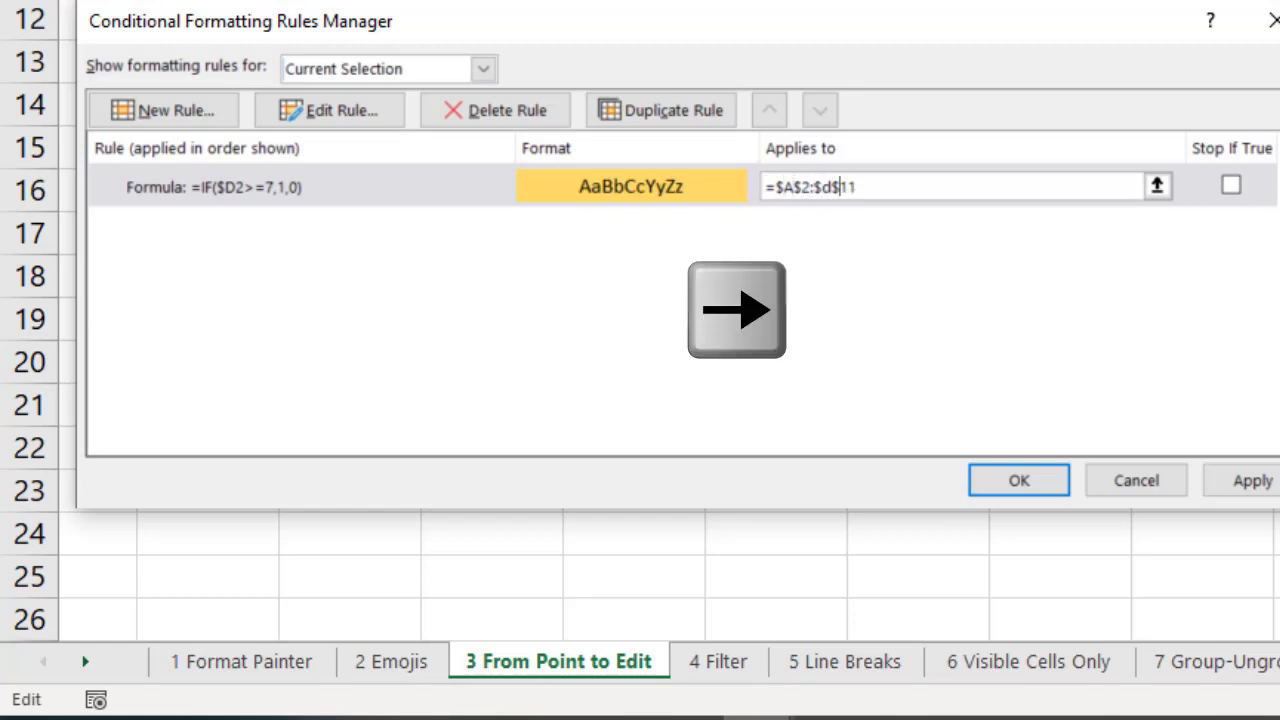
key("Right")
key("Right")
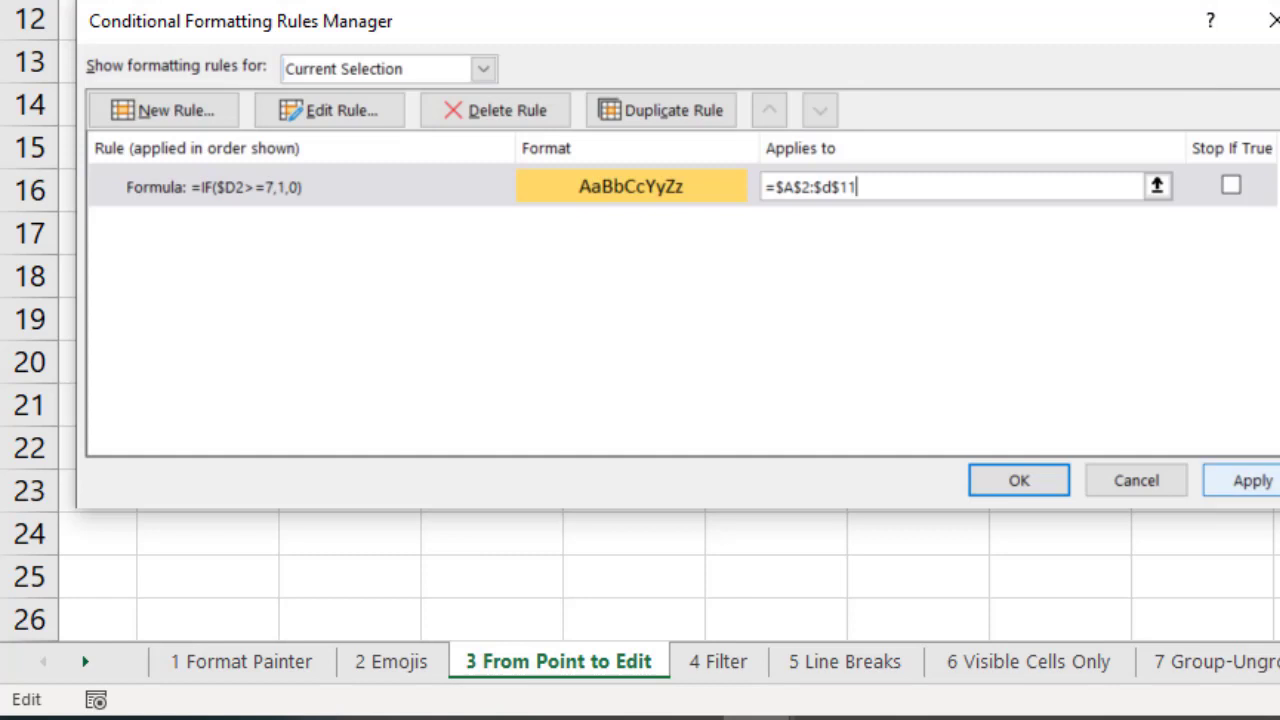
left_click(1252, 481)
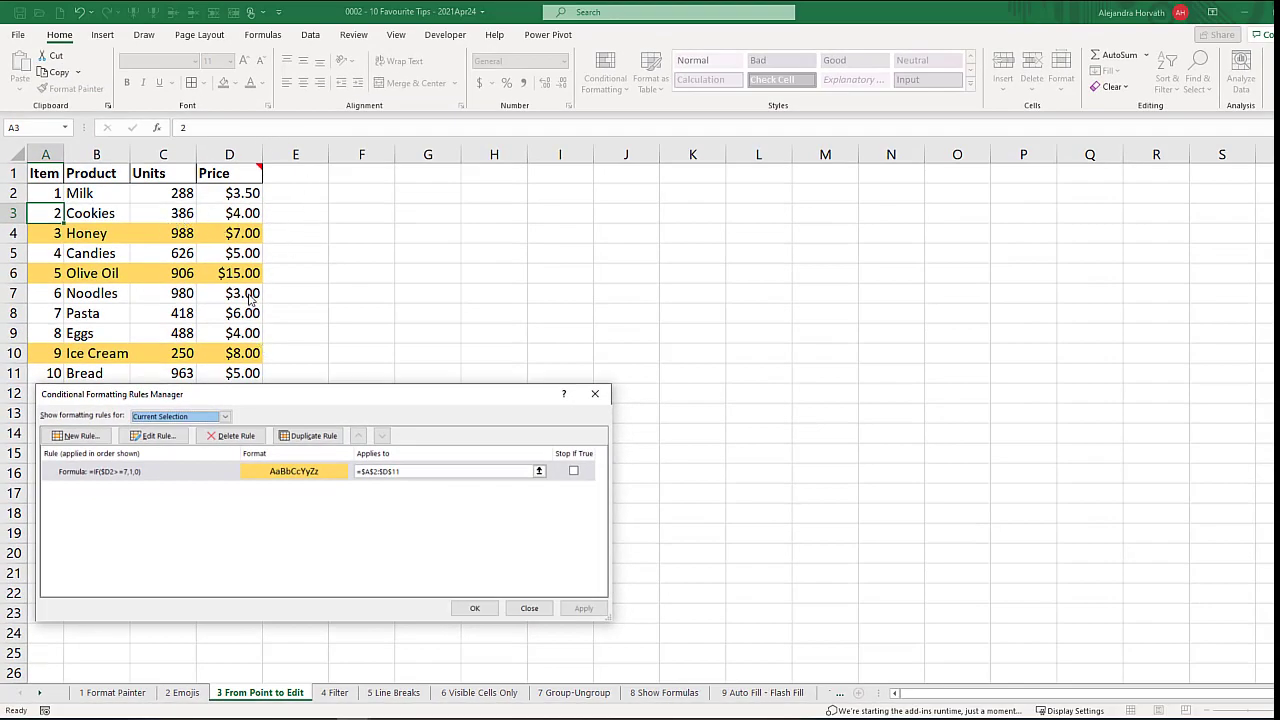
left_click(474, 607)
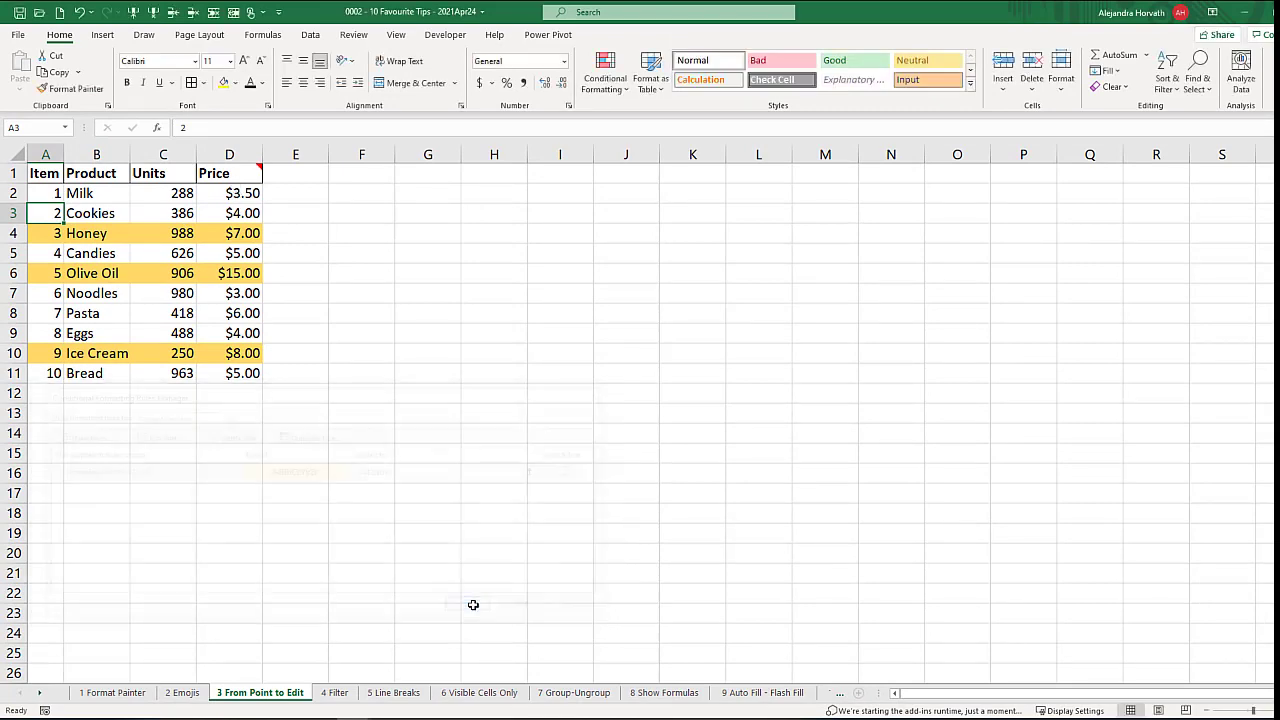
- On the 4 Filter sheet, select cell A4 and turn on filters for the cost table's header row
left_click(334, 692)
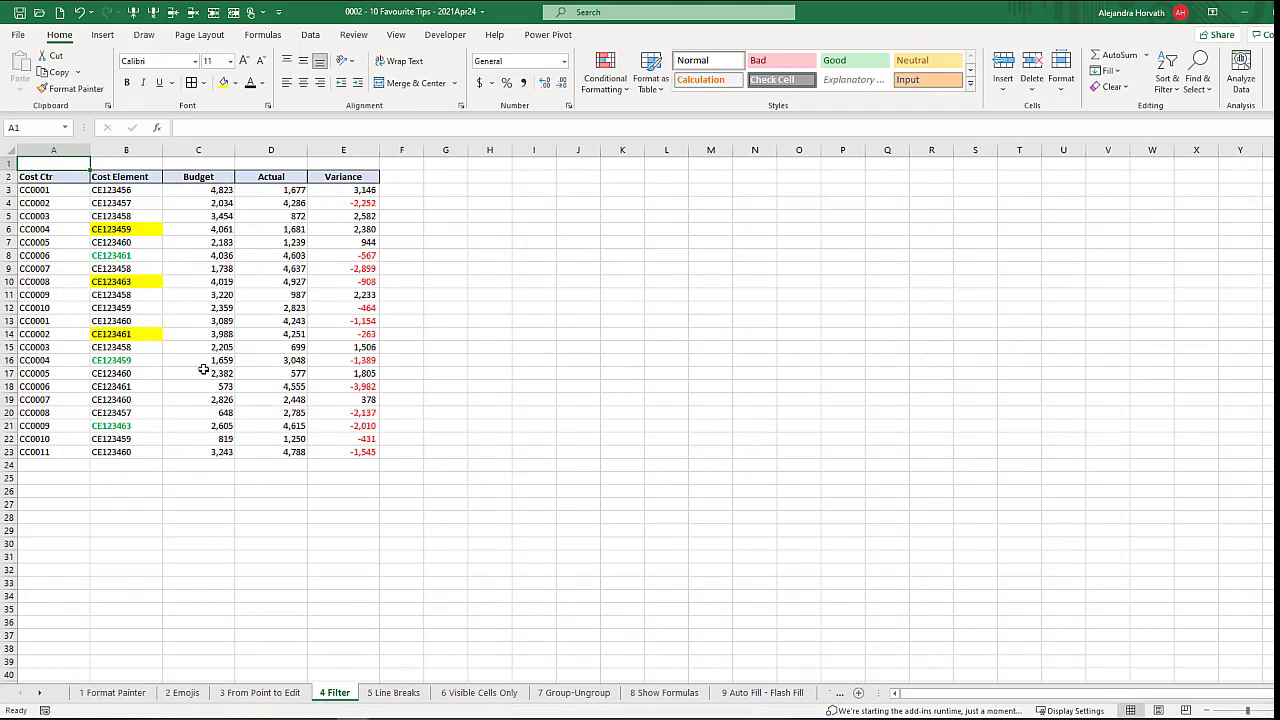
scroll(301, 427, "up", 2)
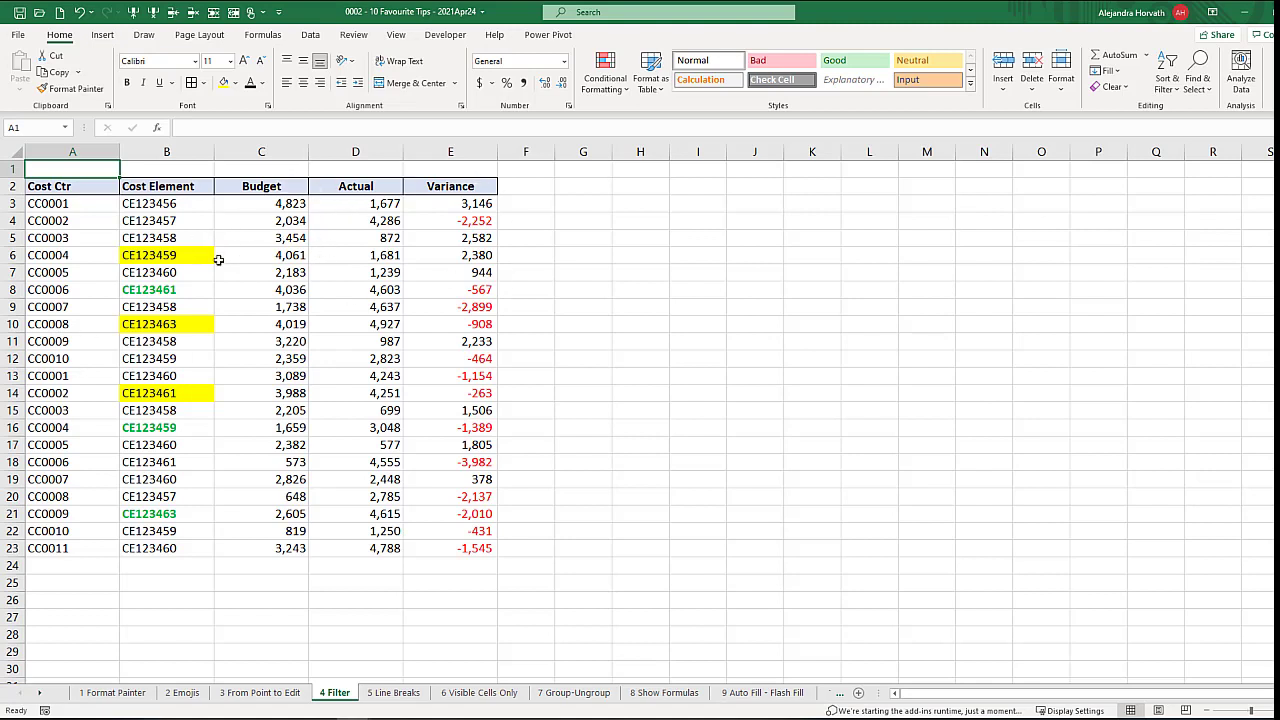
left_click(50, 220)
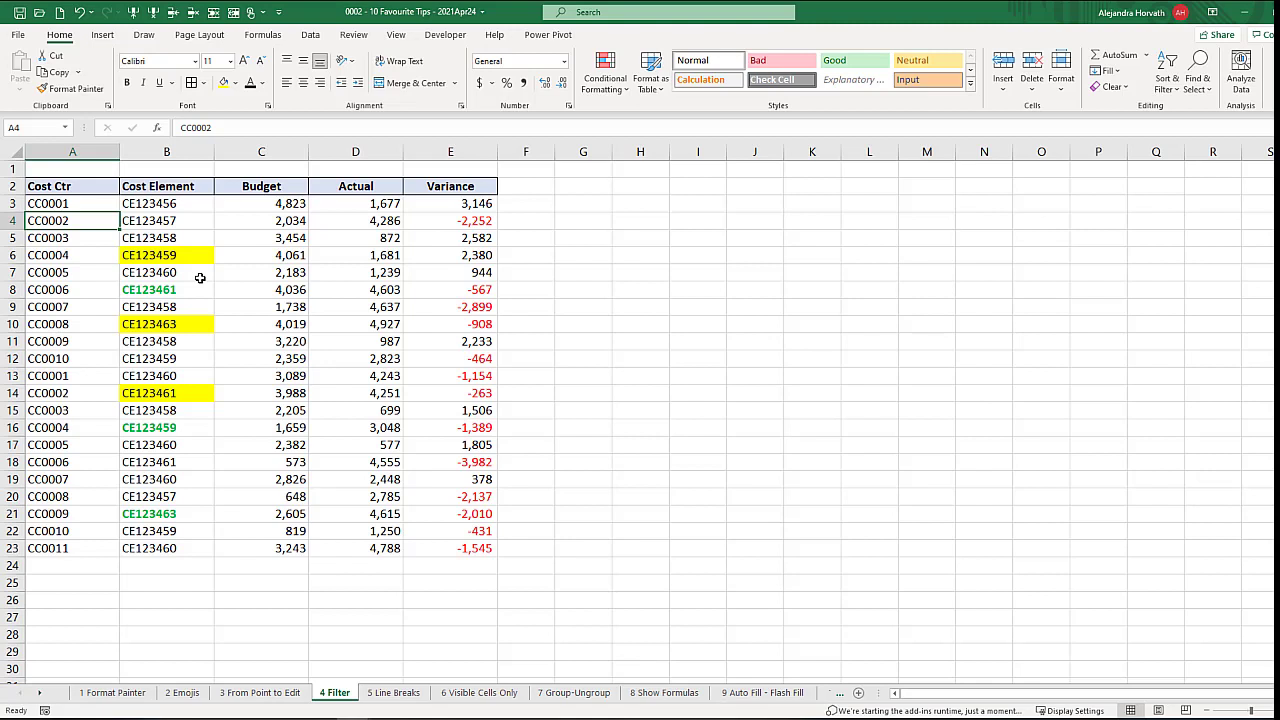
key("ctrl+shift+l")
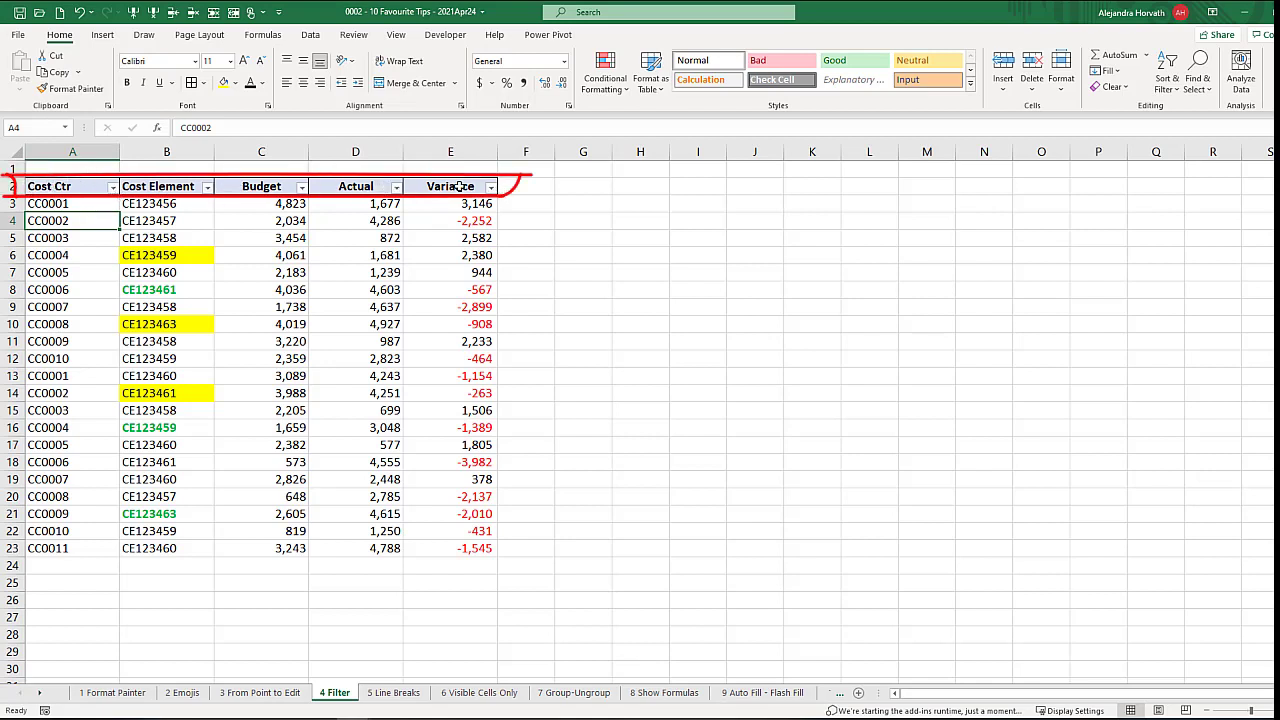
- Select cell A6 and toggle the cost table's filters off and on again
left_click(106, 183)
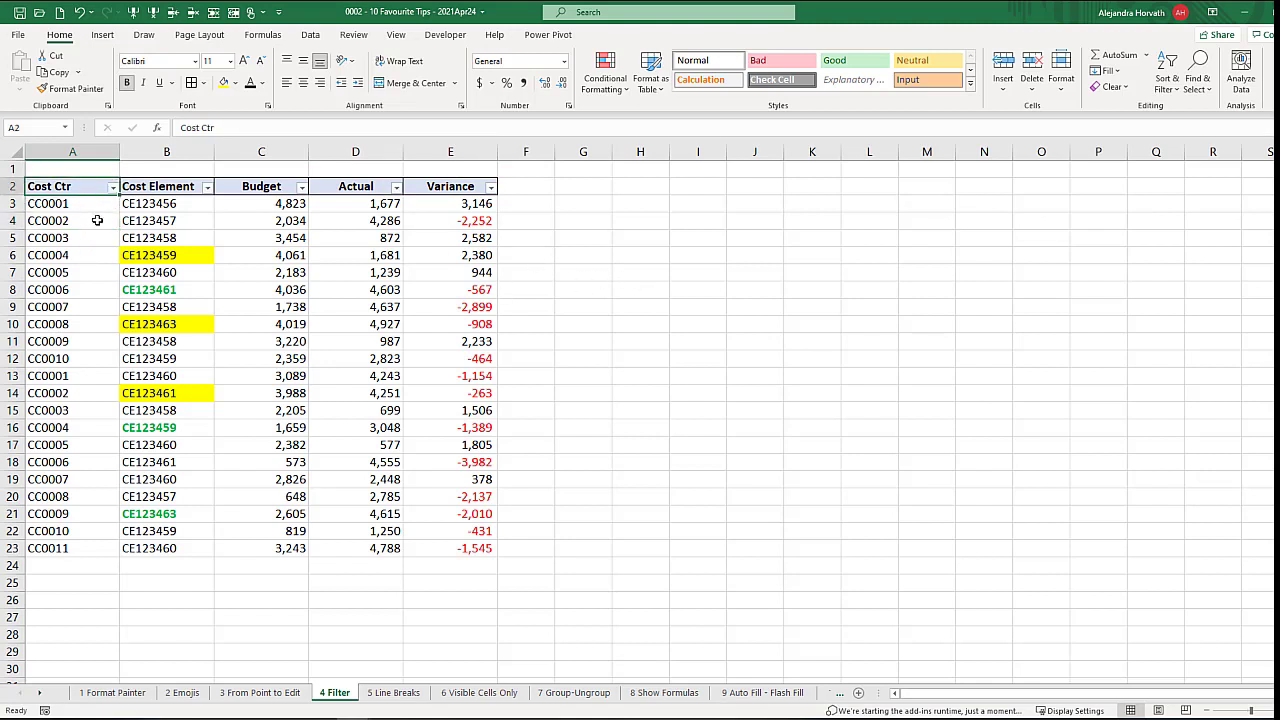
left_click(86, 250)
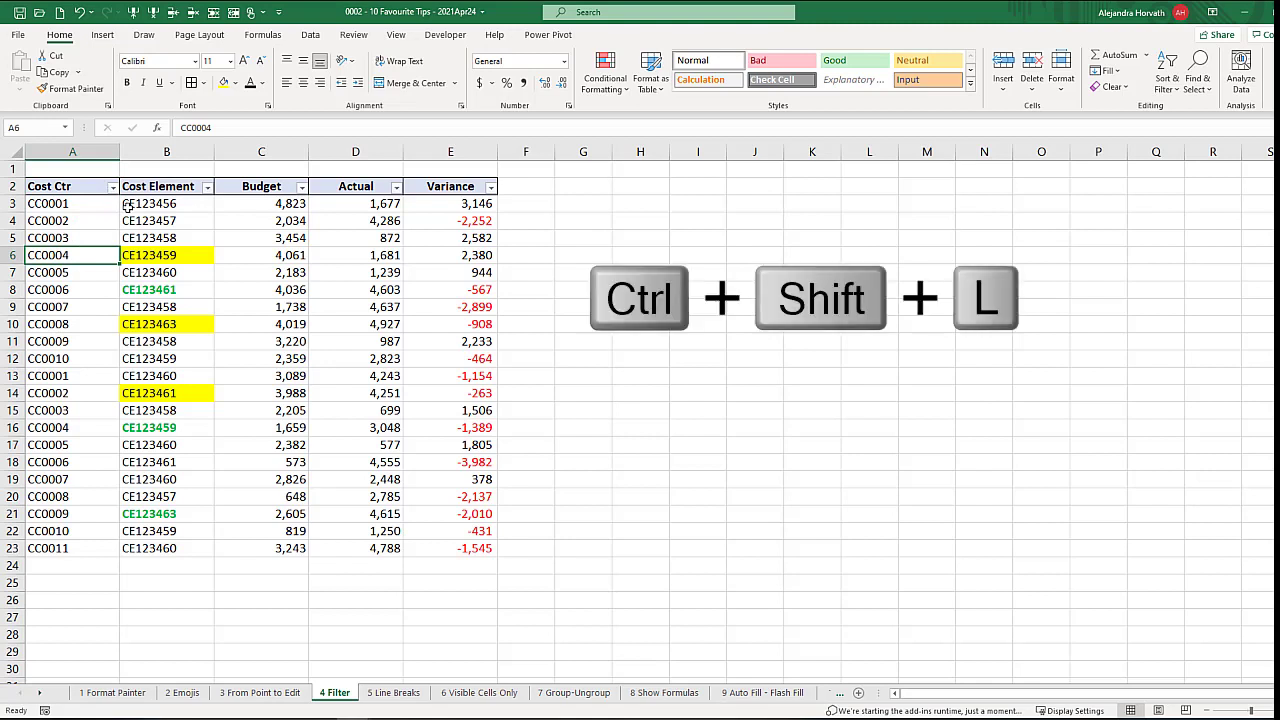
key("ctrl+shift+l")
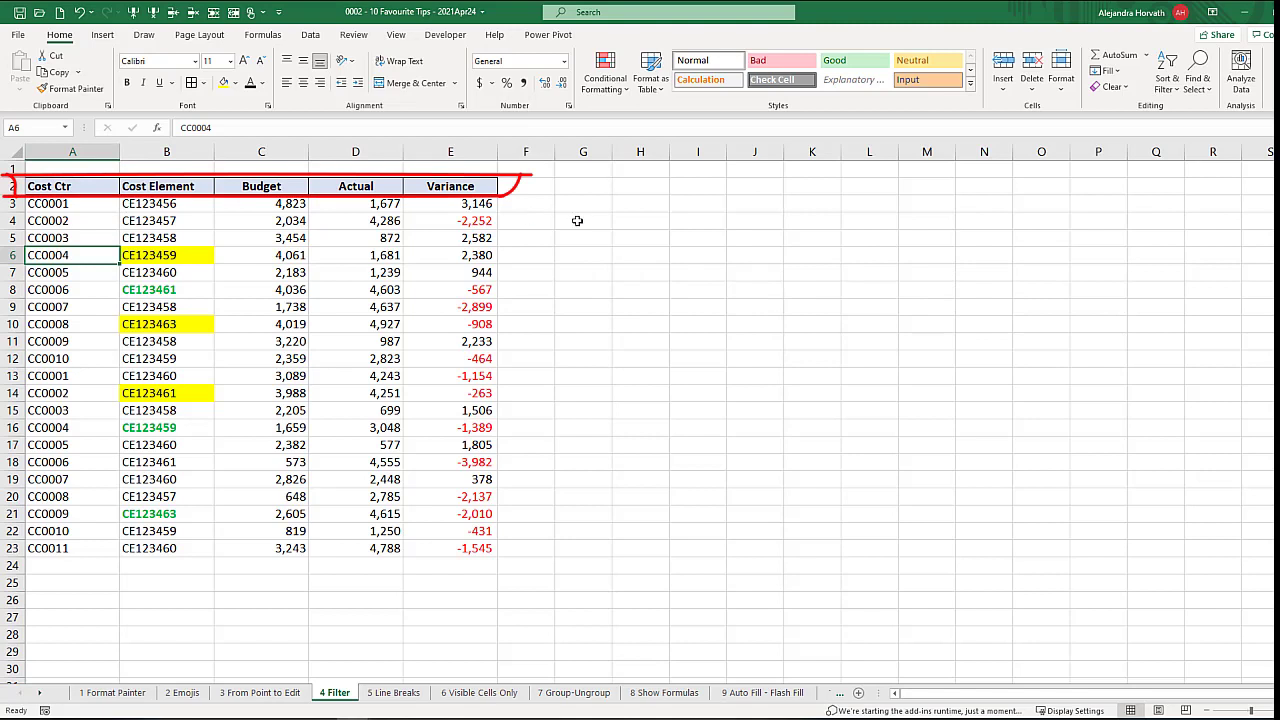
key("ctrl+shift+l")
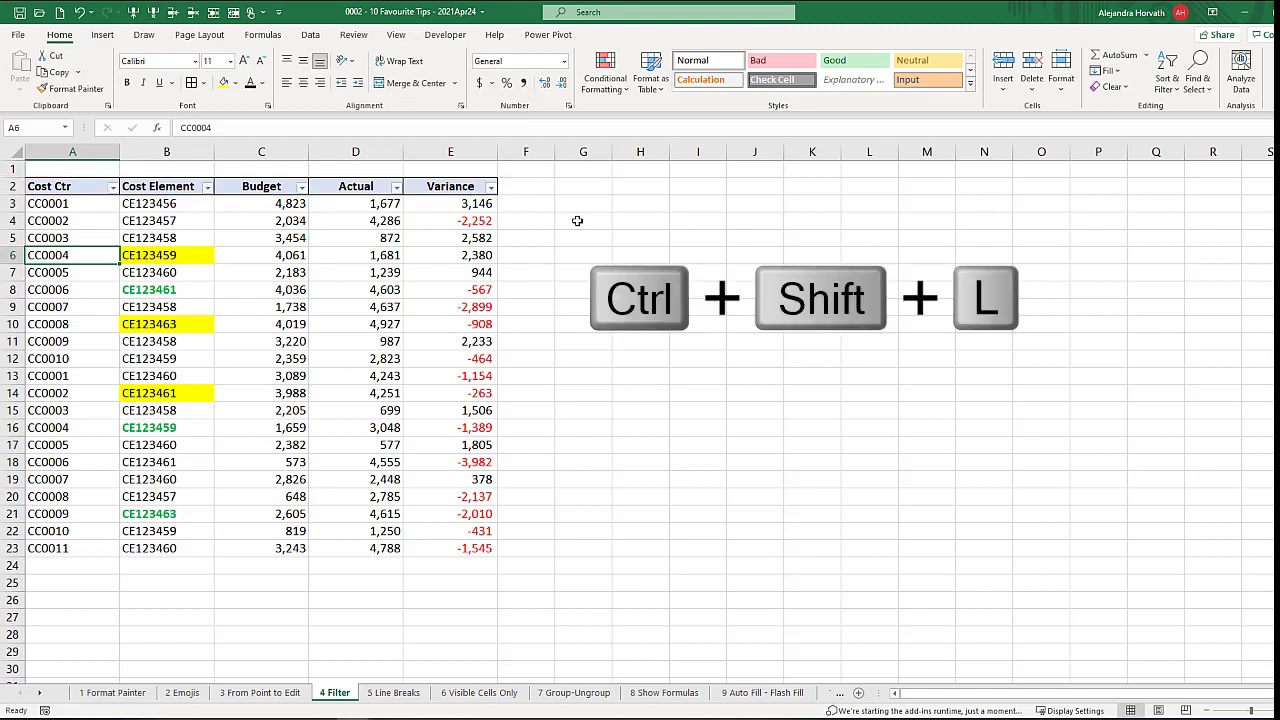
- Filter the Cost Ctr column by the value of cell A6, CC0004
right_click(73, 254)
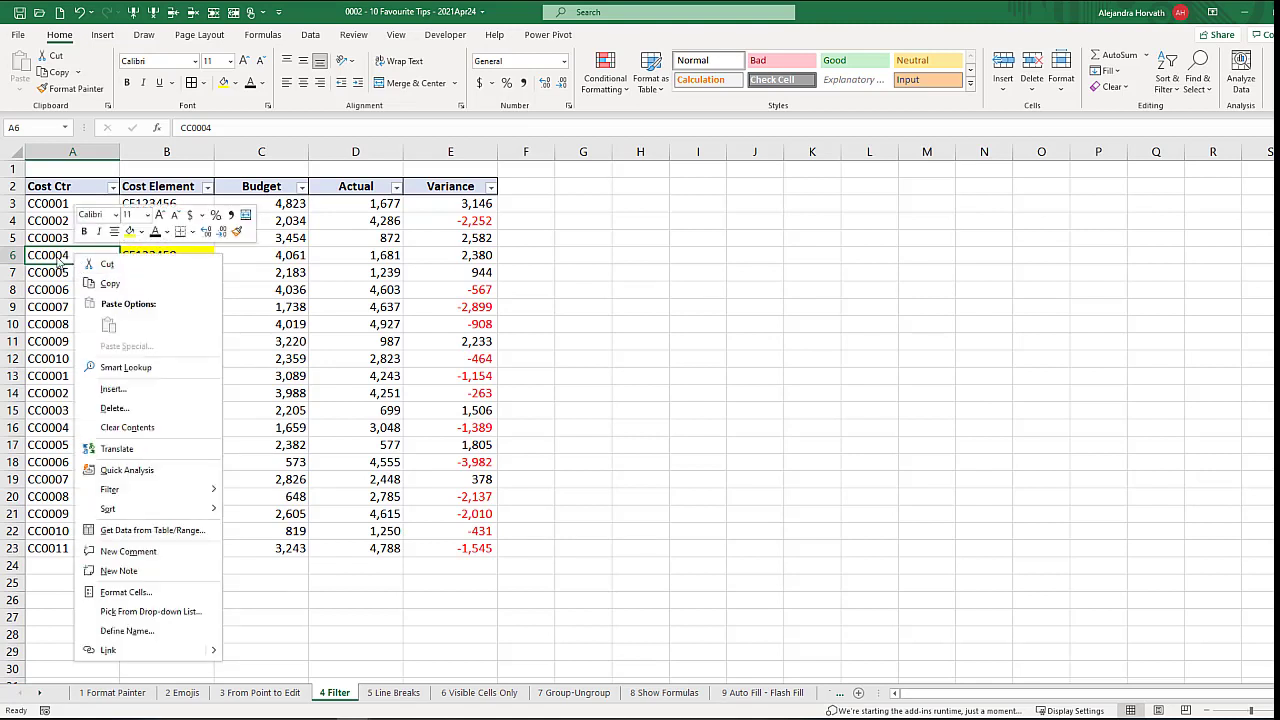
mouse_move(170, 490)
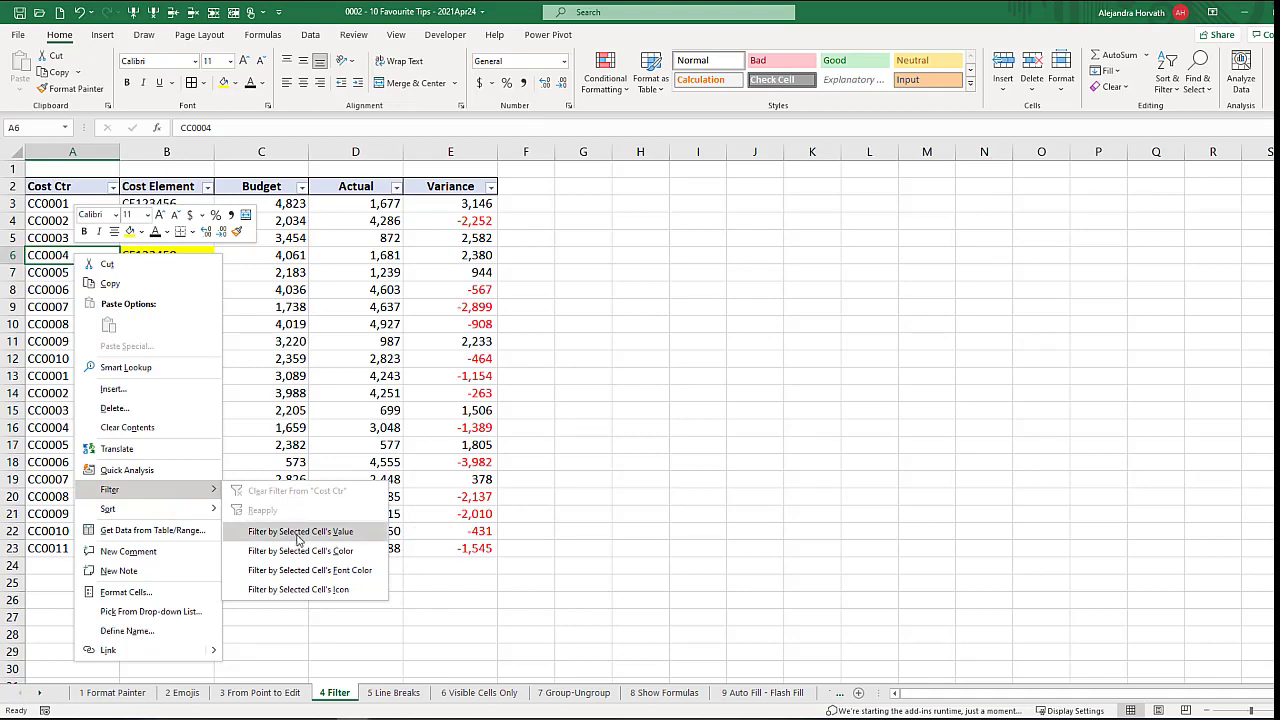
left_click(297, 531)
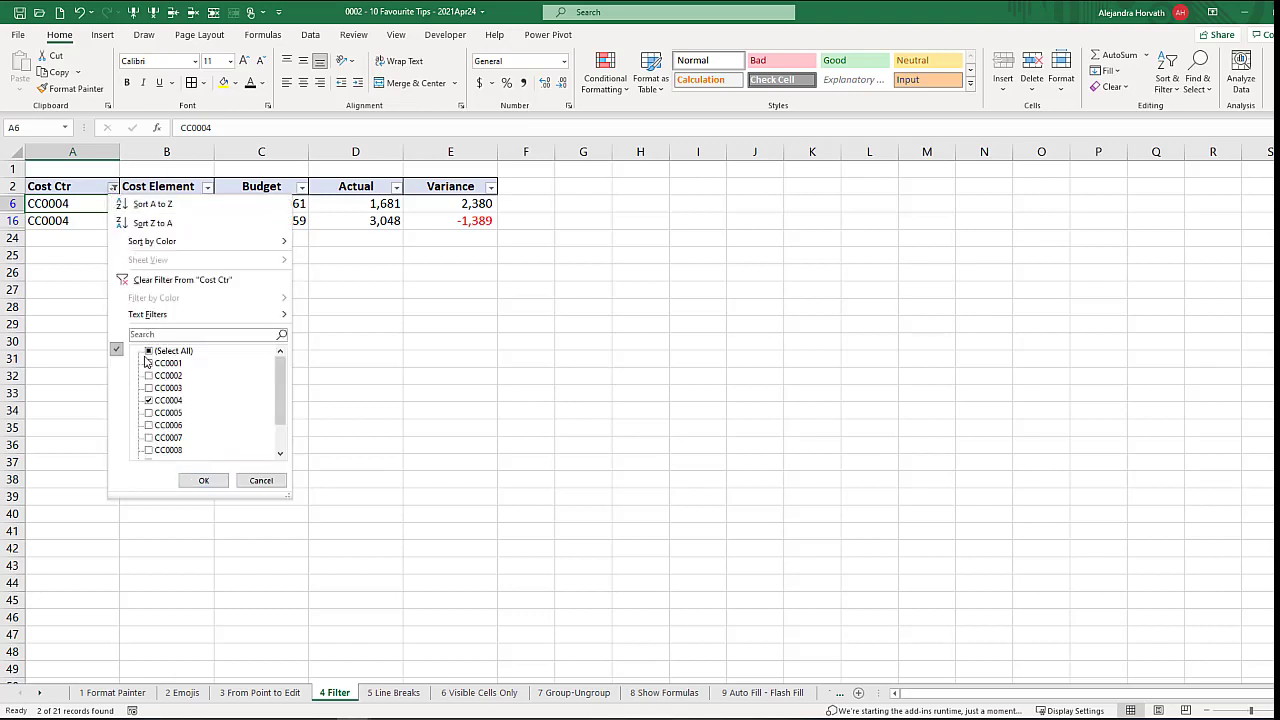
- Select all values in the Cost Ctr filter to show every row again
left_click(147, 352)
left_click(147, 352)
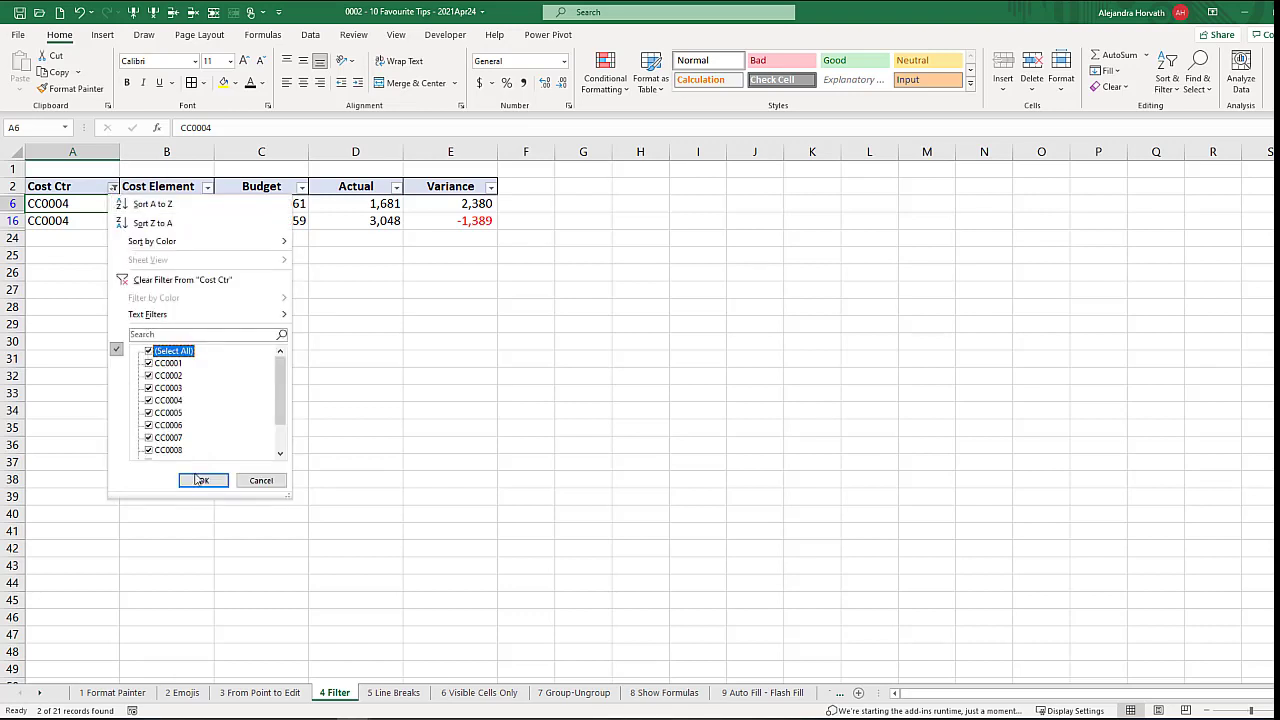
left_click(203, 480)
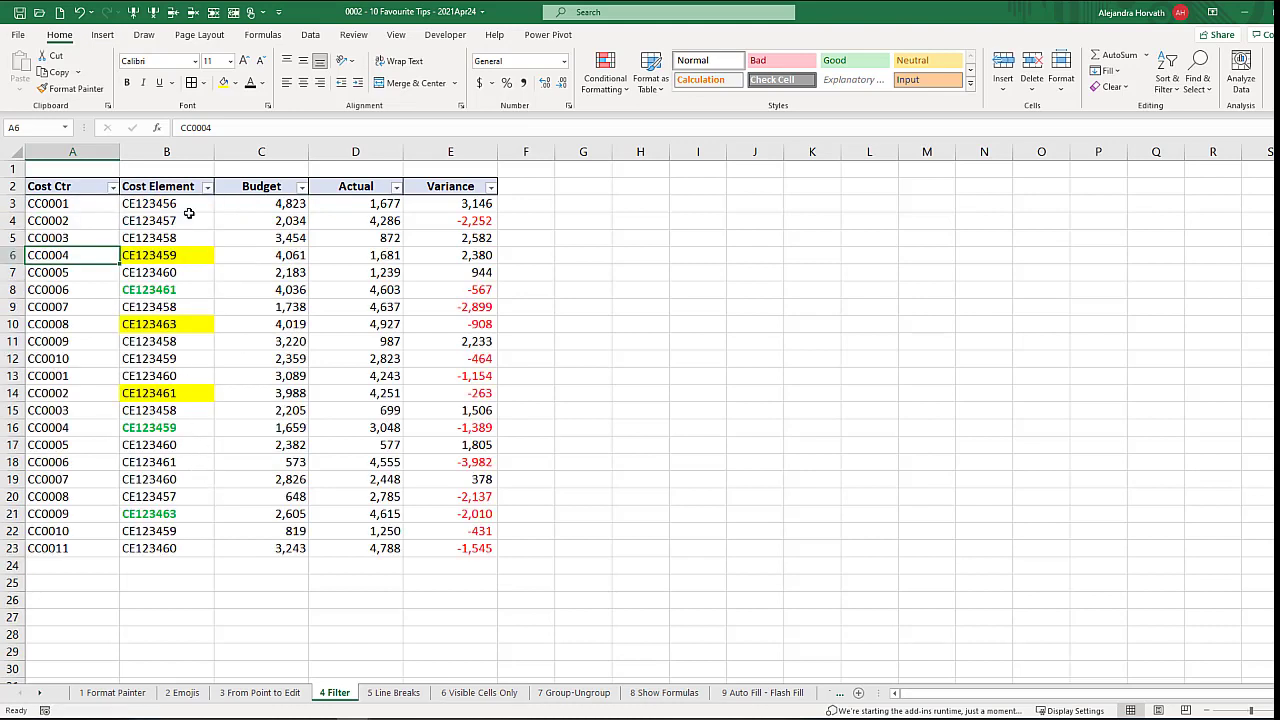
right_click(156, 259)
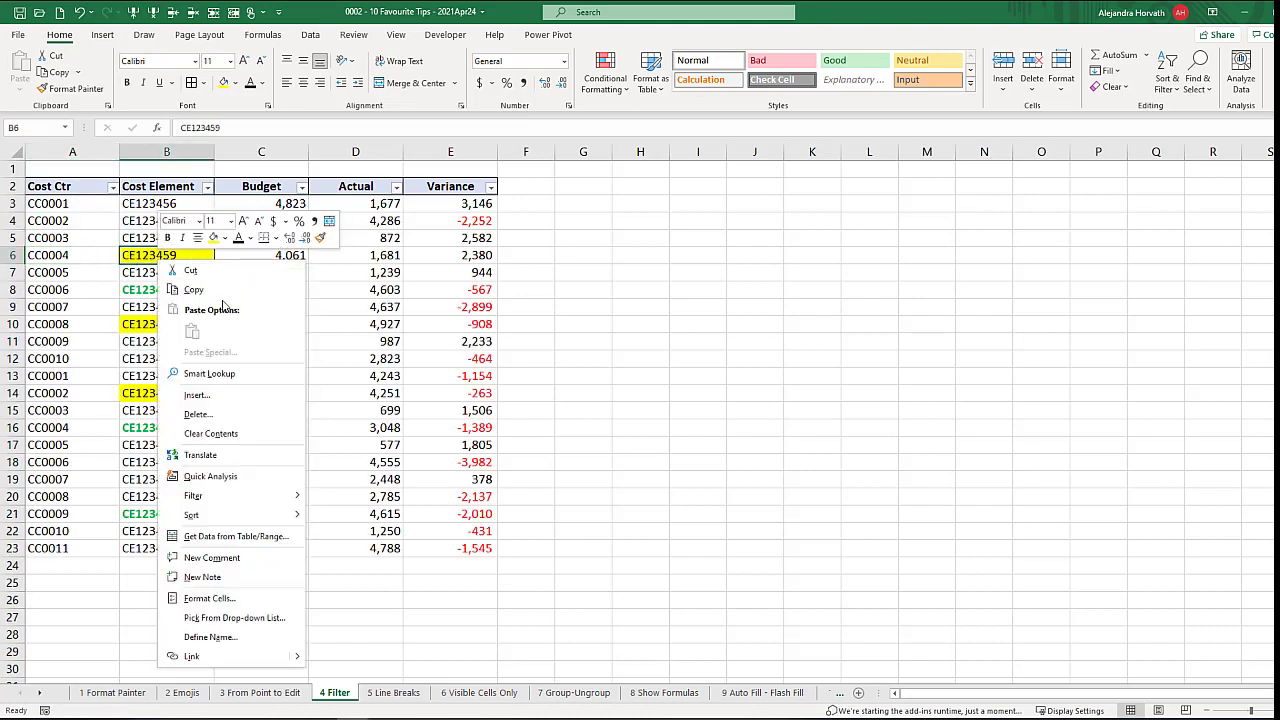
mouse_move(258, 502)
left_click(131, 257)
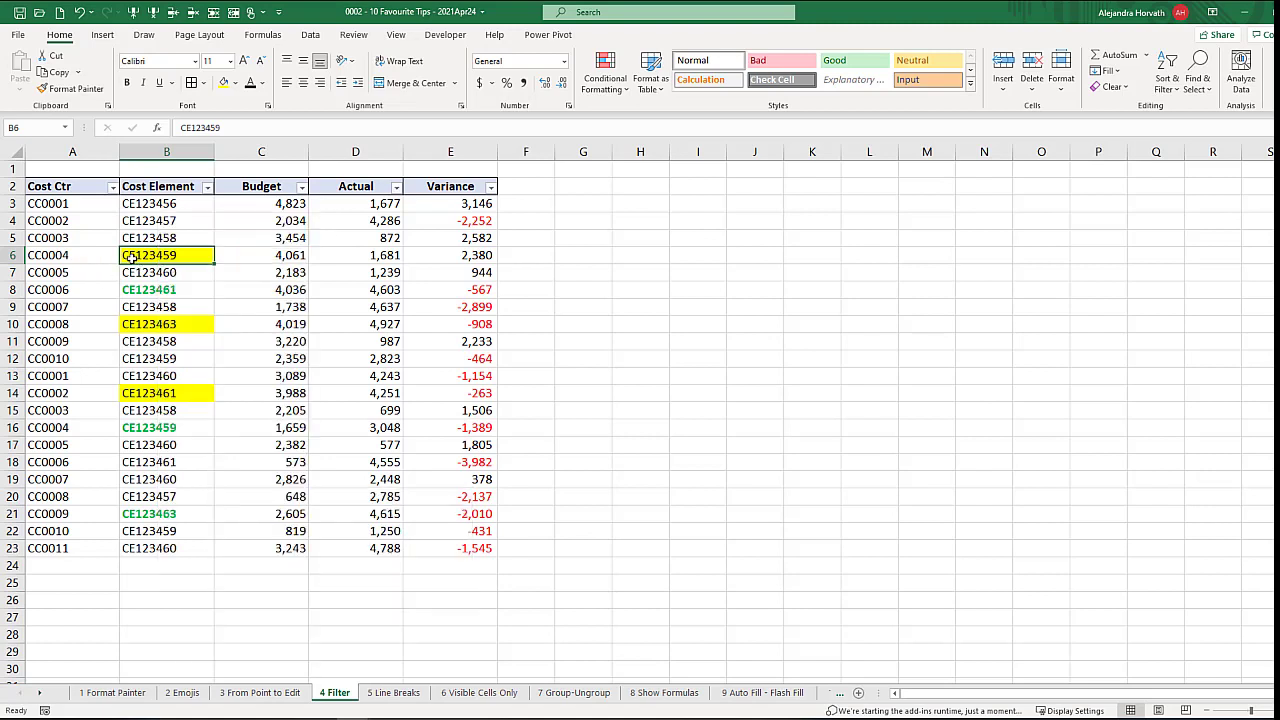
- Filter the Cost Element column by the yellow fill color of cell B6
right_click(202, 260)
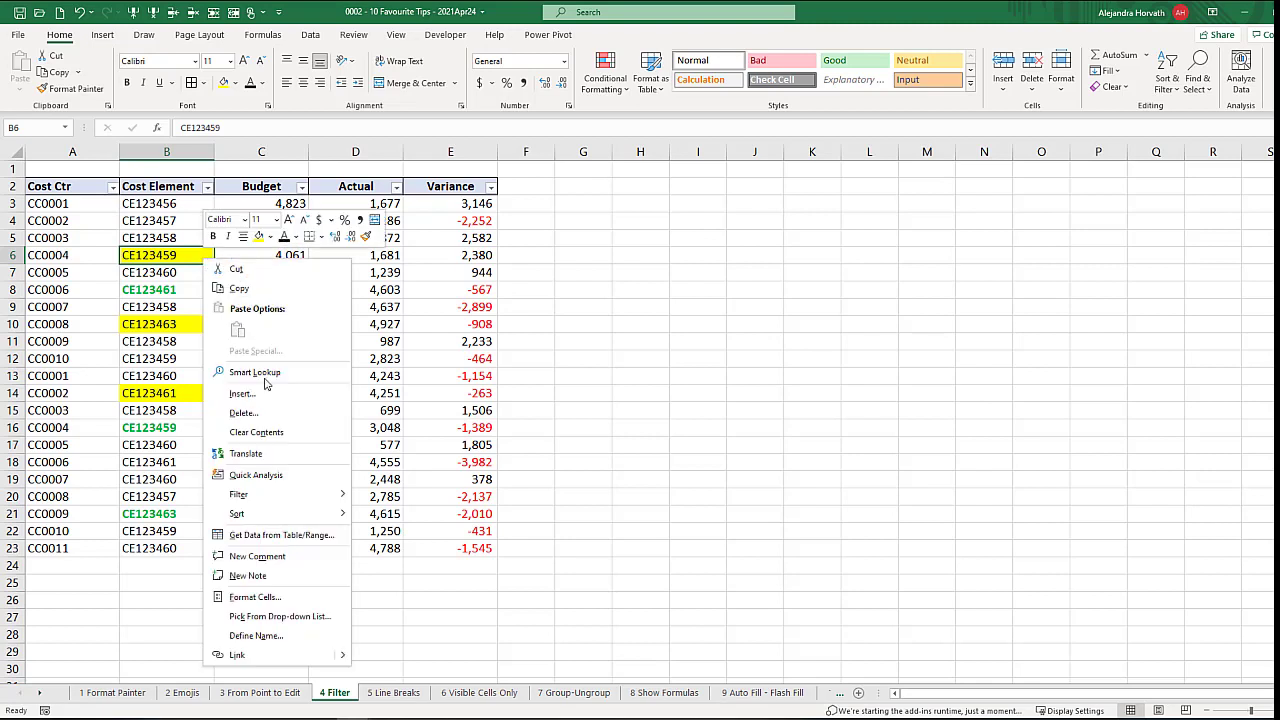
mouse_move(292, 497)
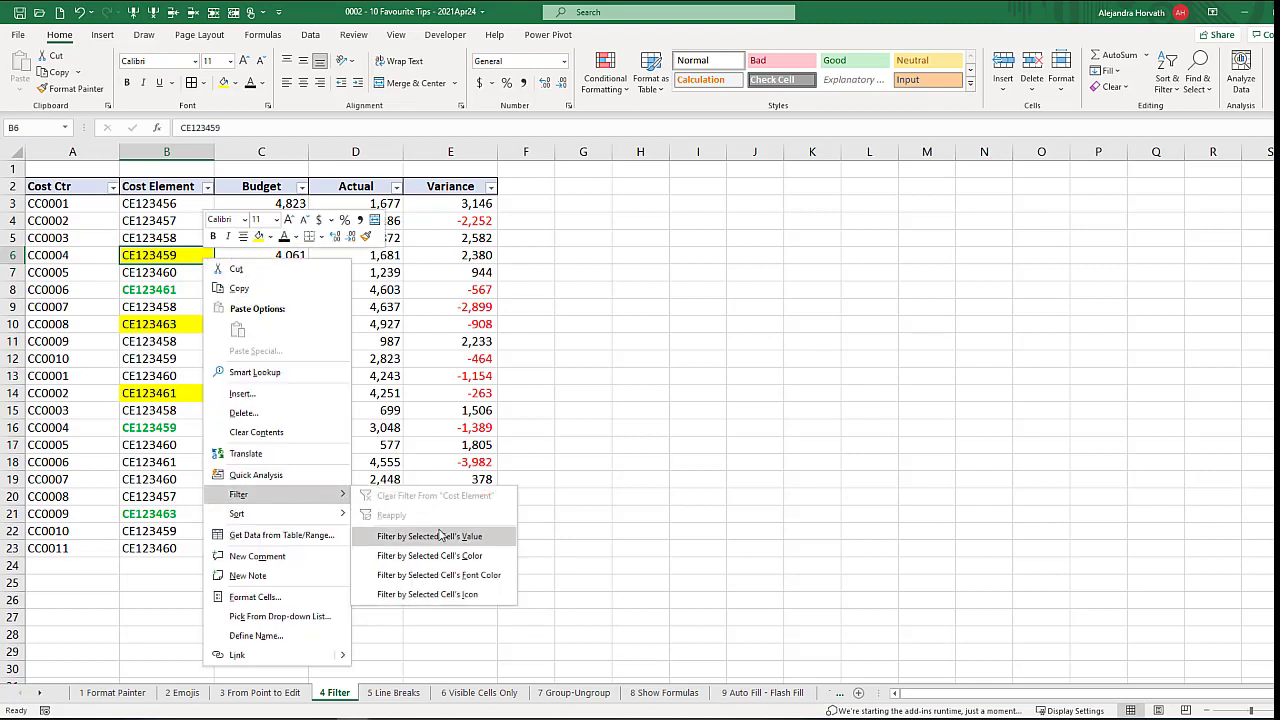
left_click(483, 558)
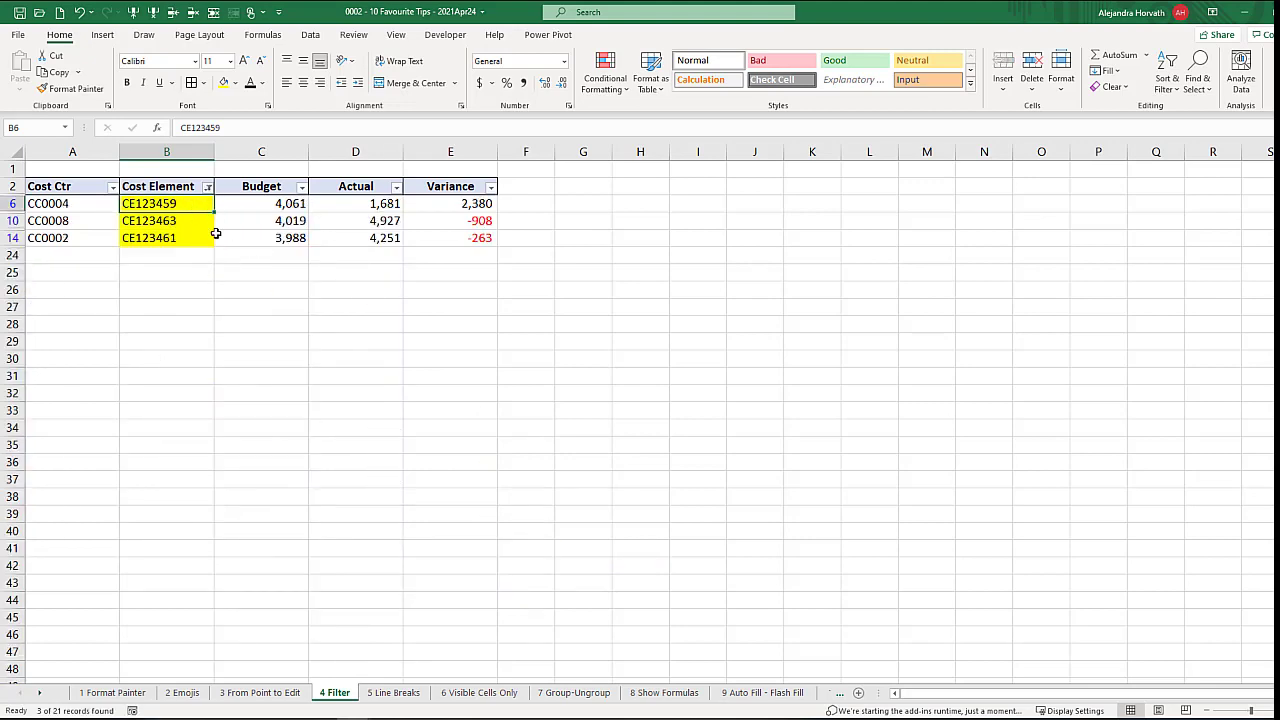
- Select all values in the Cost Element filter to remove the color filter
left_click(207, 188)
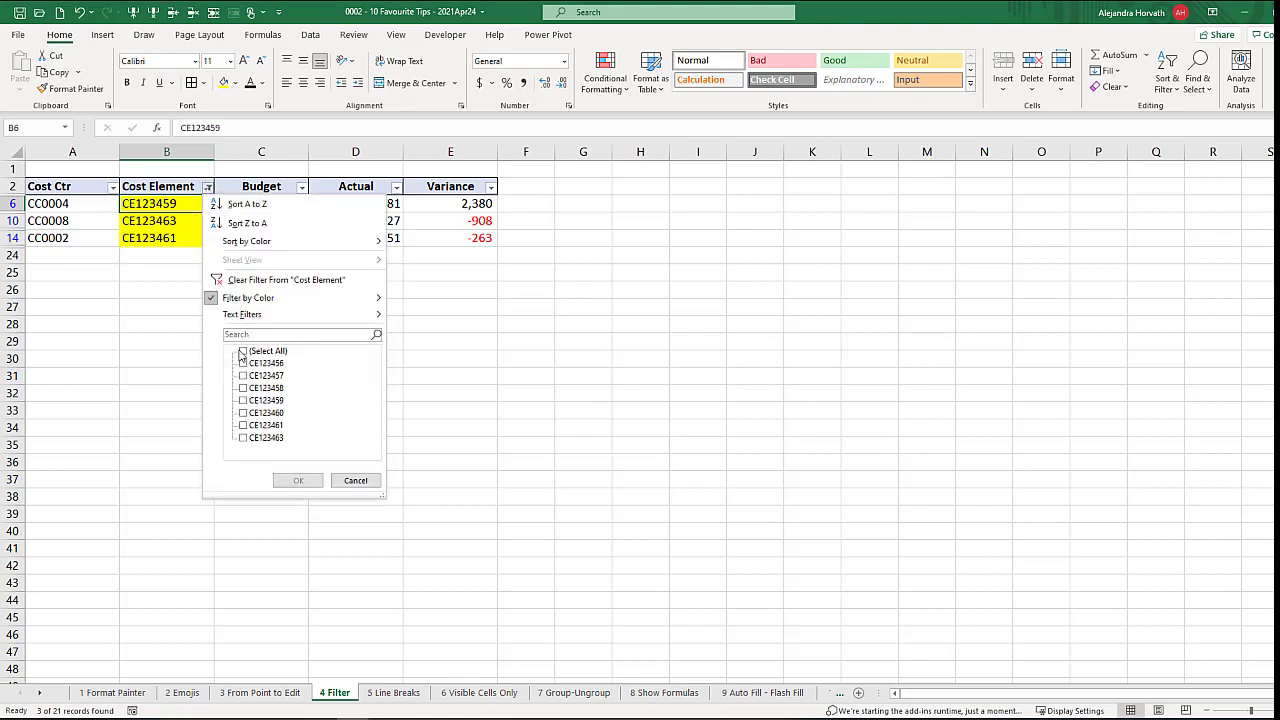
left_click(242, 352)
left_click(298, 480)
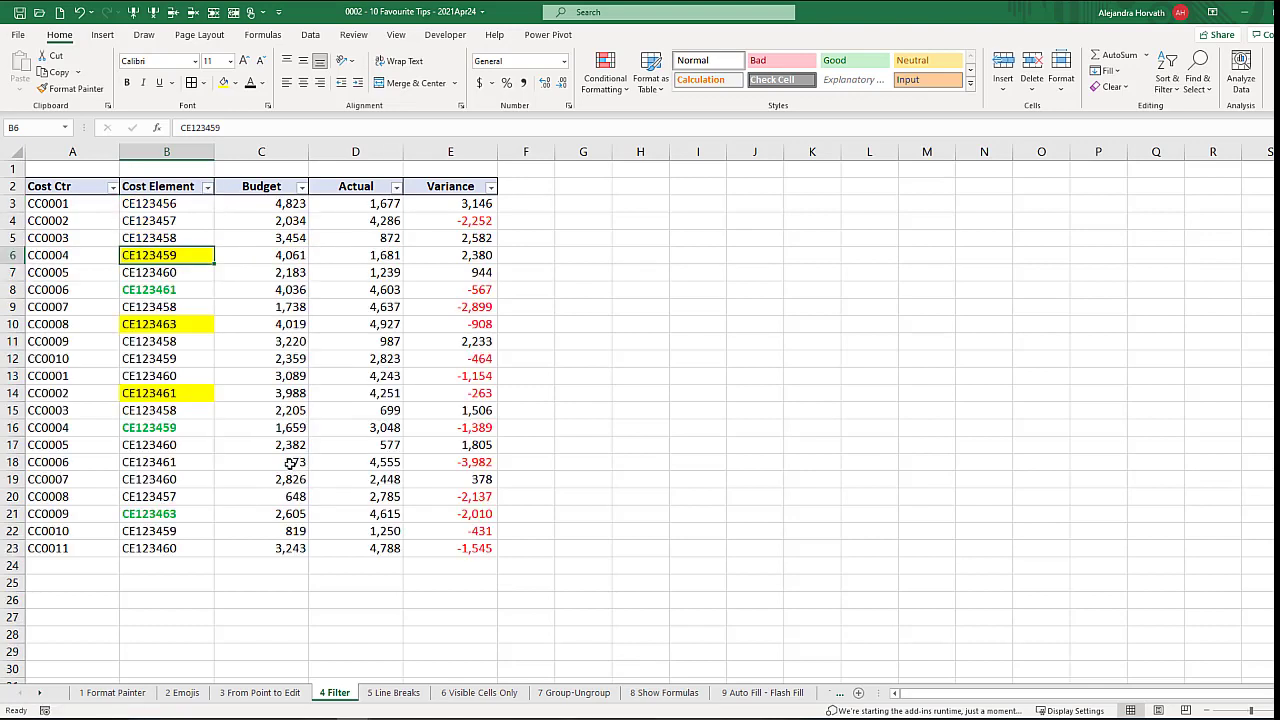
- Filter the Cost Element column by the green font color of cell B8
left_click(148, 288)
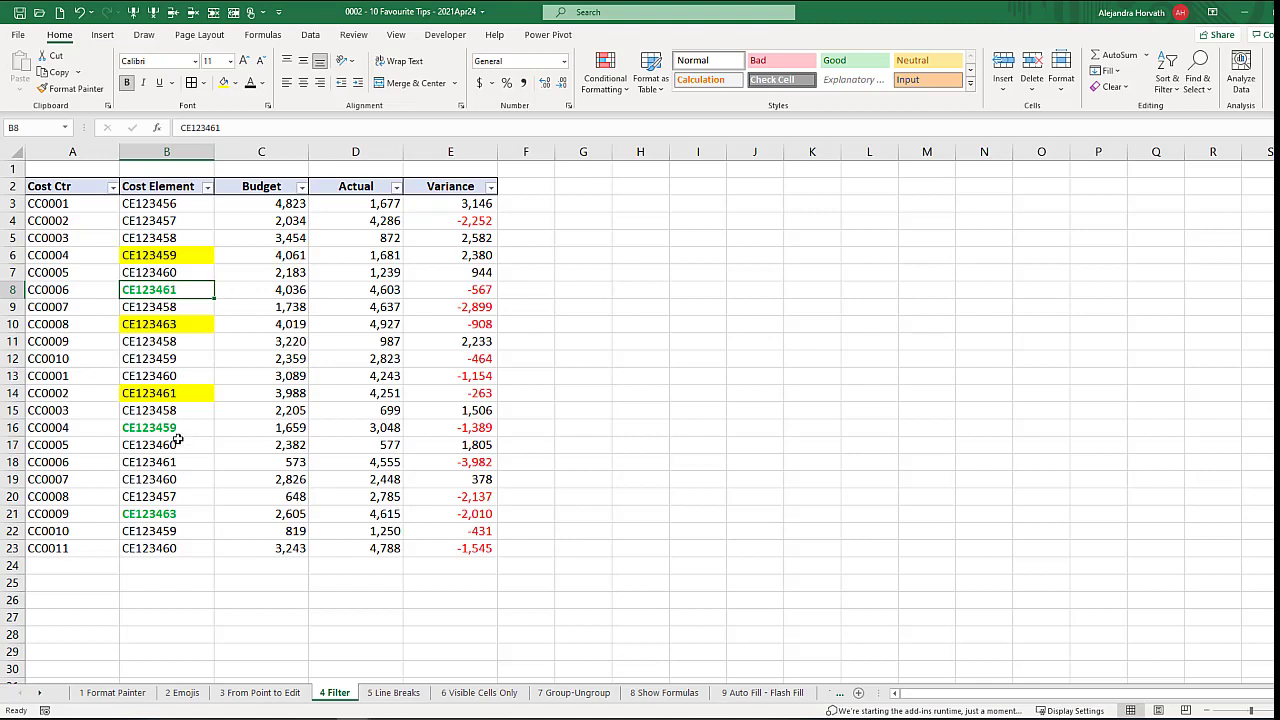
right_click(195, 288)
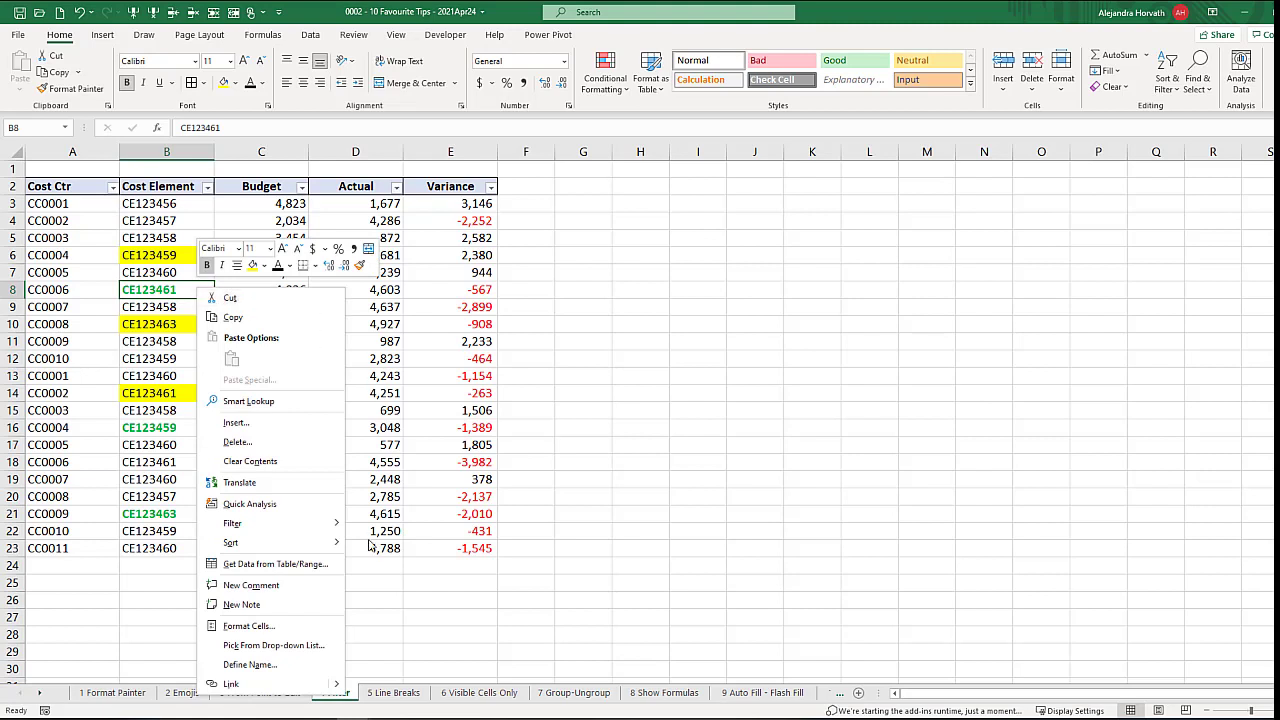
mouse_move(327, 527)
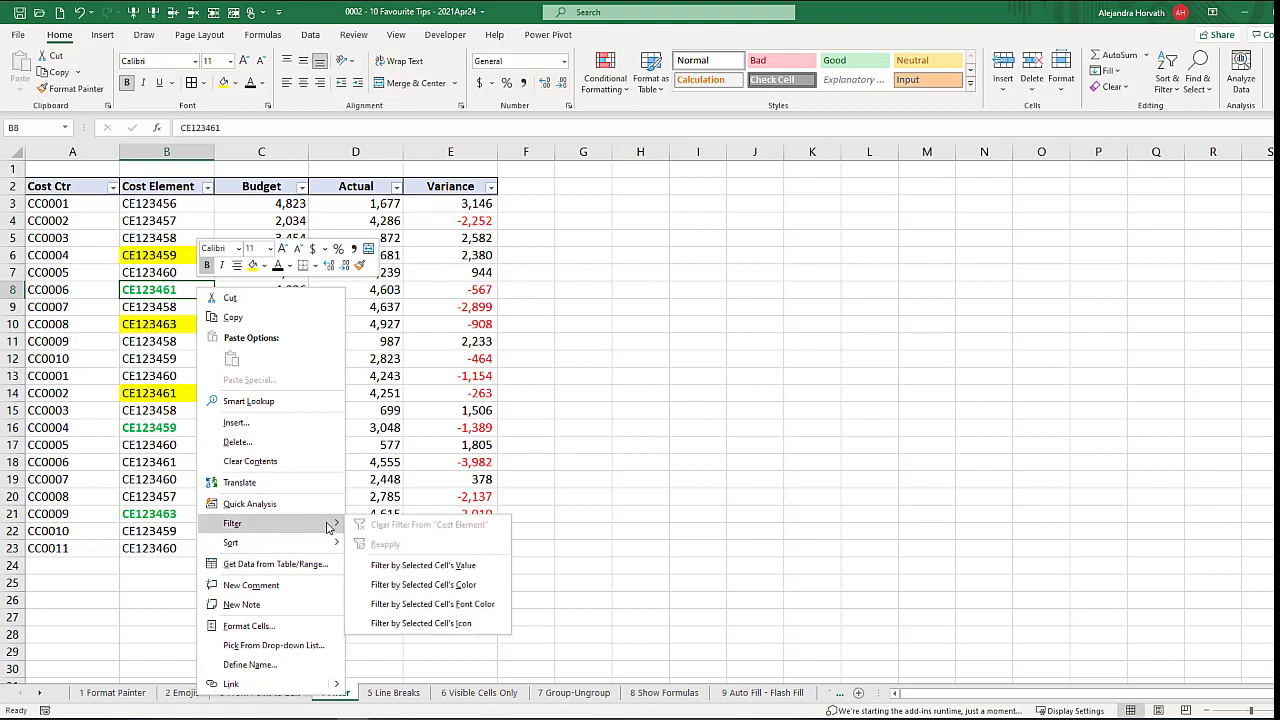
left_click(456, 607)
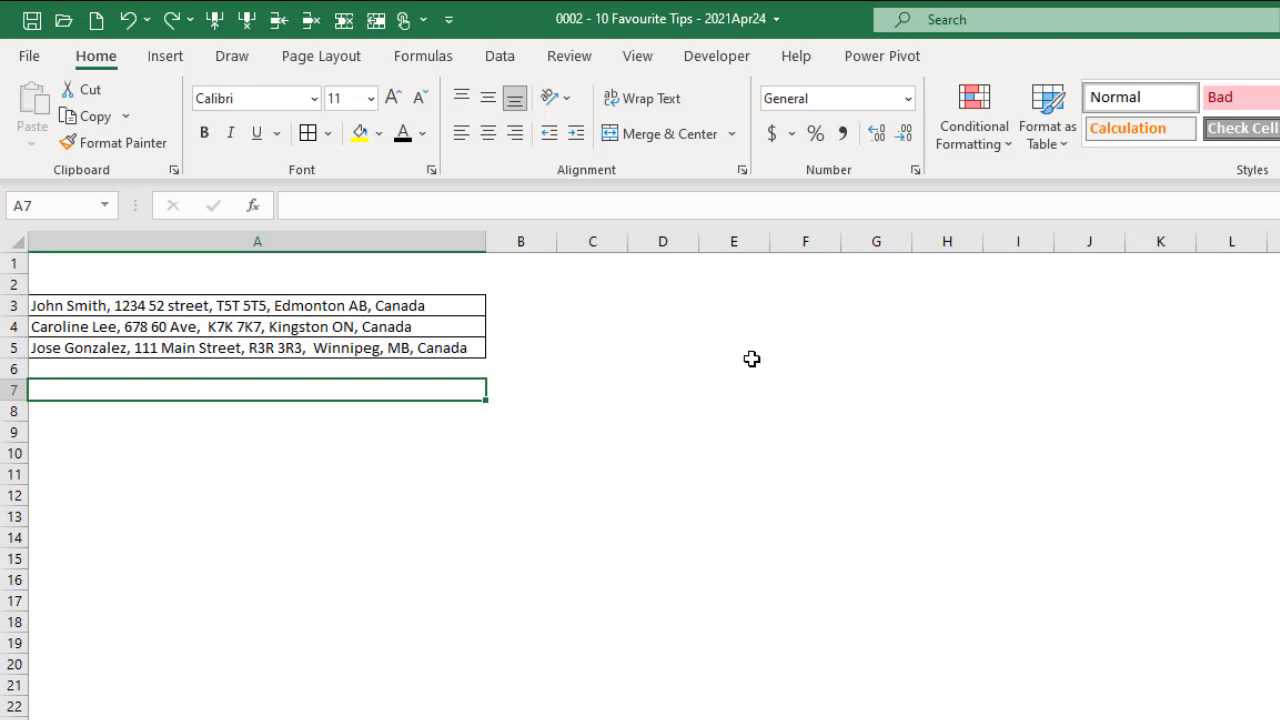
- Replace every comma in the address cells with a line break using Find and Replace
key("ctrl+h")
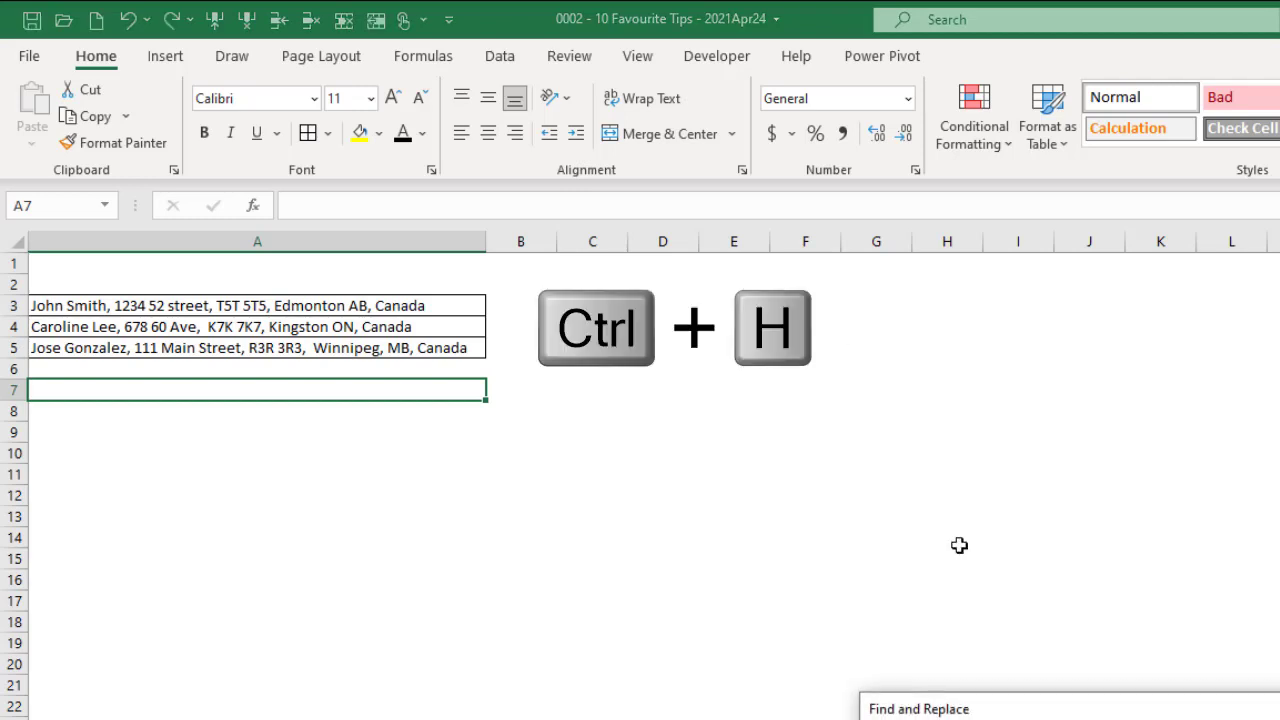
left_click_drag(1100, 709, 370, 476)
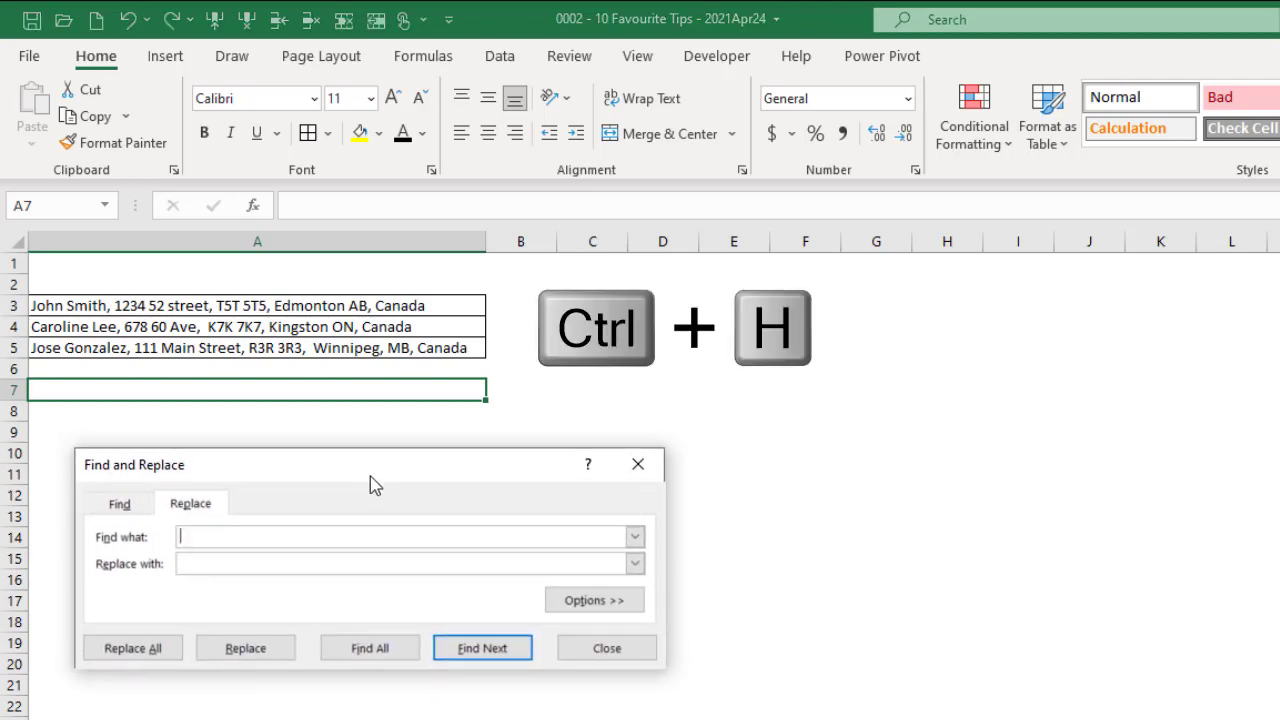
type(",")
left_click(462, 566)
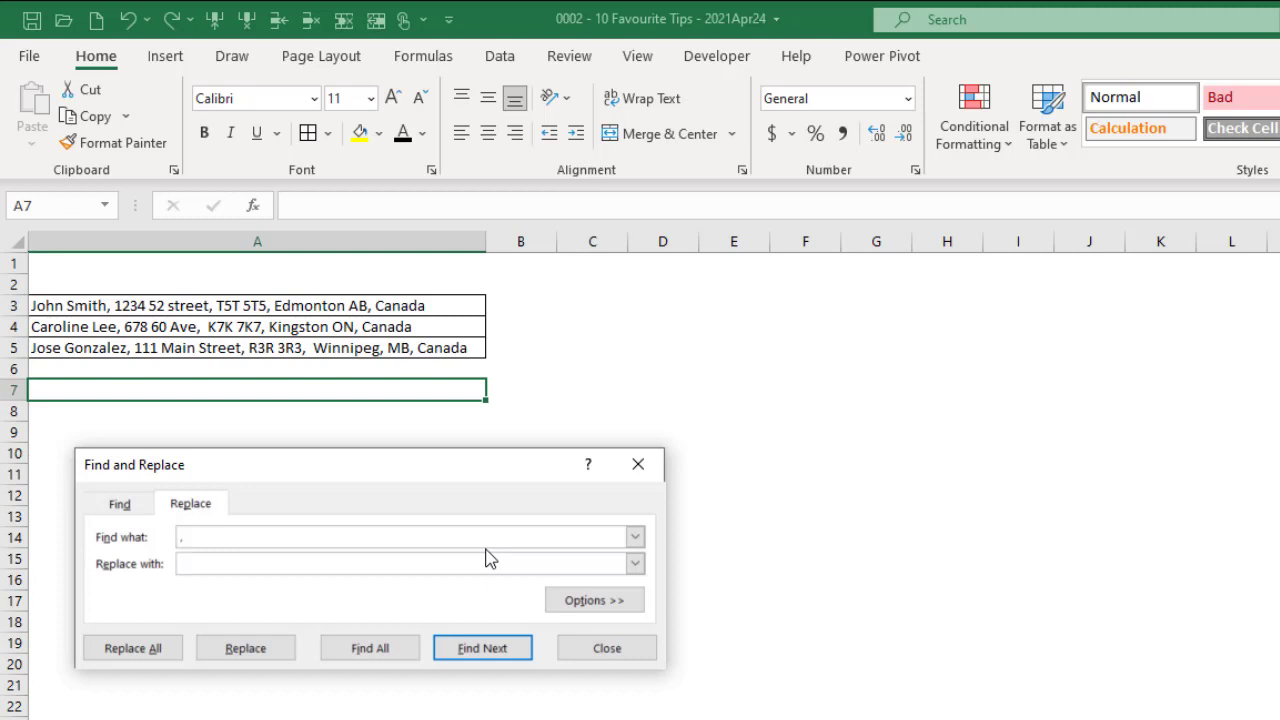
key("ctrl+shift+j")
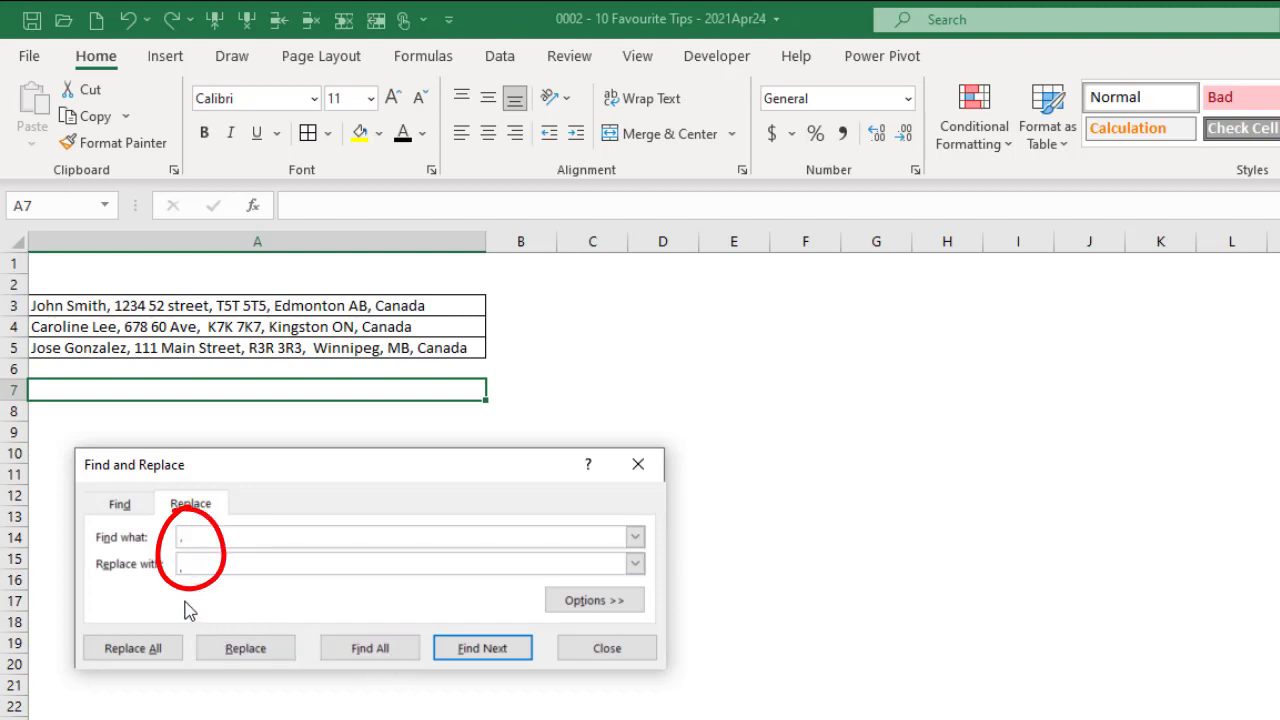
left_click(137, 650)
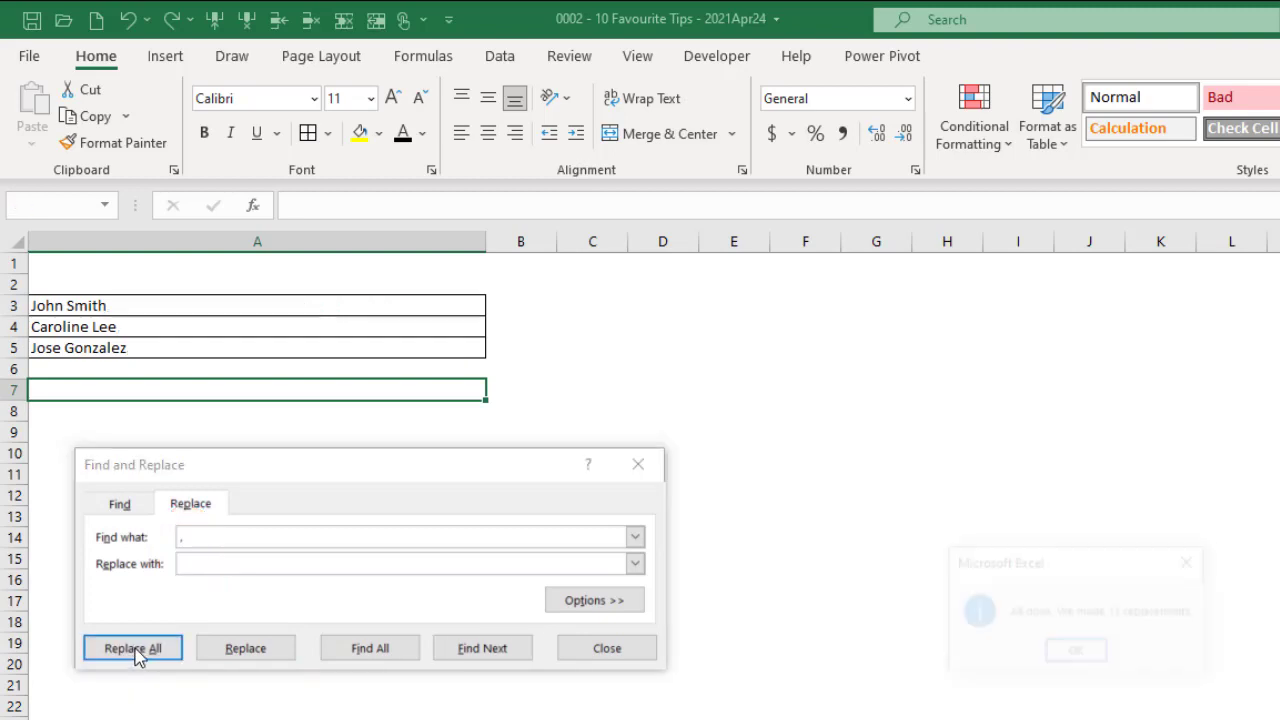
left_click_drag(1120, 568, 225, 712)
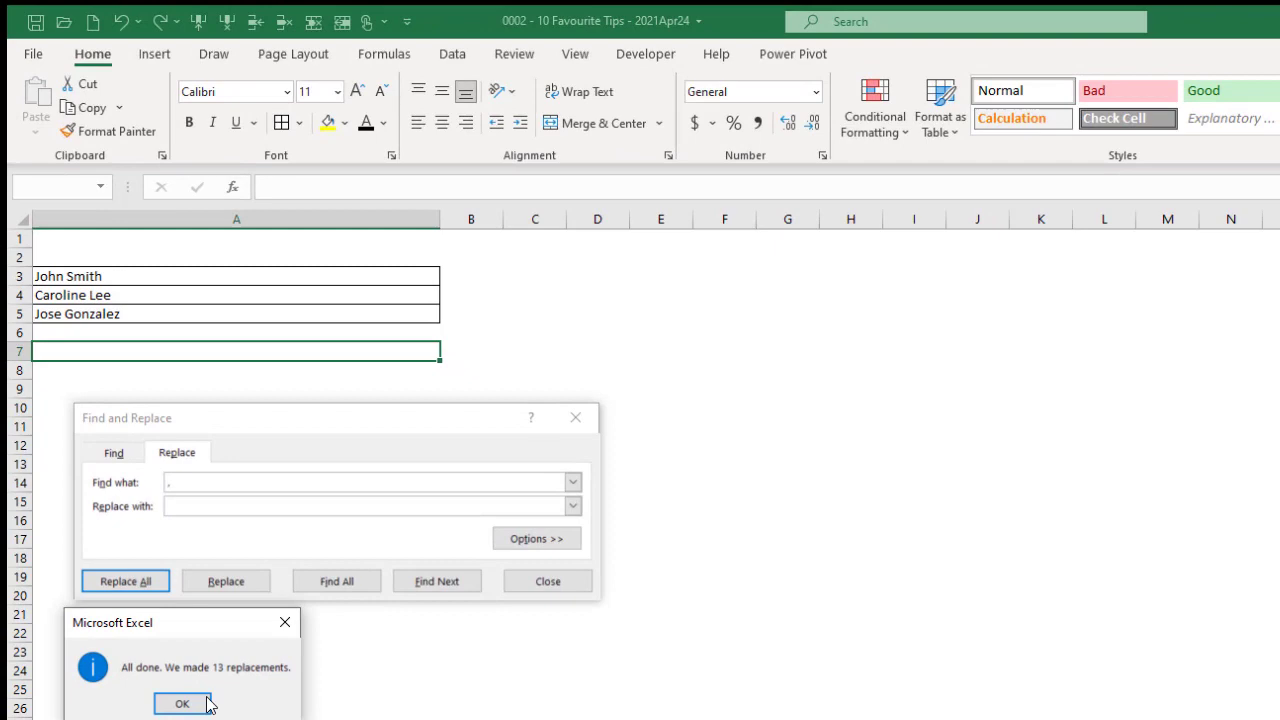
left_click(206, 704)
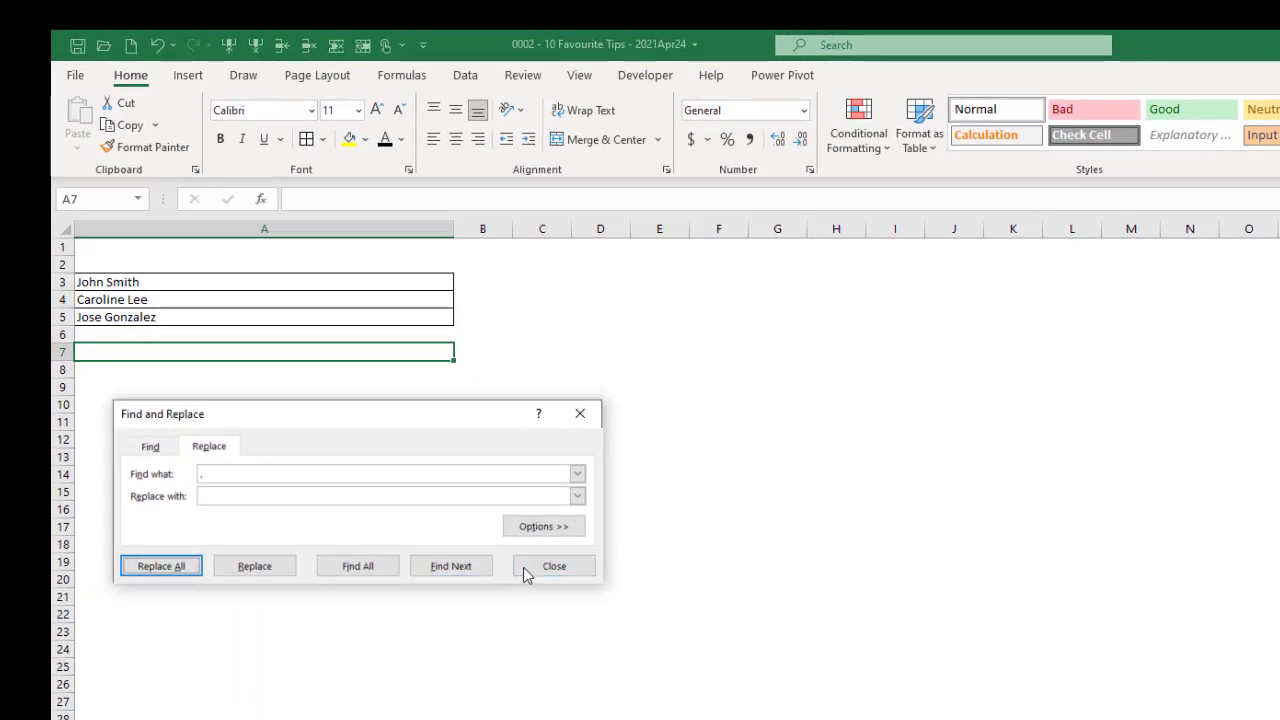
left_click(553, 566)
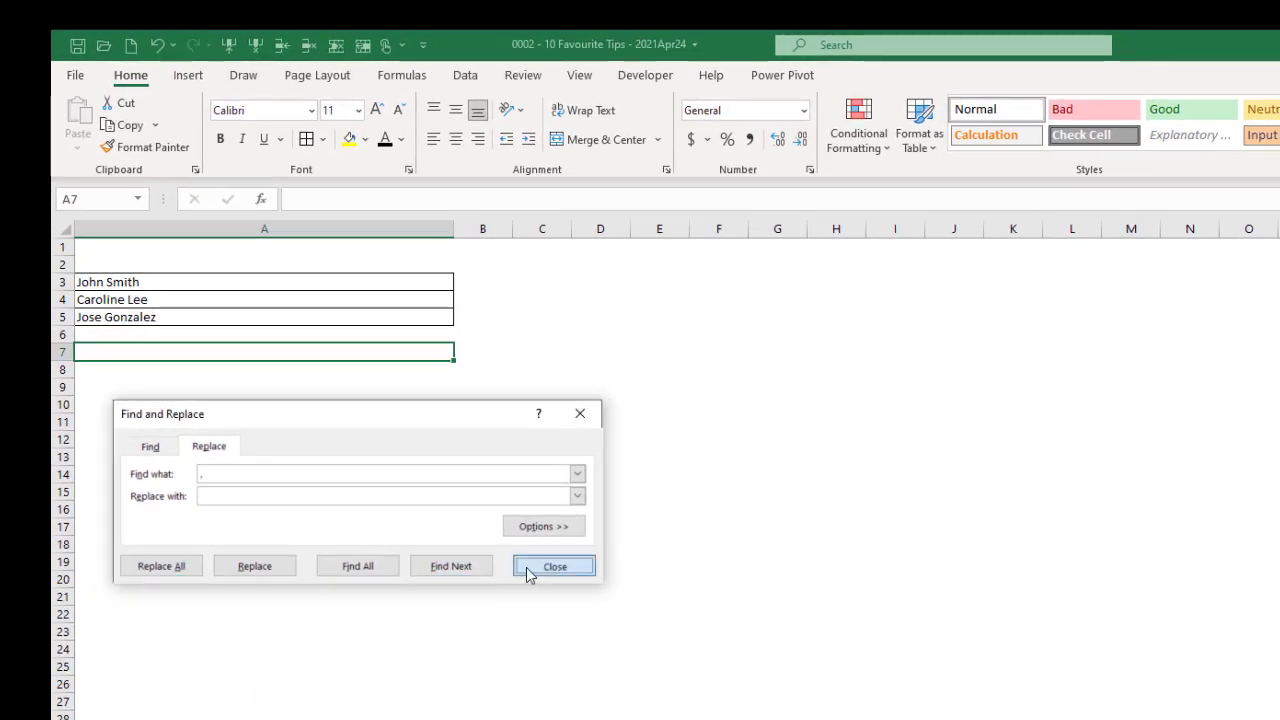
- Increase the height of rows 3 to 5 until every line of each address fits in its cell
left_click_drag(63, 282, 63, 318)
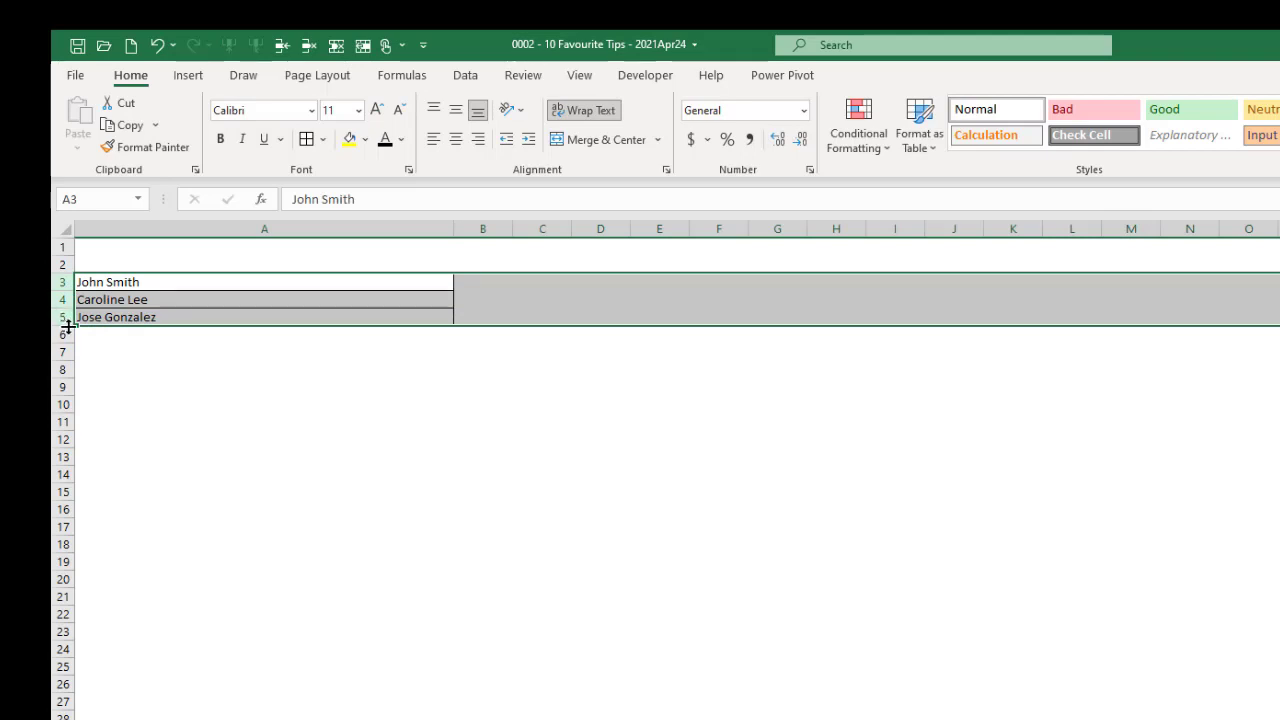
left_click_drag(63, 328, 61, 381)
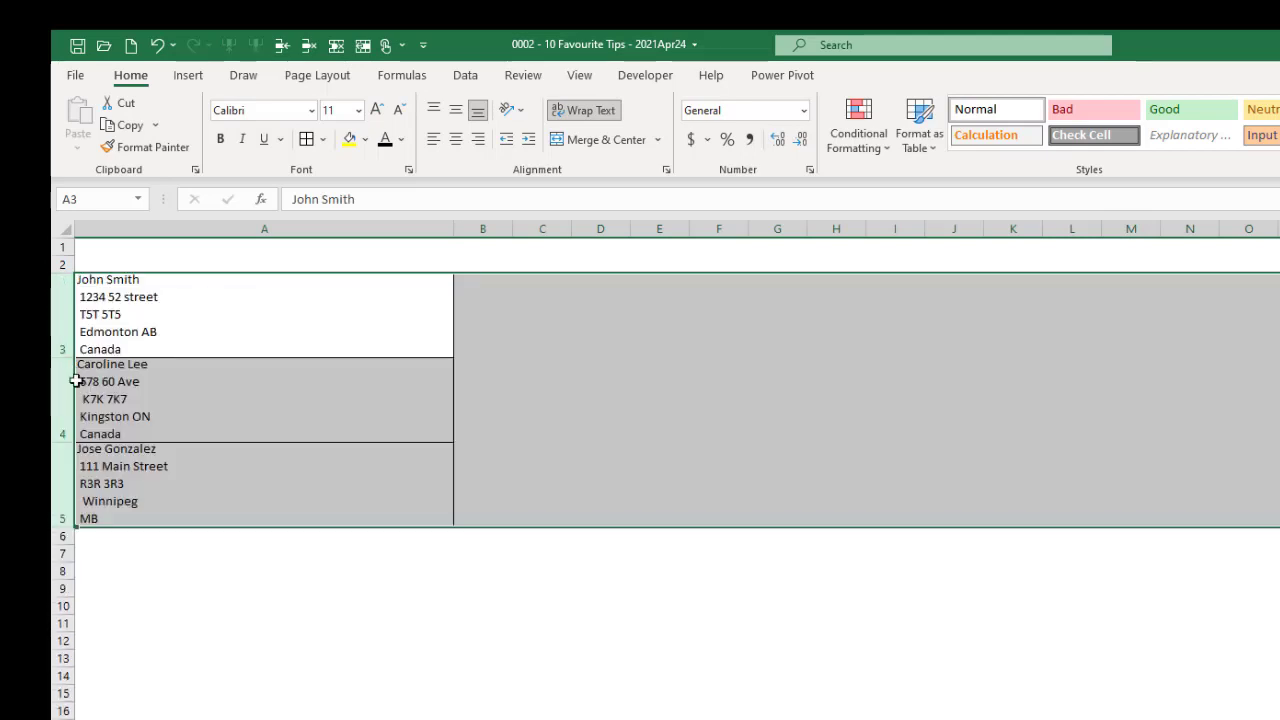
left_click_drag(60, 526, 60, 545)
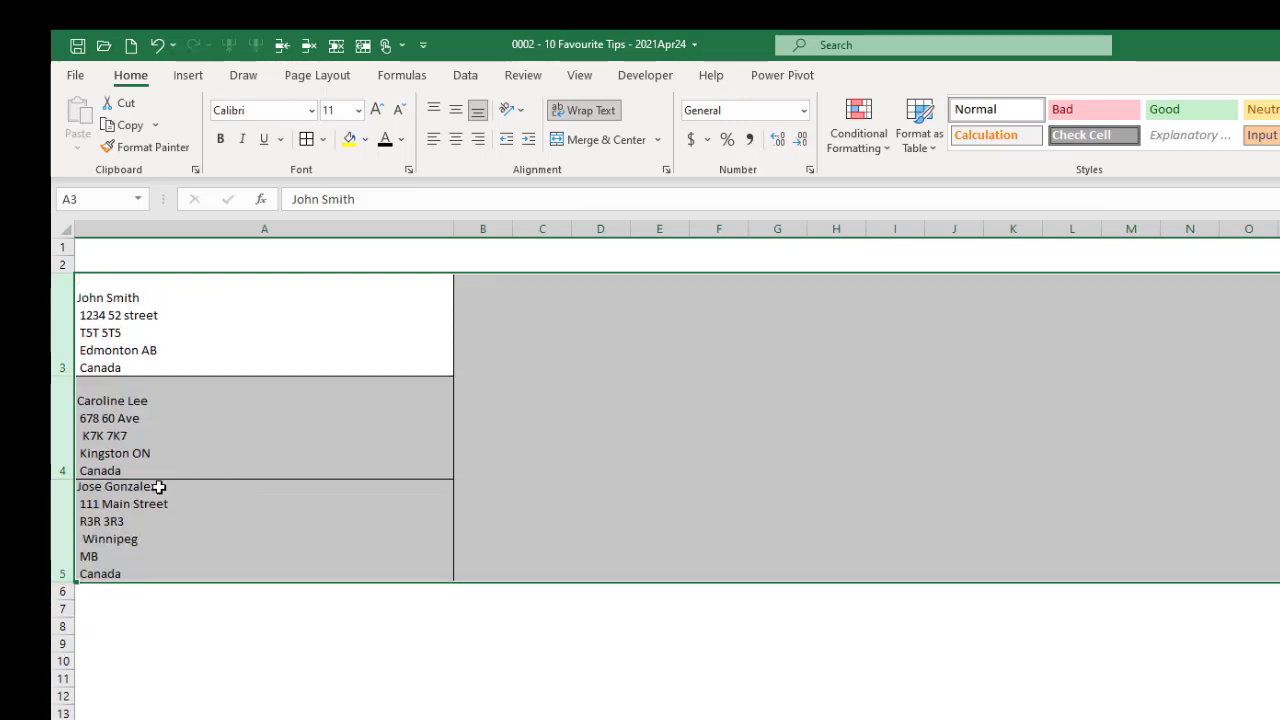
left_click(113, 303)
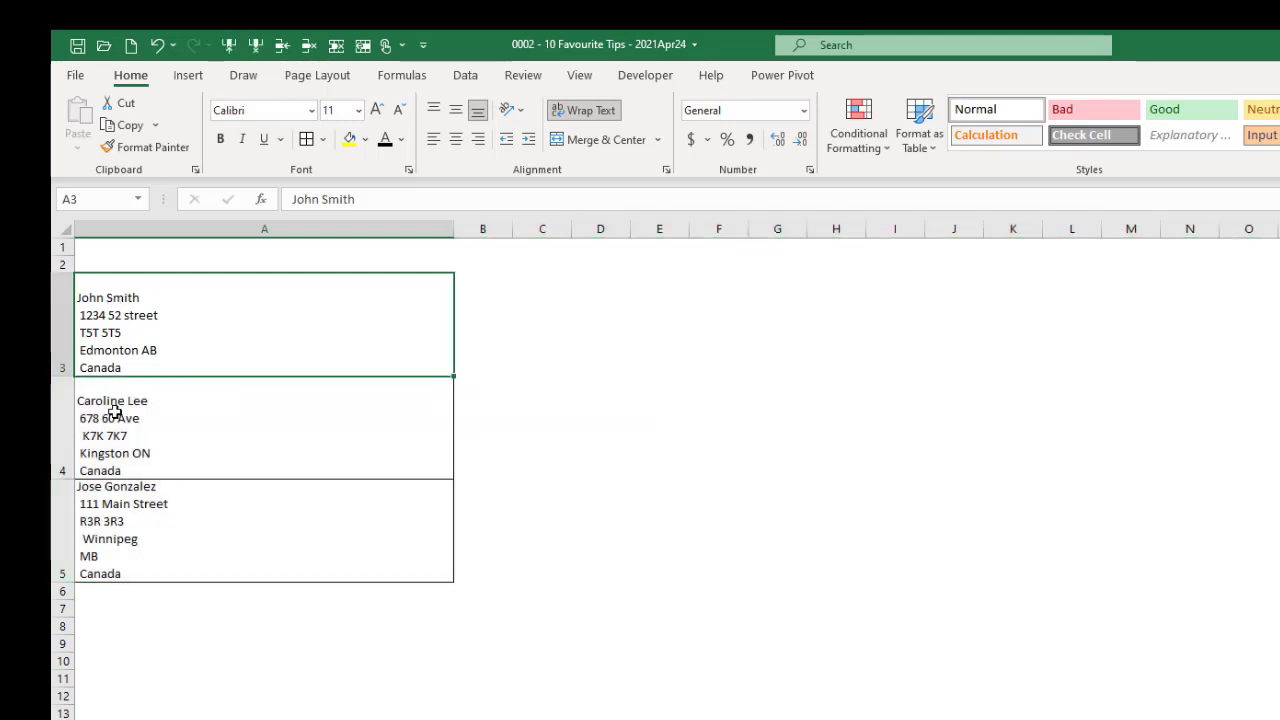
left_click(109, 406)
left_click(160, 523)
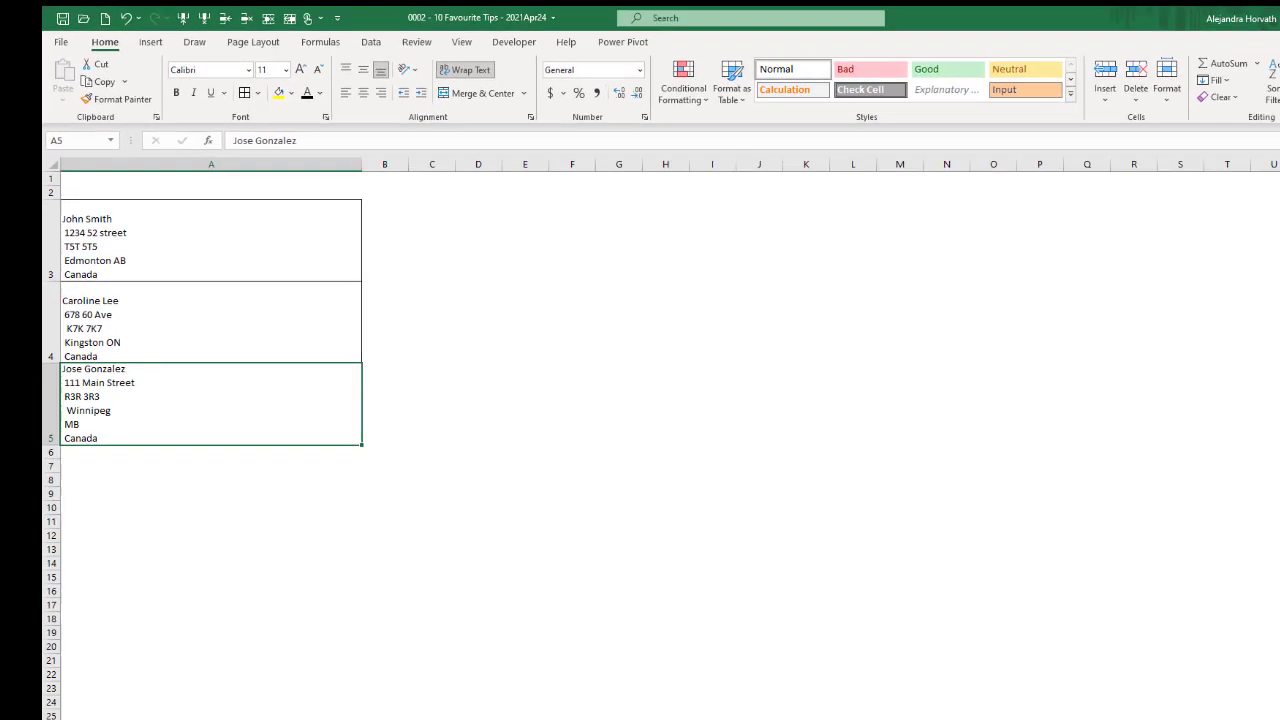
- Switch to the "6 Visible Cells Only" sheet and collapse its outline to level 2 subtotals
left_click(518, 692)
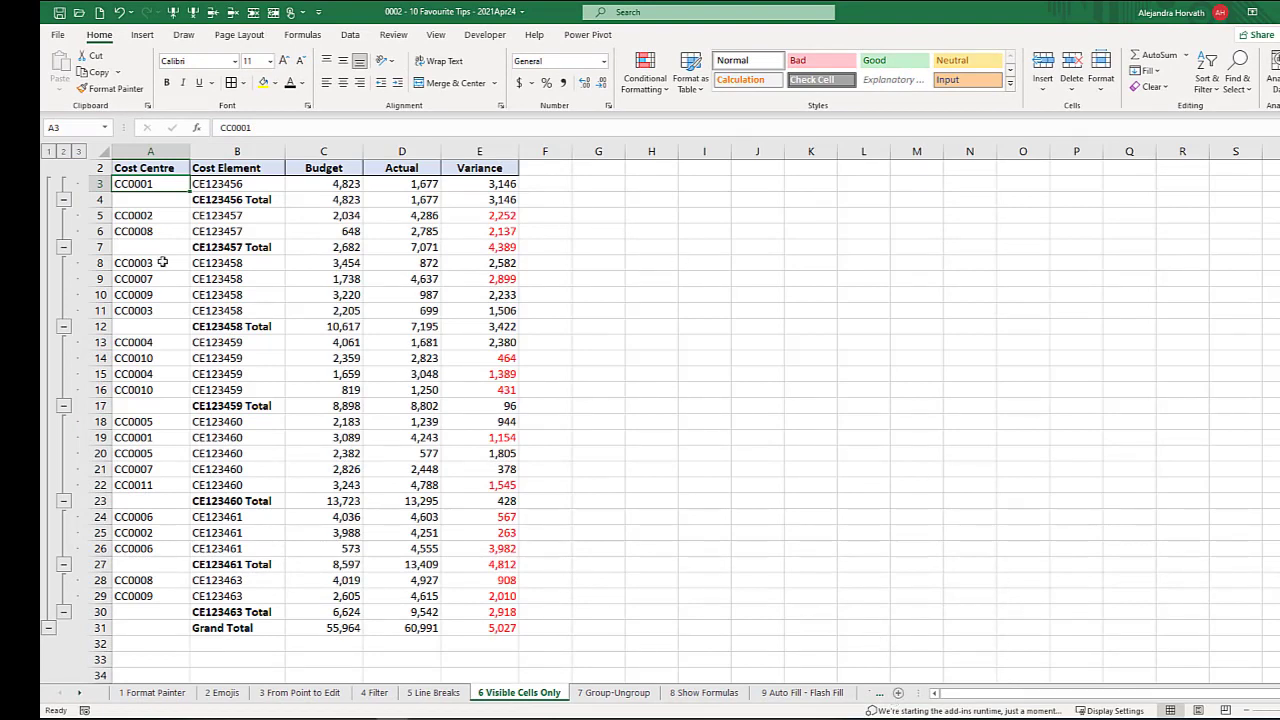
scroll(271, 305, "up", 1)
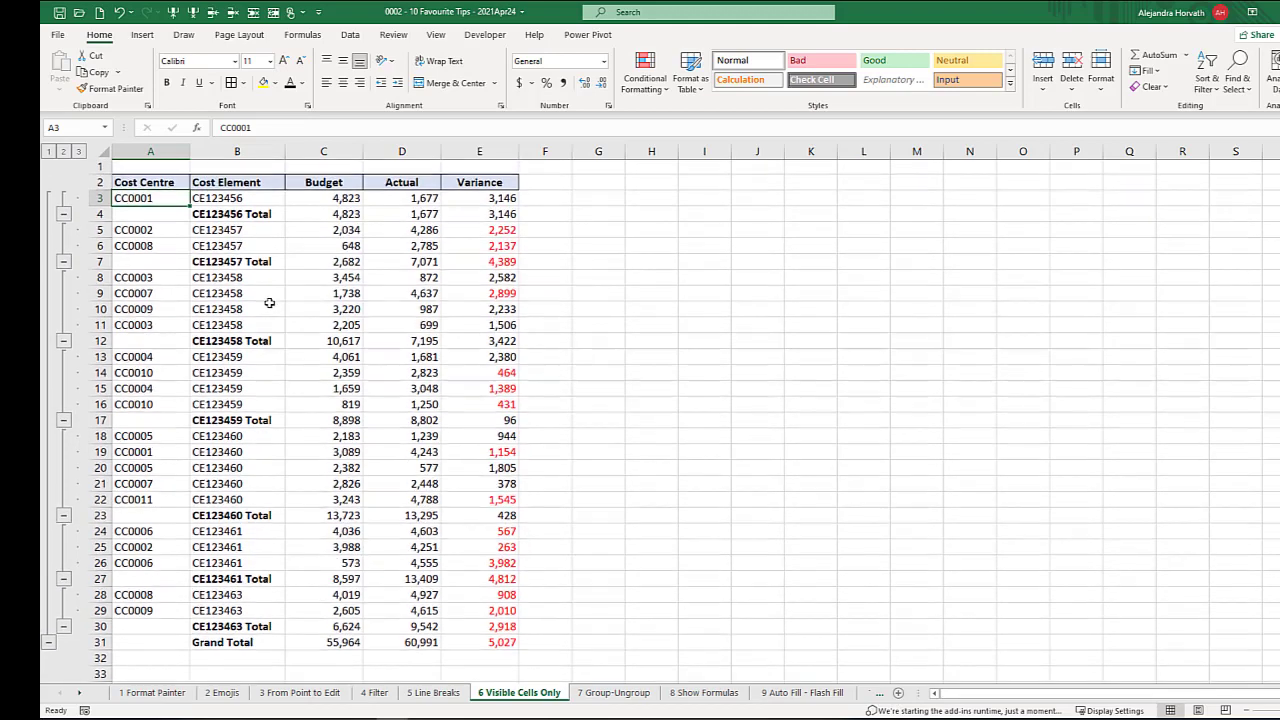
left_click(63, 151)
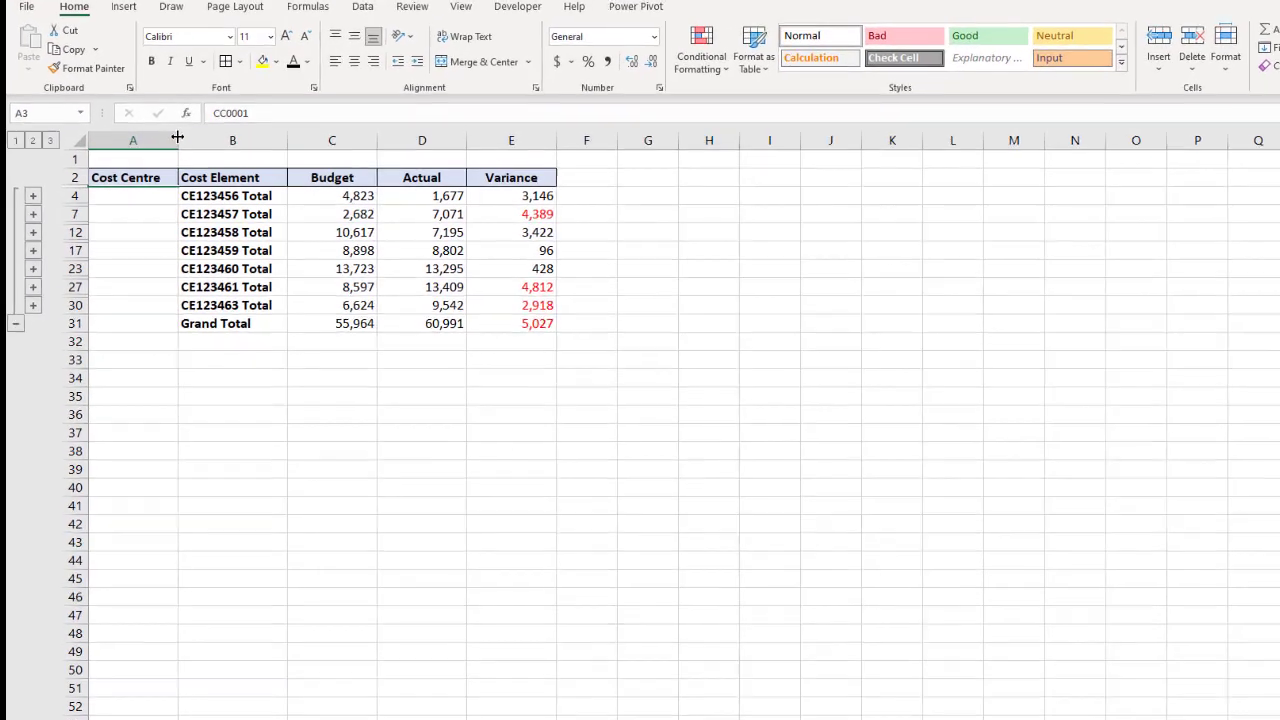
- Try an ordinary copy of the collapsed range B2:E31 to cell B36, and undo the paste
left_click_drag(228, 176, 513, 327)
key("ctrl+c")
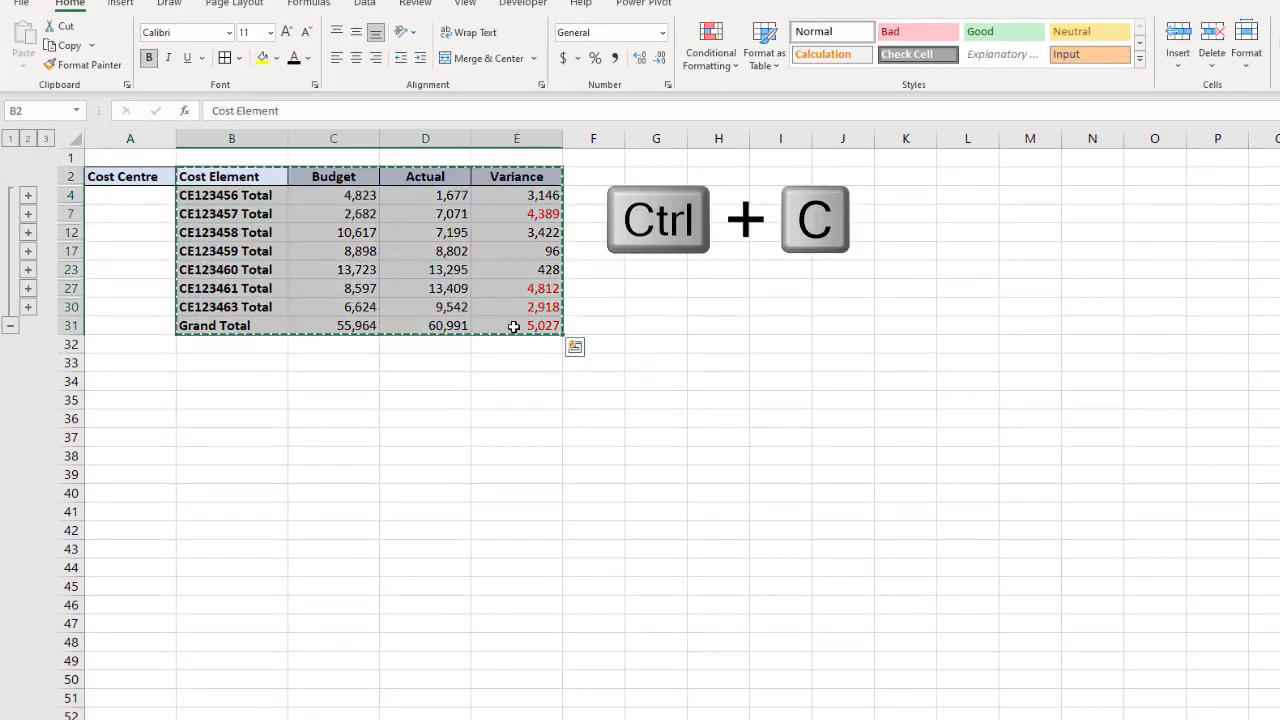
left_click(253, 417)
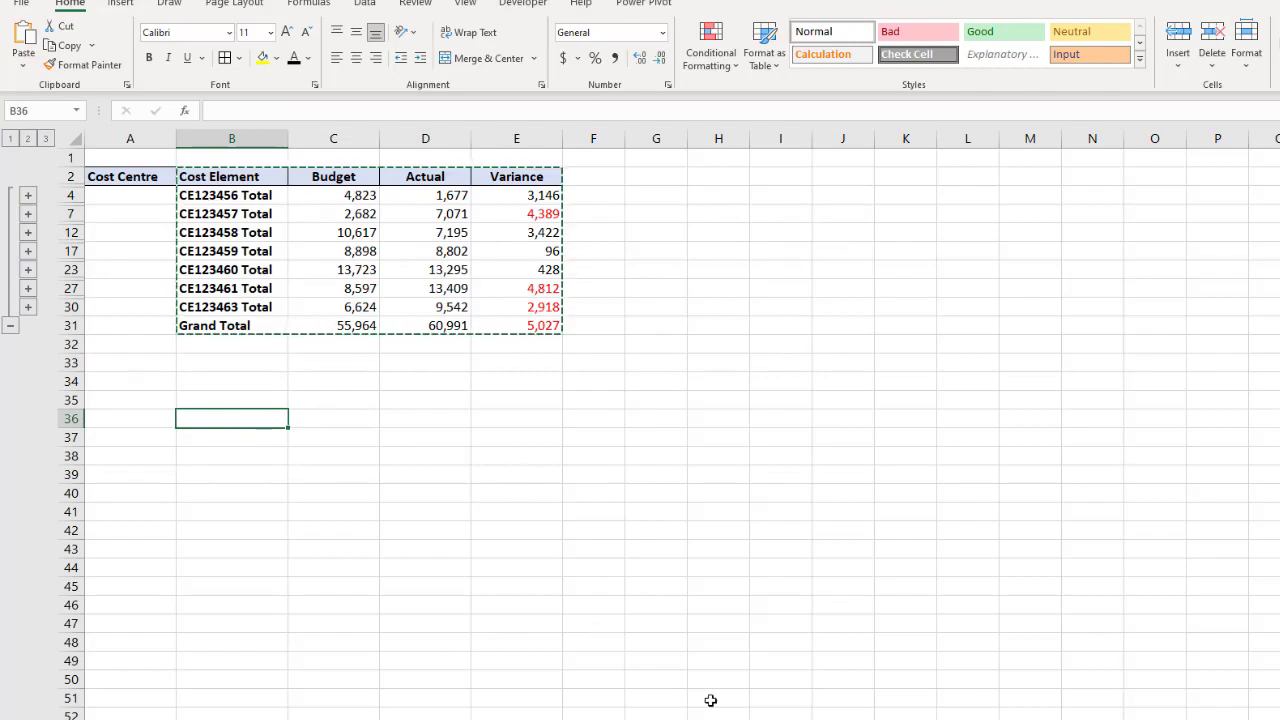
key("ctrl+v")
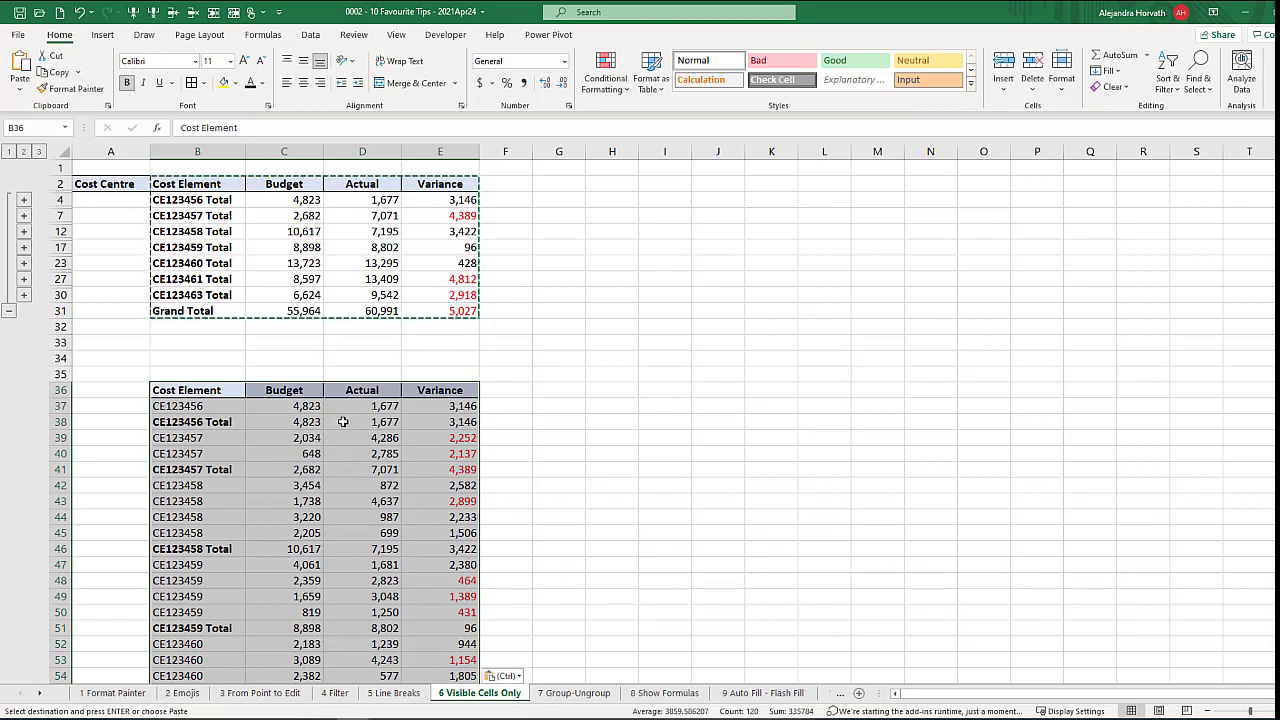
key("ctrl")
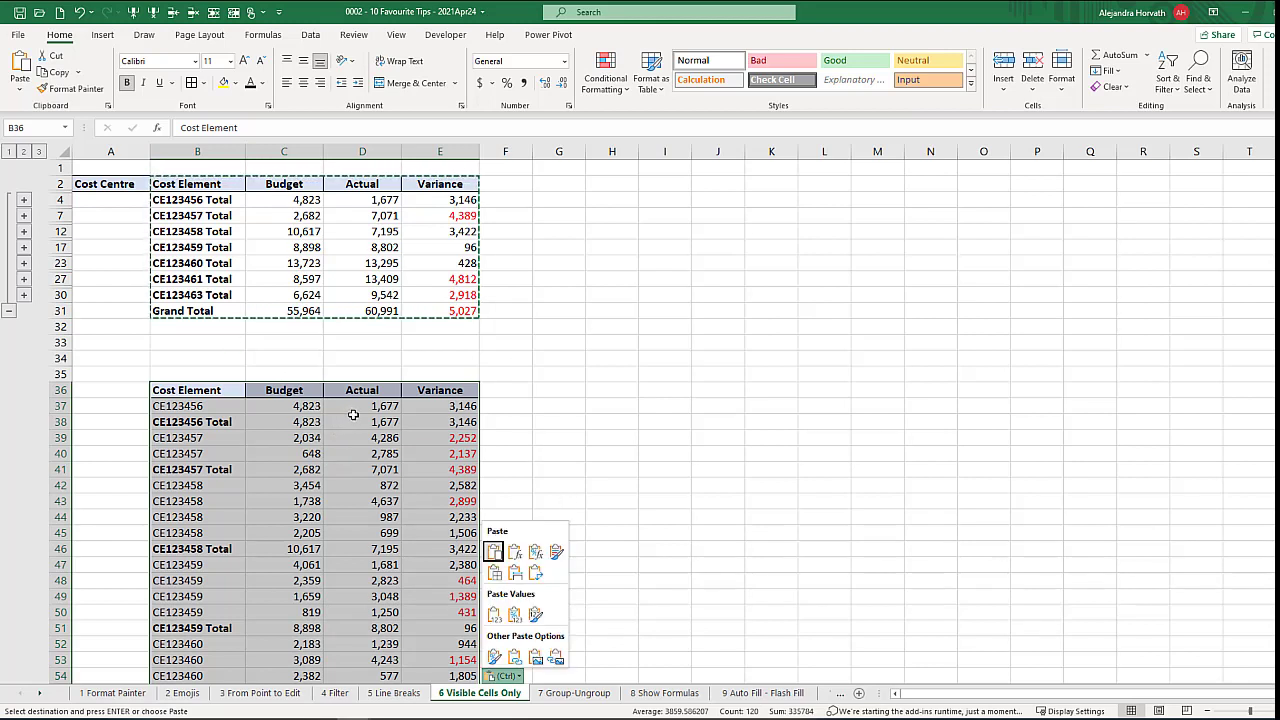
key("Escape")
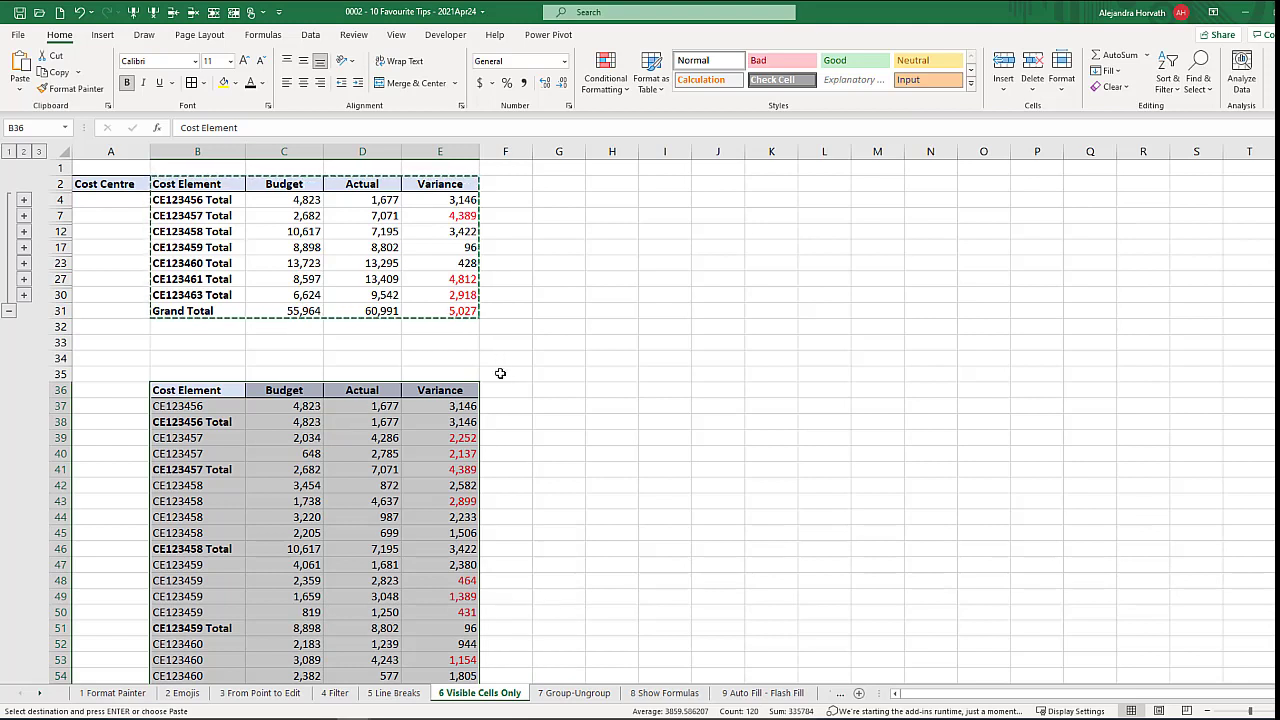
key("ctrl+z")
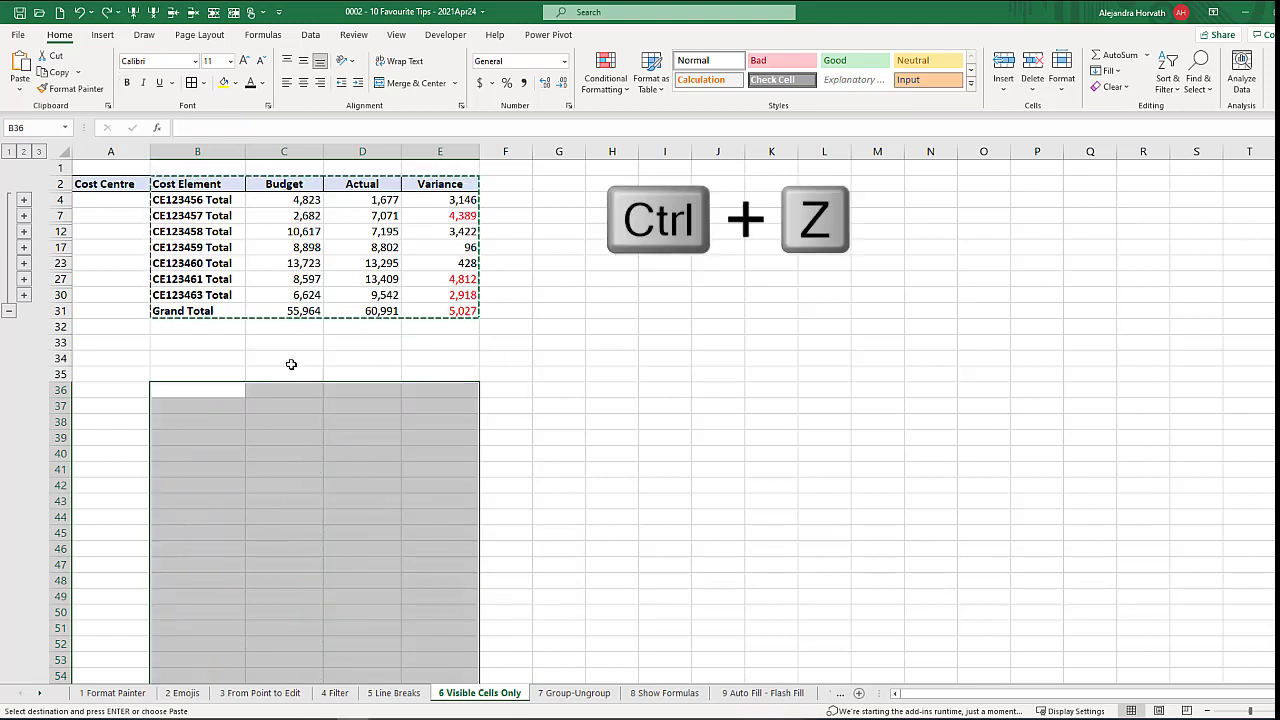
left_click(187, 386)
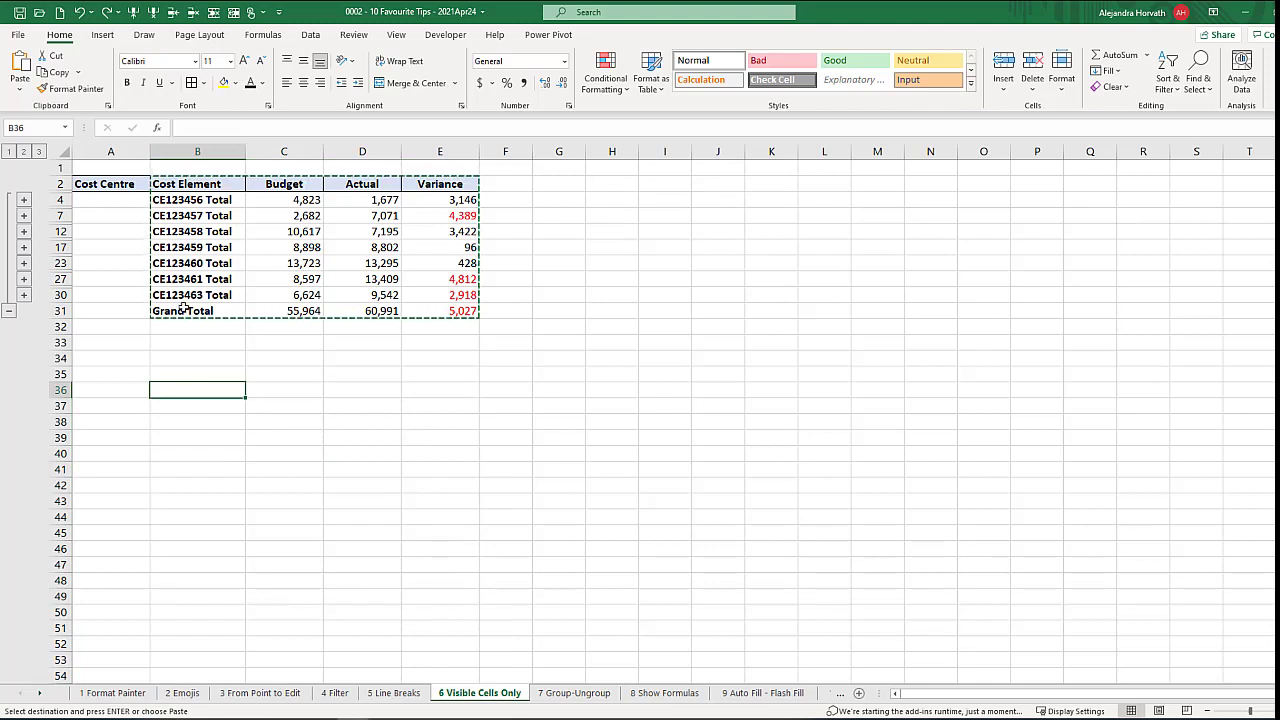
- Copy only the visible cells of B2:E31 and paste them at cell B35
left_click(226, 184)
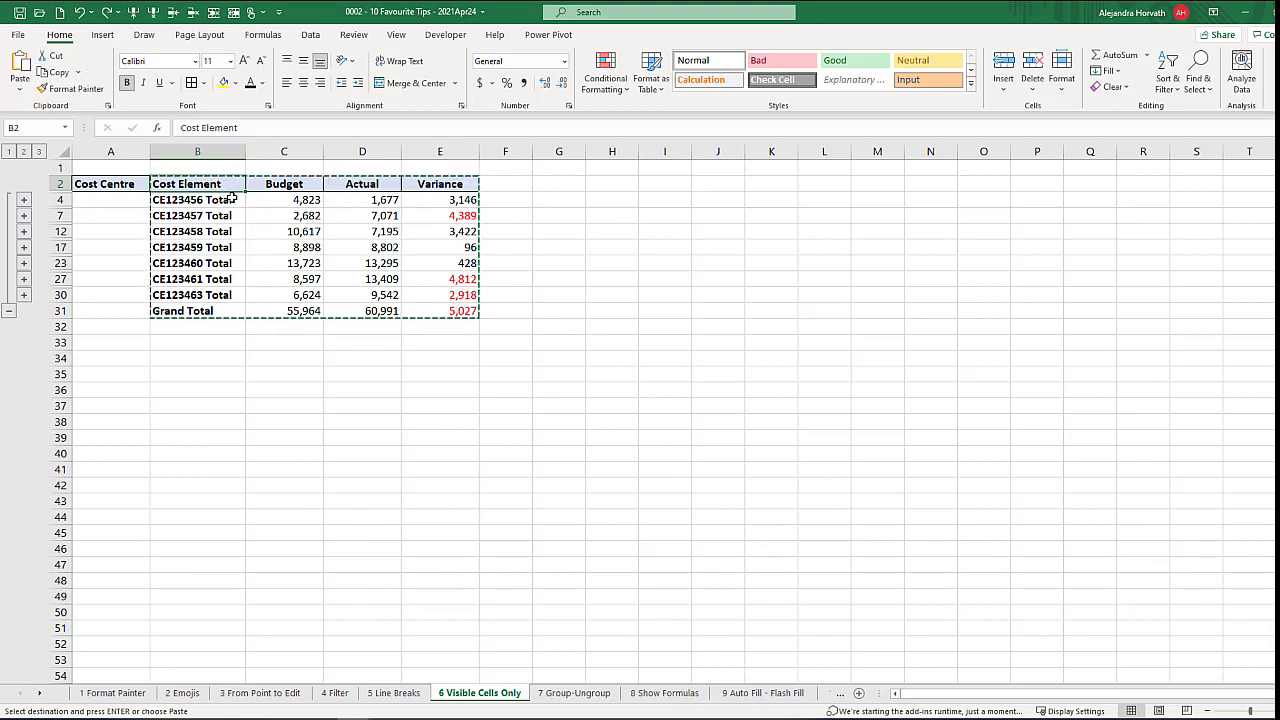
key("Escape")
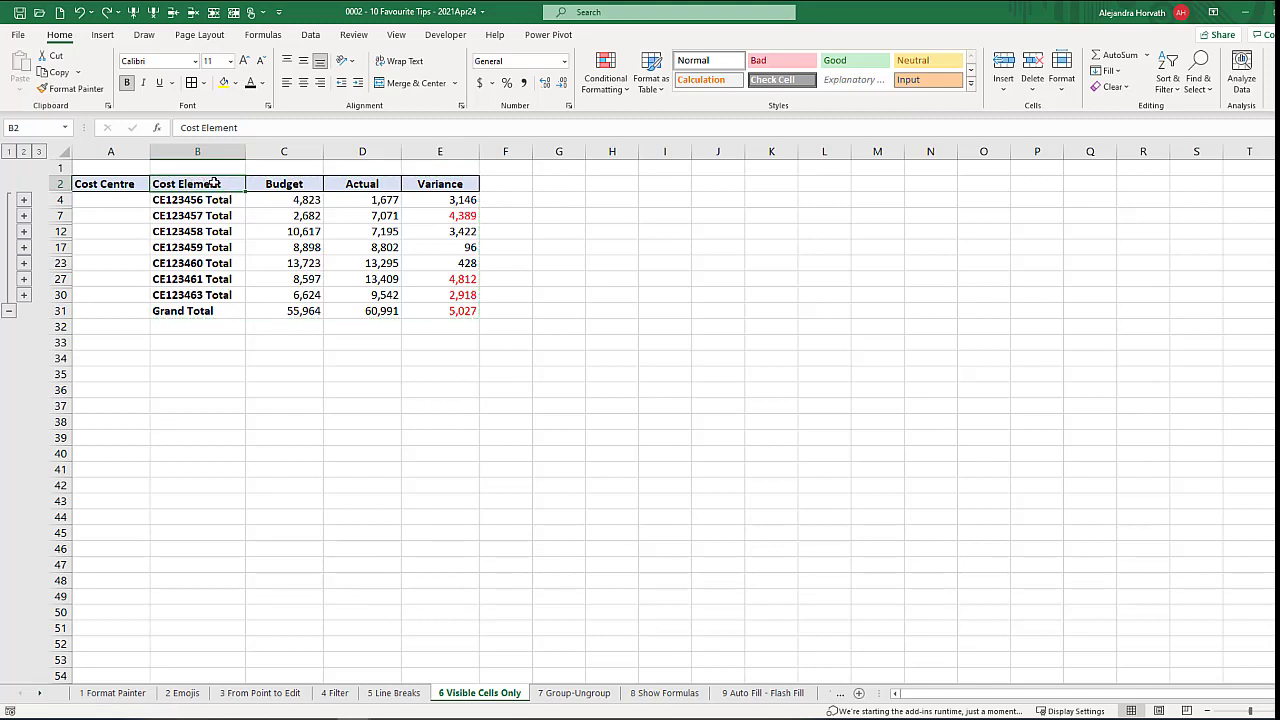
left_click(468, 311, "shift")
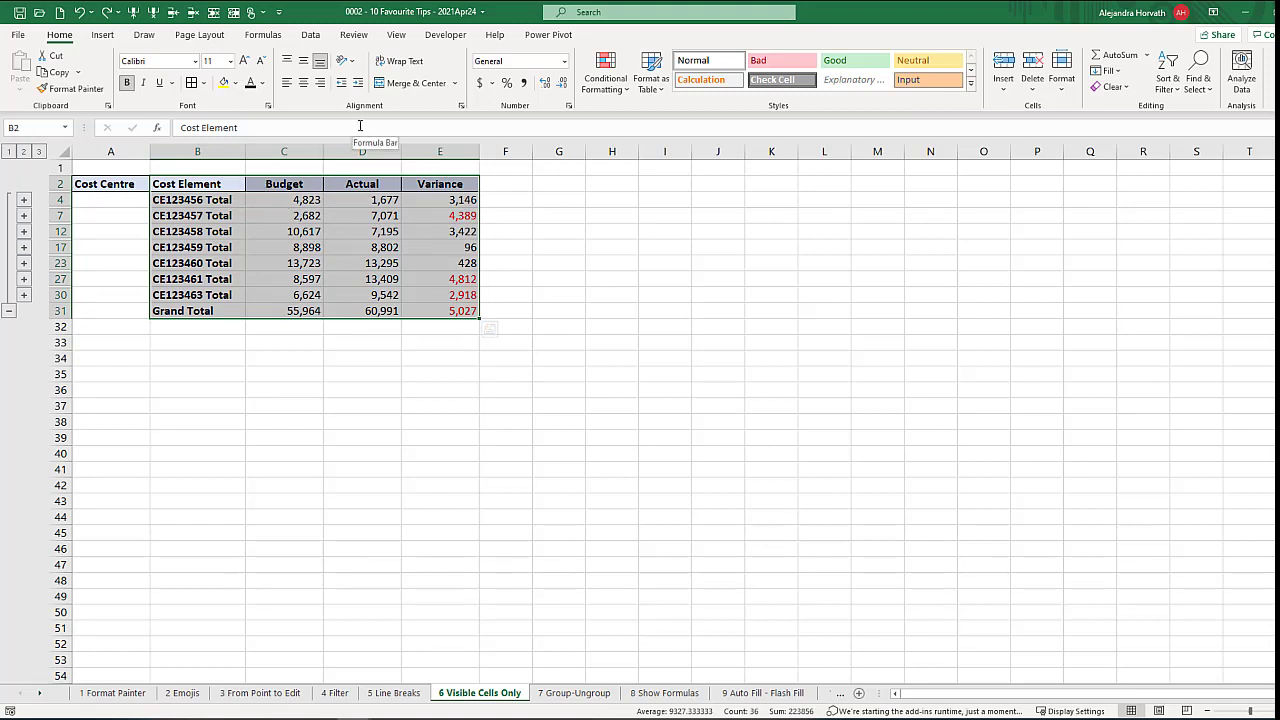
key("alt+semicolon")
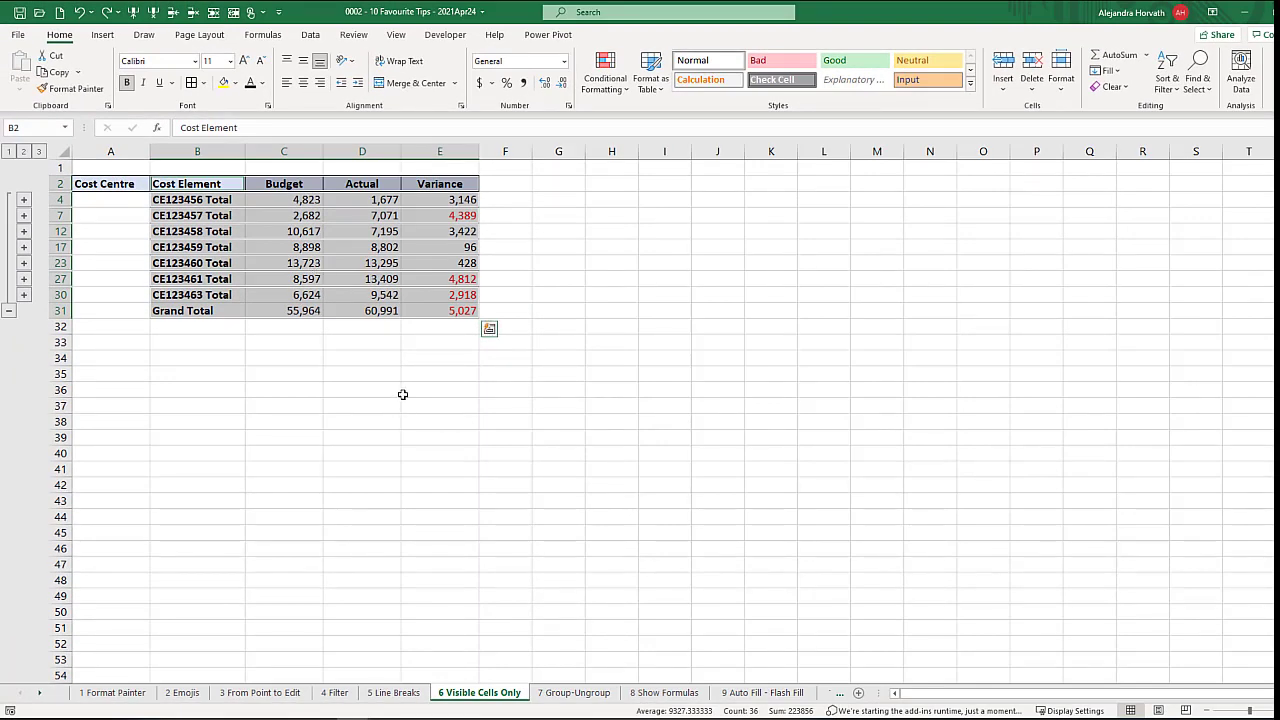
key("ctrl+c")
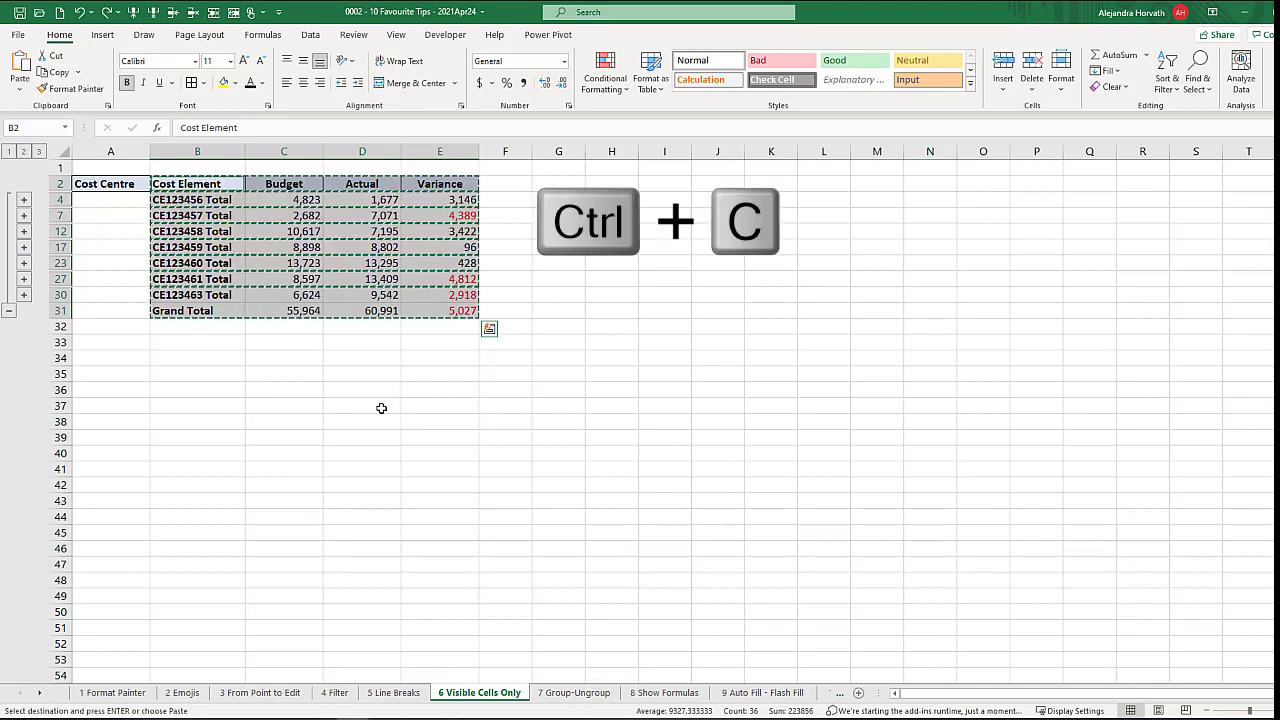
left_click(215, 373)
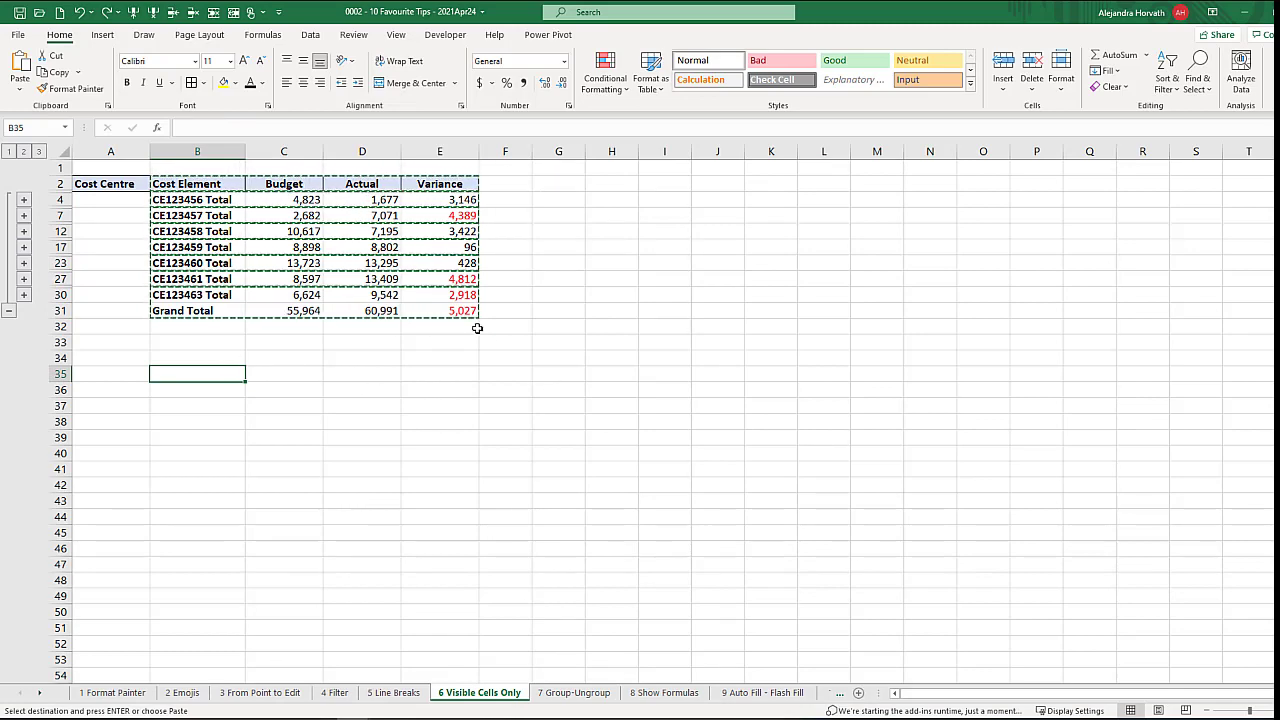
key("ctrl+v")
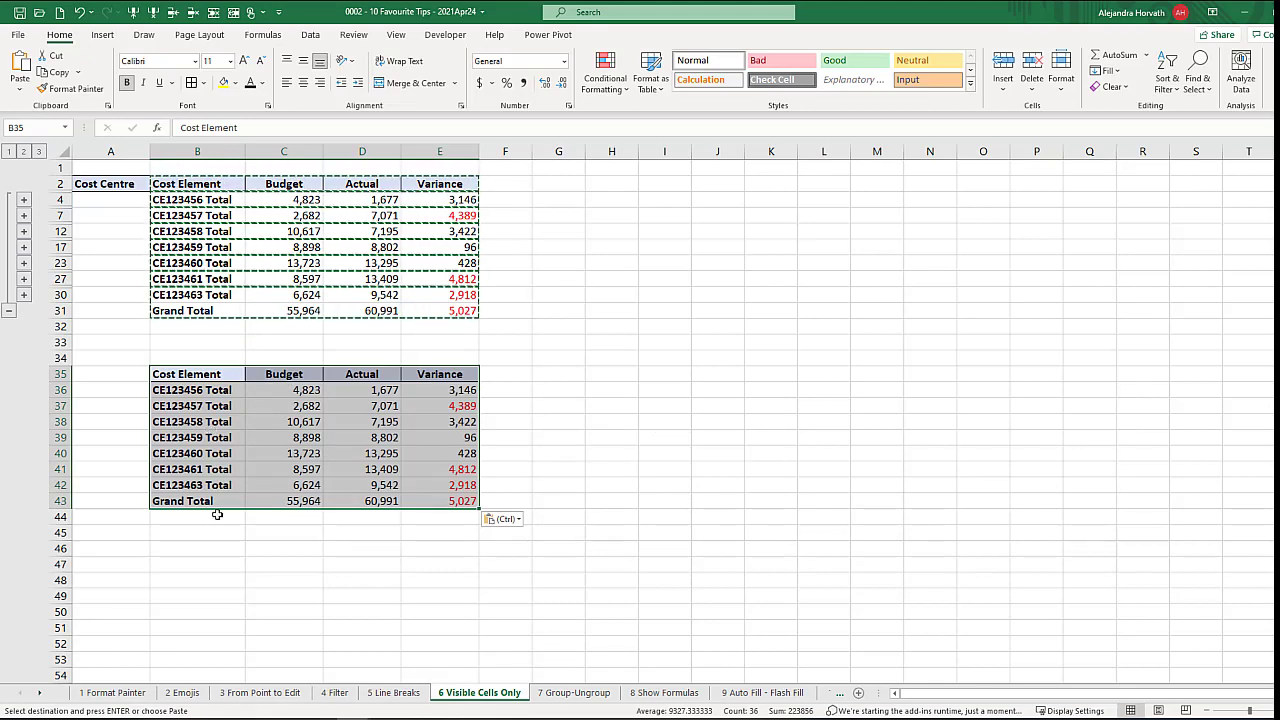
left_click(218, 551)
key("Escape")
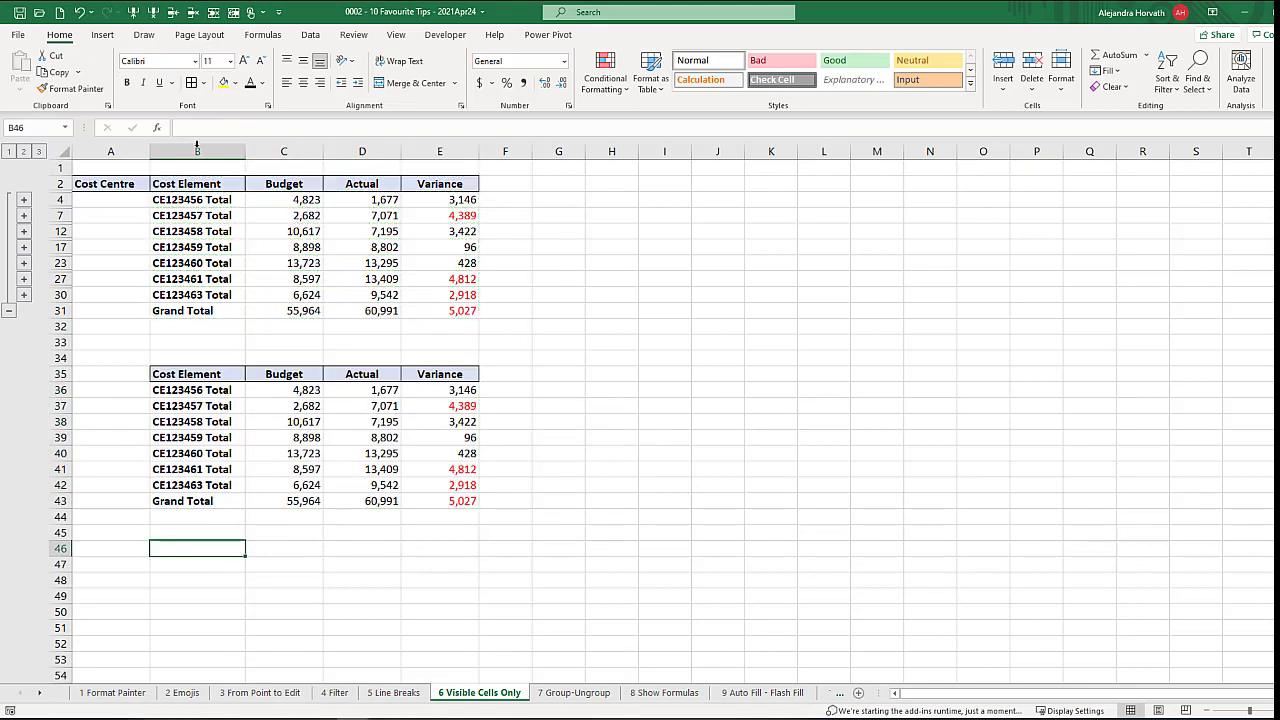
- Select range B2:E31 and restrict the selection to visible cells only using Go To Special
left_click_drag(184, 178, 423, 306)
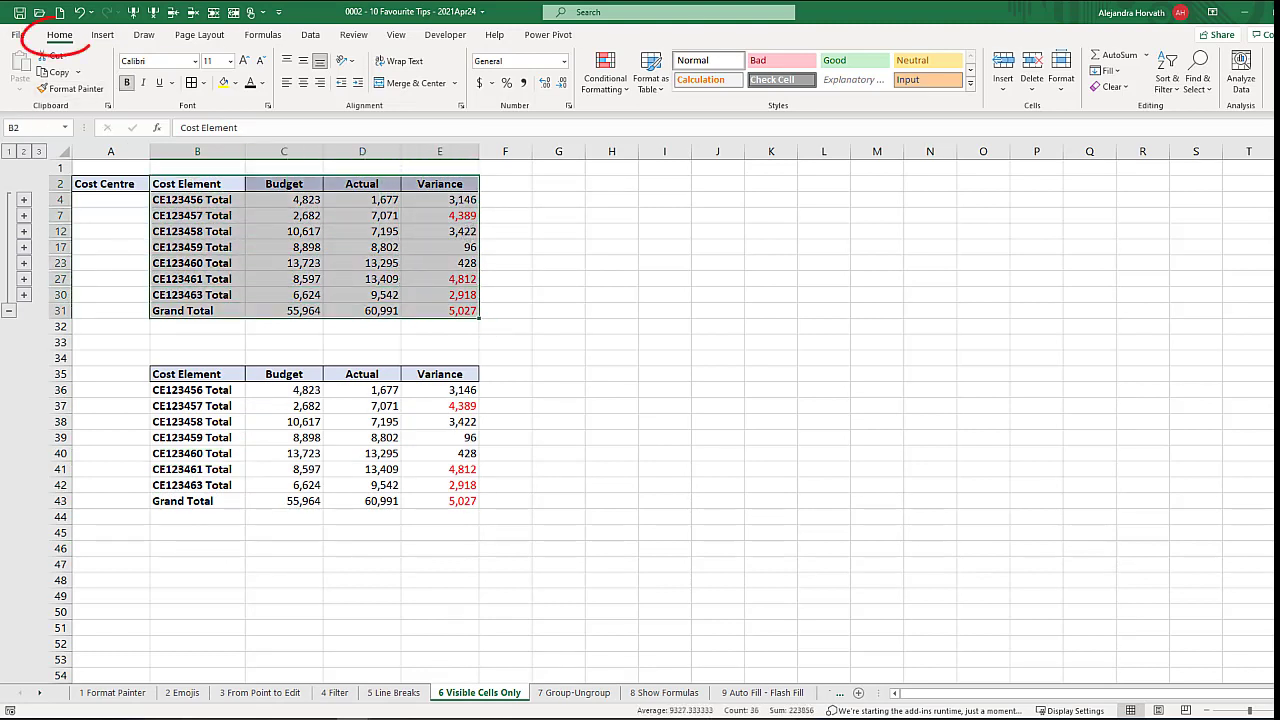
left_click(1193, 88)
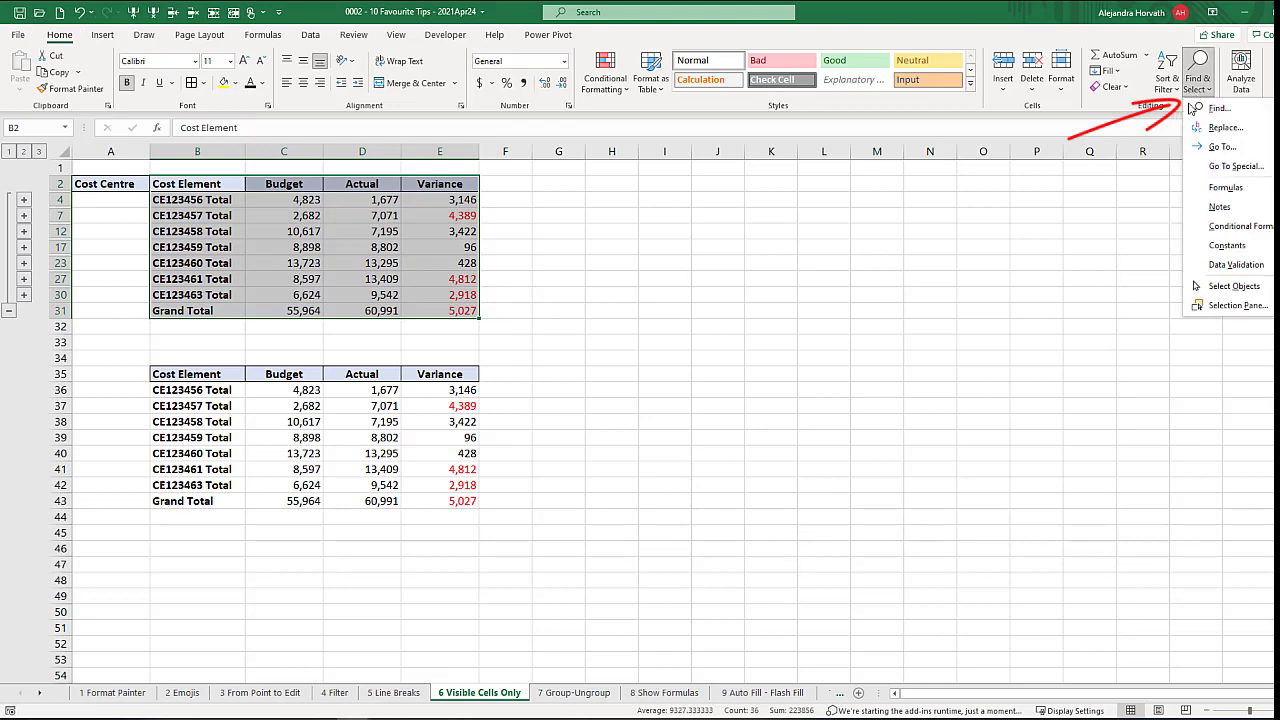
left_click(1198, 168)
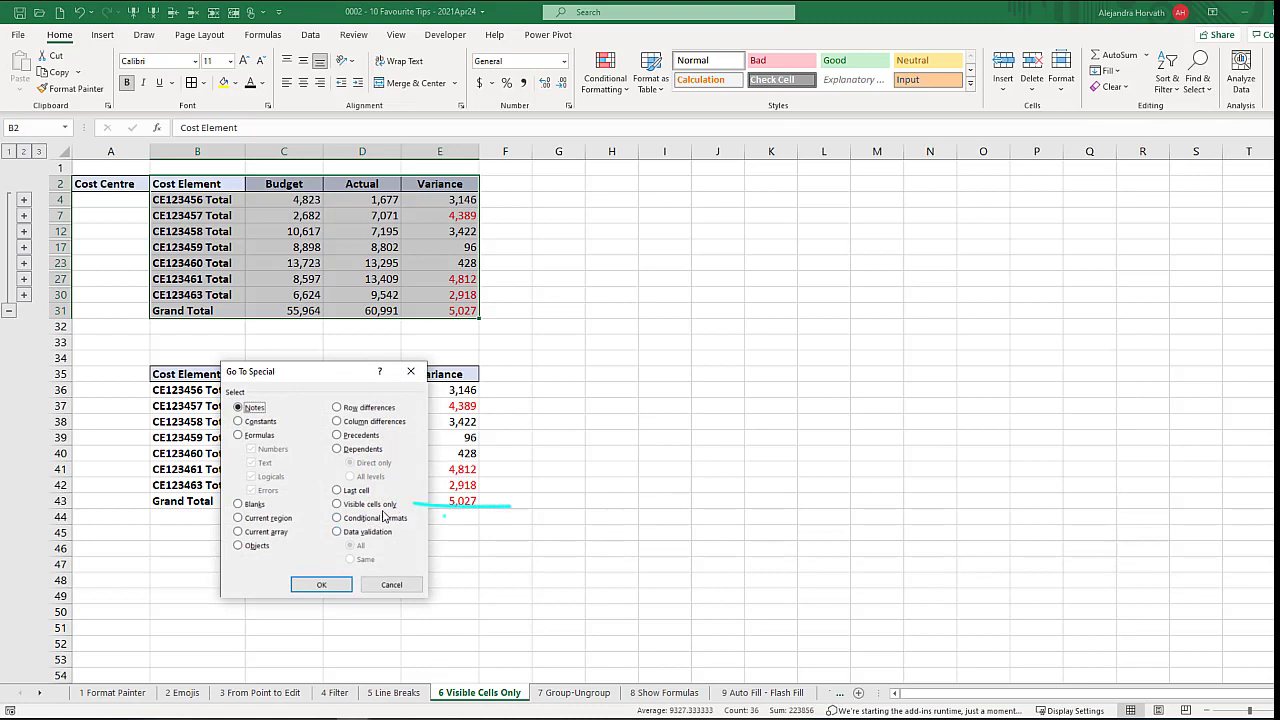
left_click(337, 504)
left_click(321, 584)
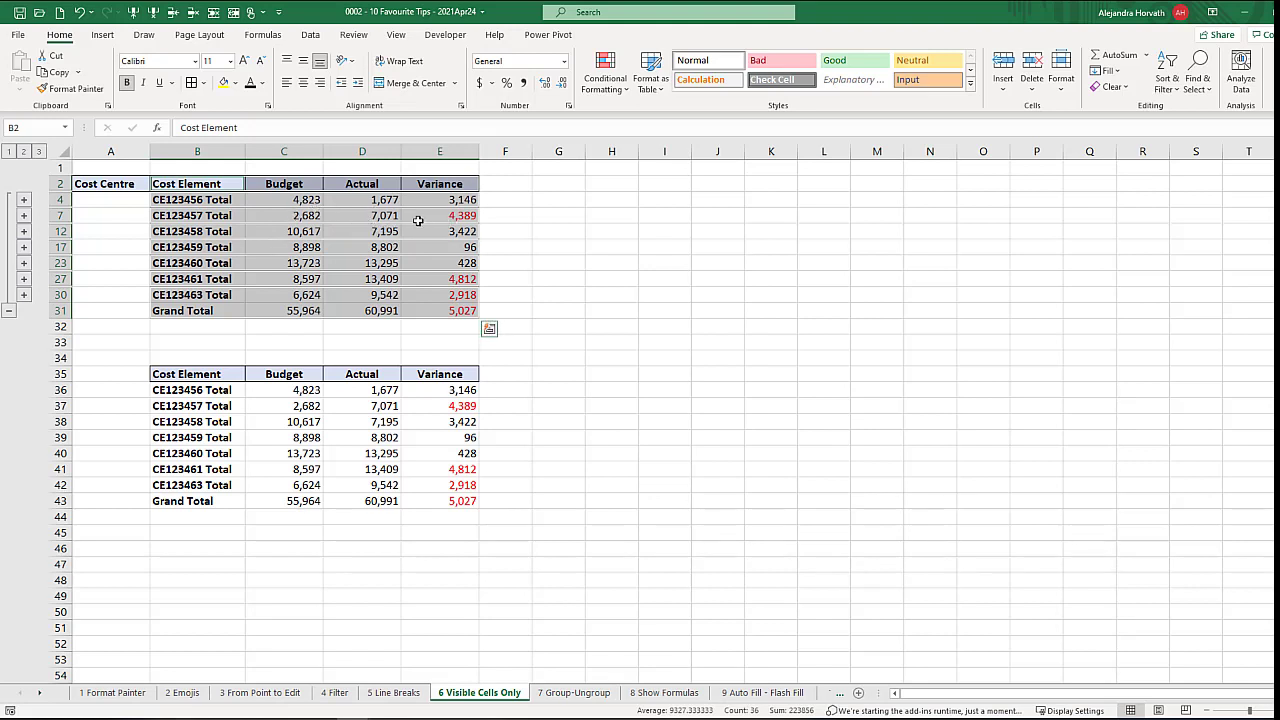
- Copy the selected visible cells of B2:E31 and paste them at cell B47
key("ctrl+c")
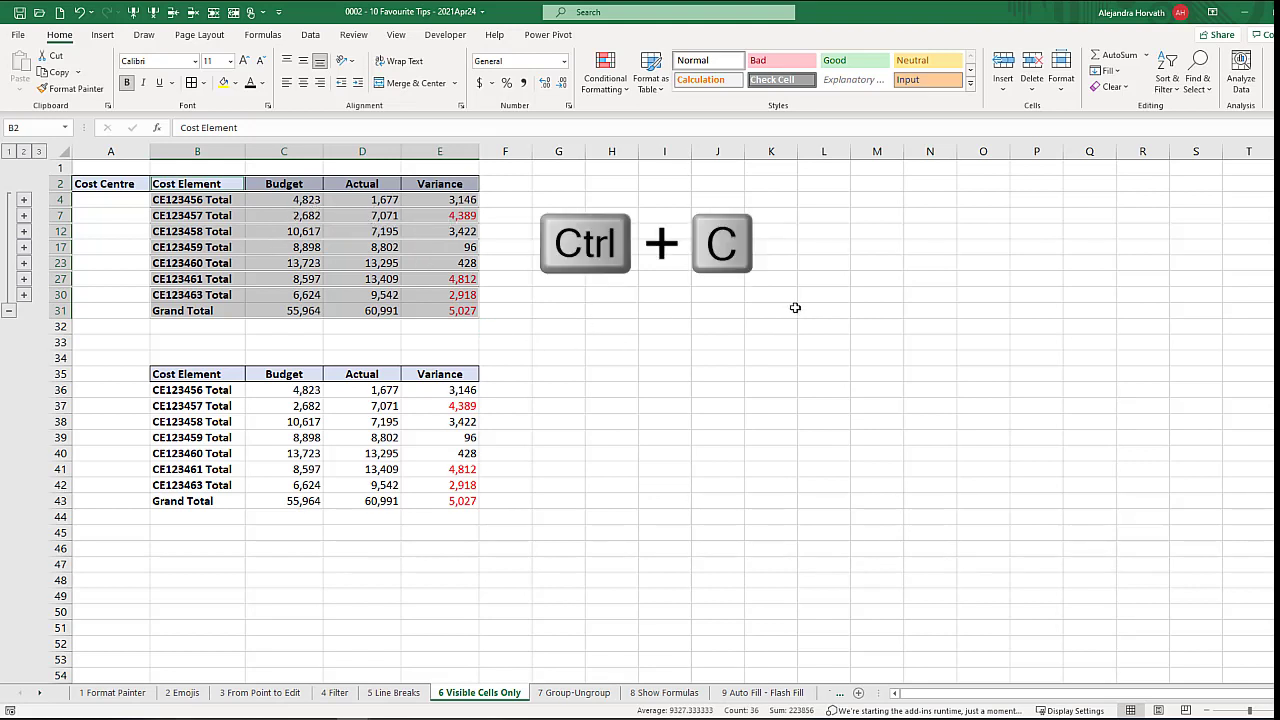
left_click(220, 567)
key("ctrl+v")
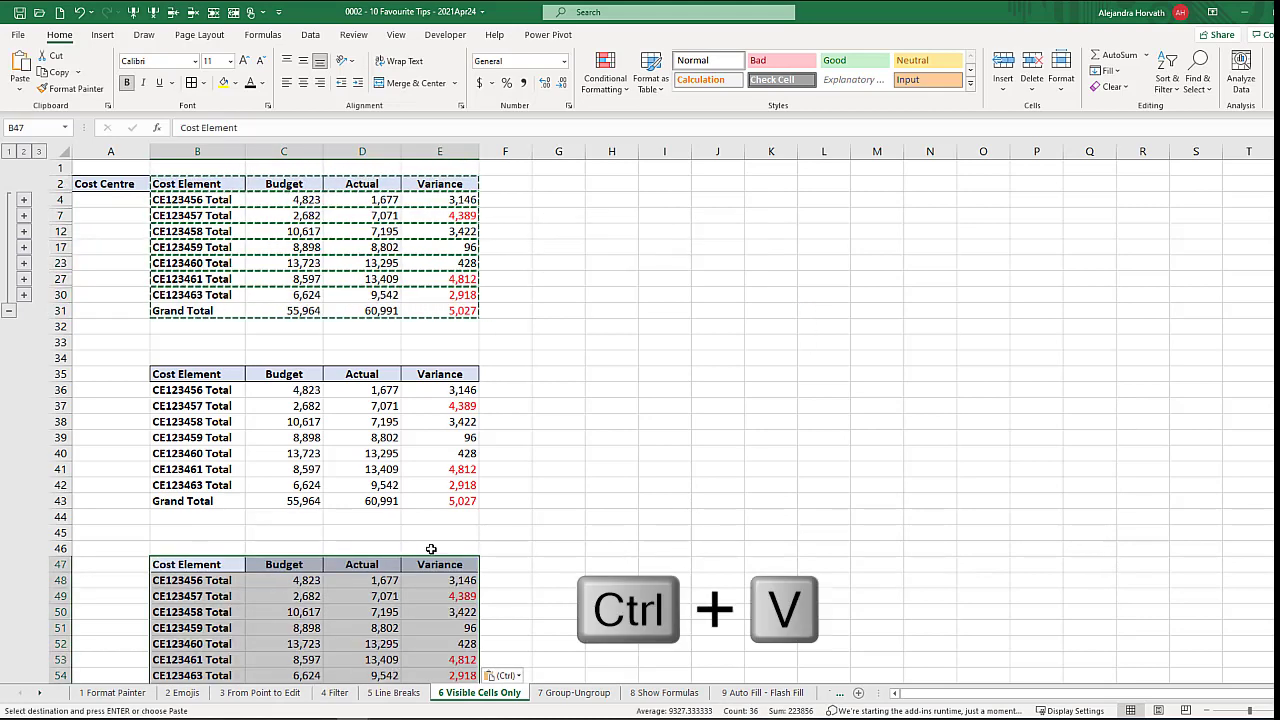
scroll(429, 549, "down", 1)
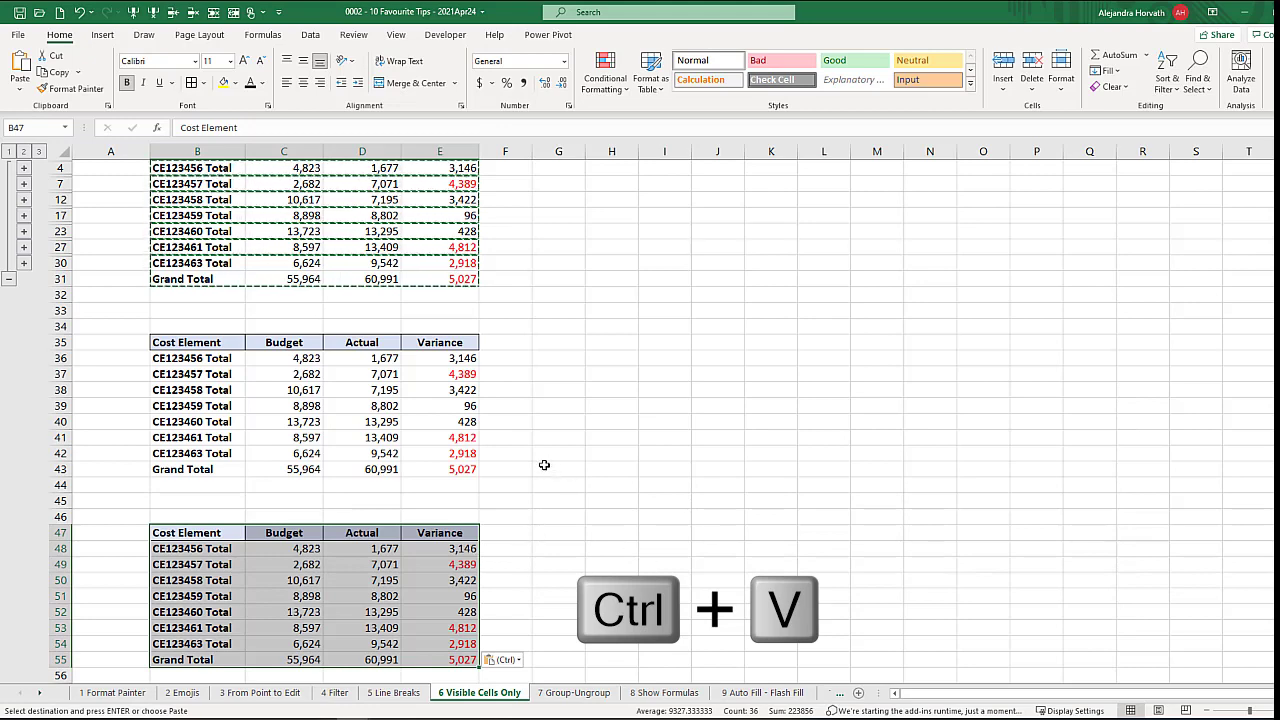
- Switch to the "7 Group-Ungroup" sheet and group columns B to D
left_click(573, 692)
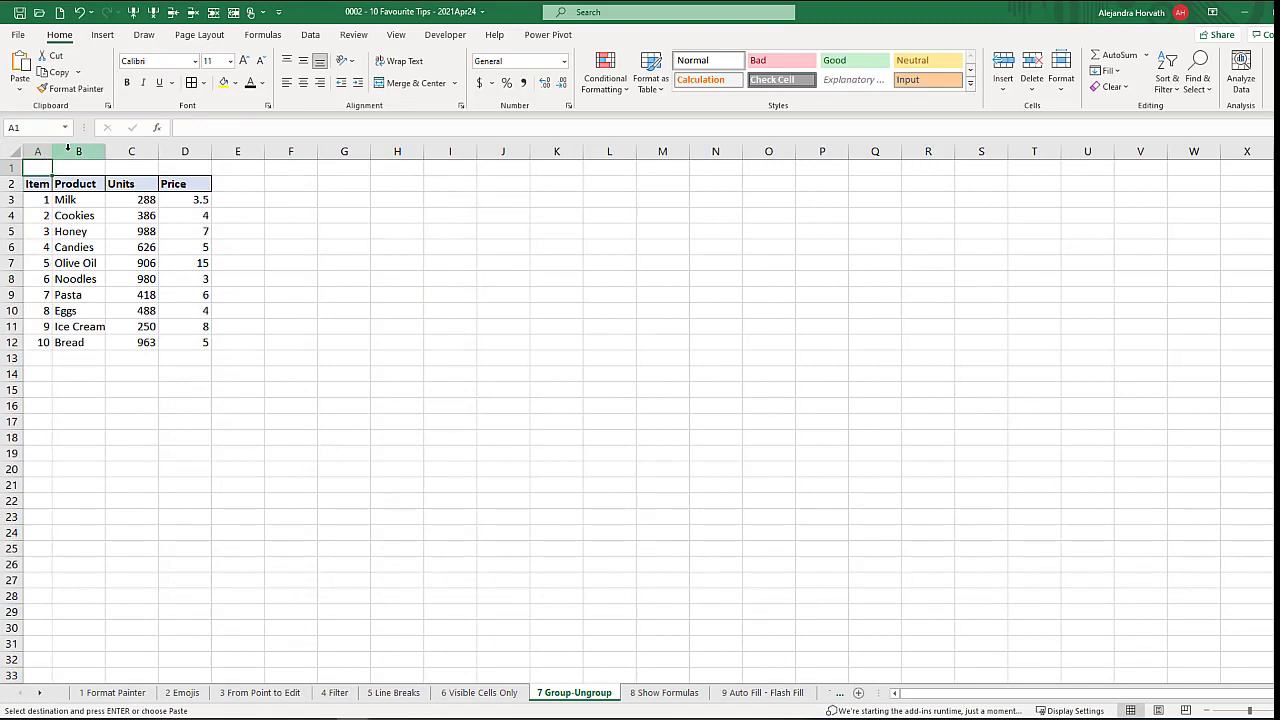
left_click_drag(67, 147, 165, 160)
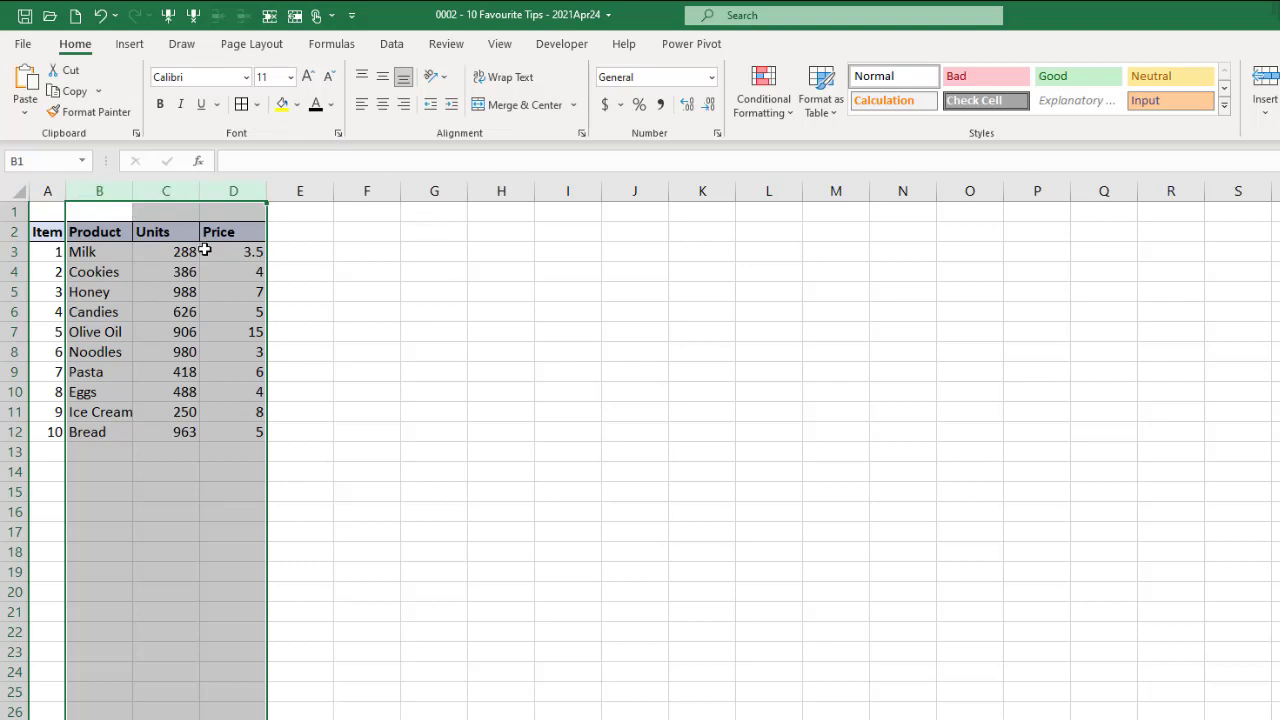
key("shift+alt+Right")
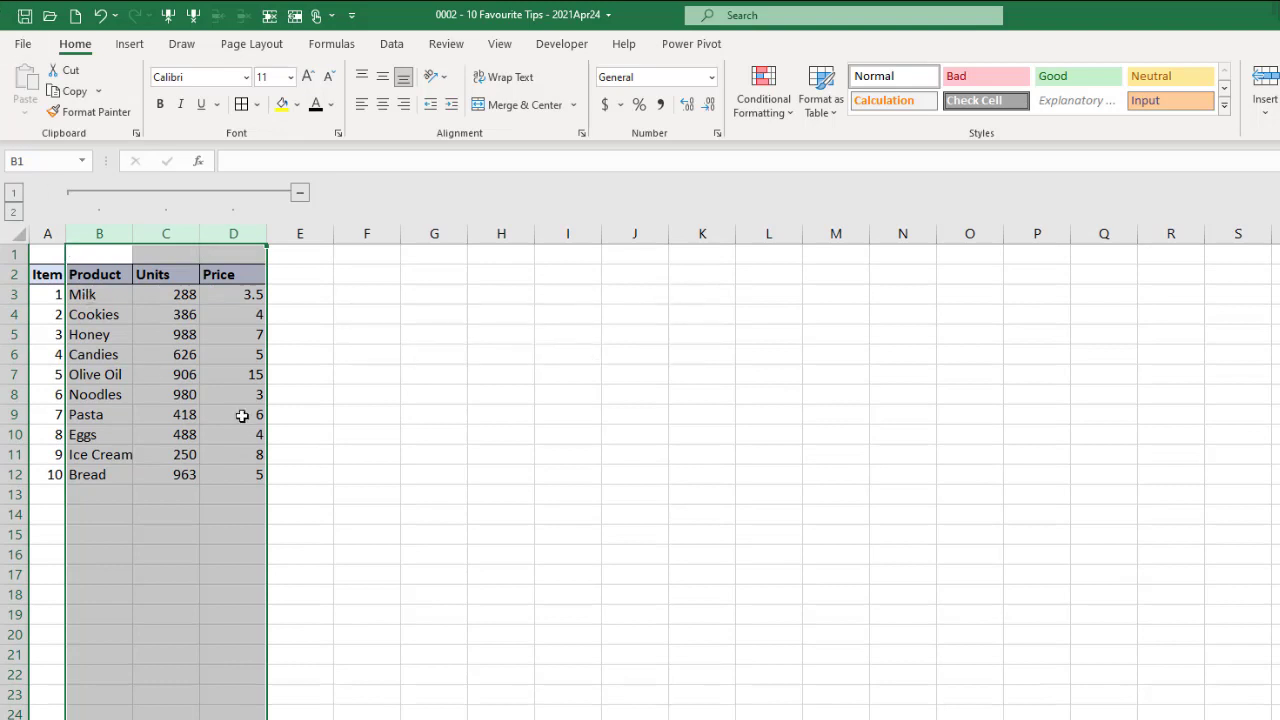
- Collapse the grouped Product, Units and Price columns and expand them again
left_click(212, 291)
left_click(108, 289)
left_click(160, 294)
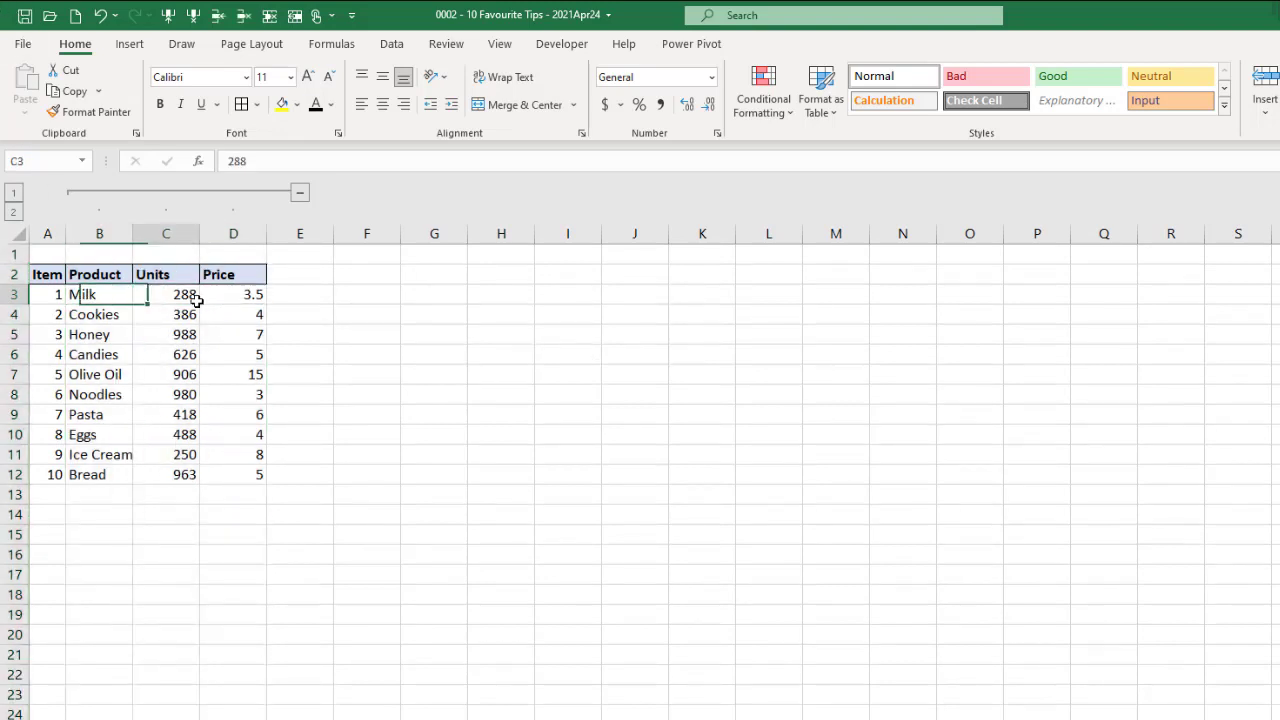
left_click(240, 294)
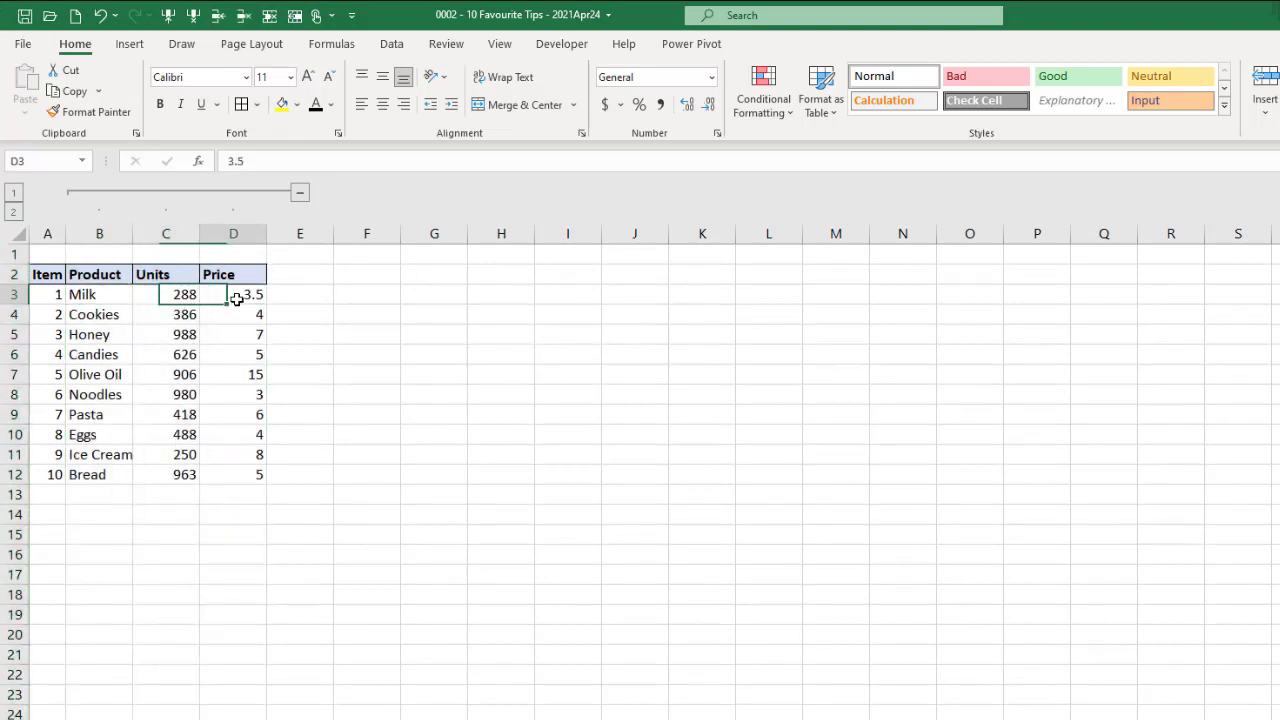
left_click(302, 196)
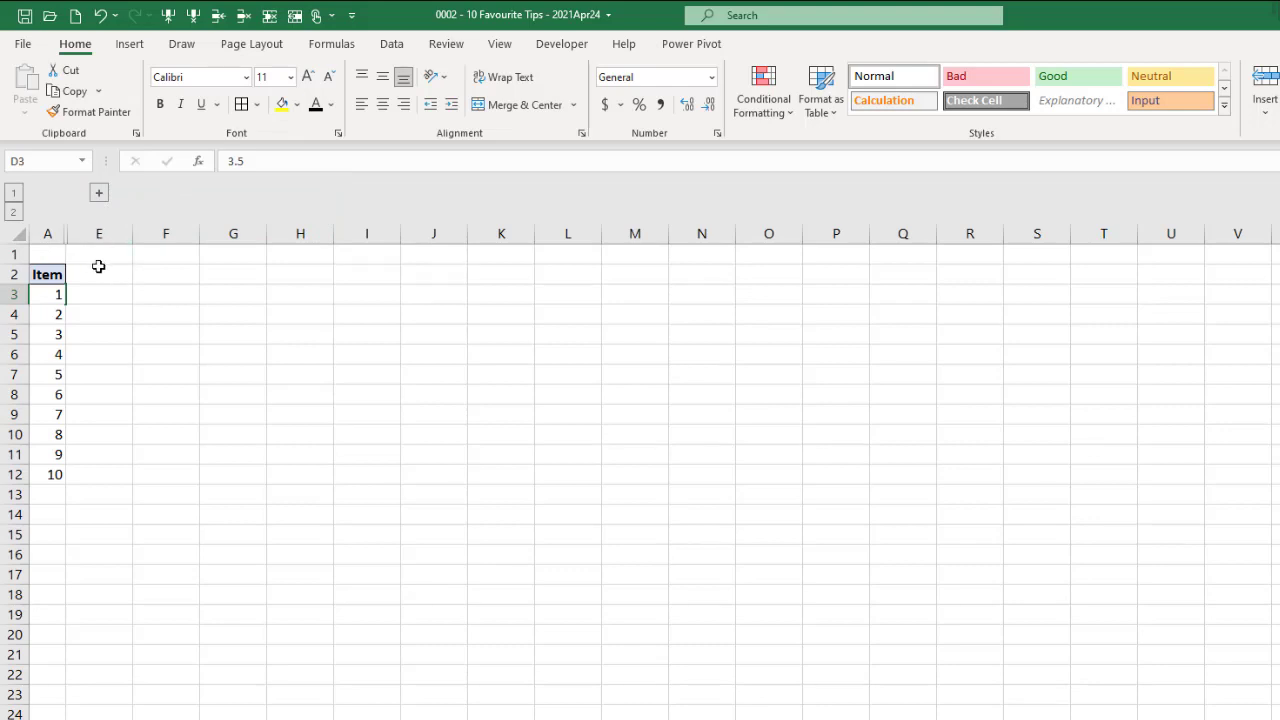
left_click(99, 195)
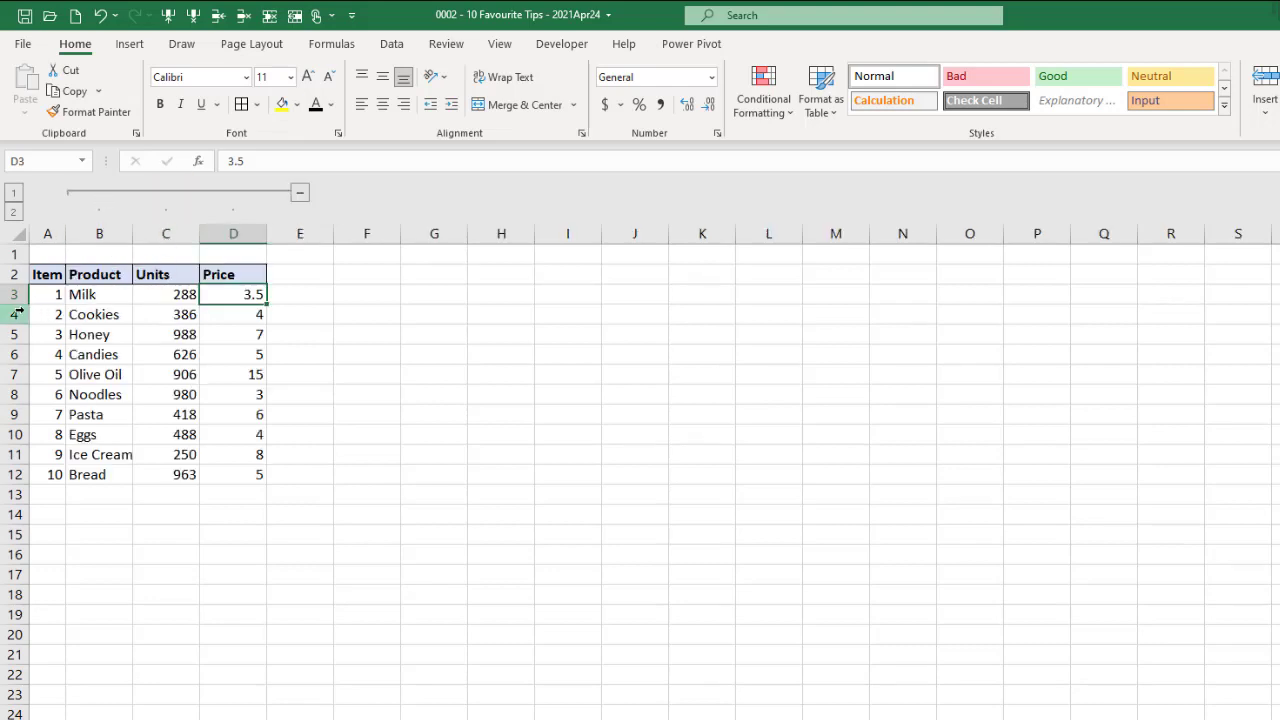
- Group rows 3 to 12 of the product list, and collapse and re-expand the row group
left_click_drag(15, 314, 9, 471)
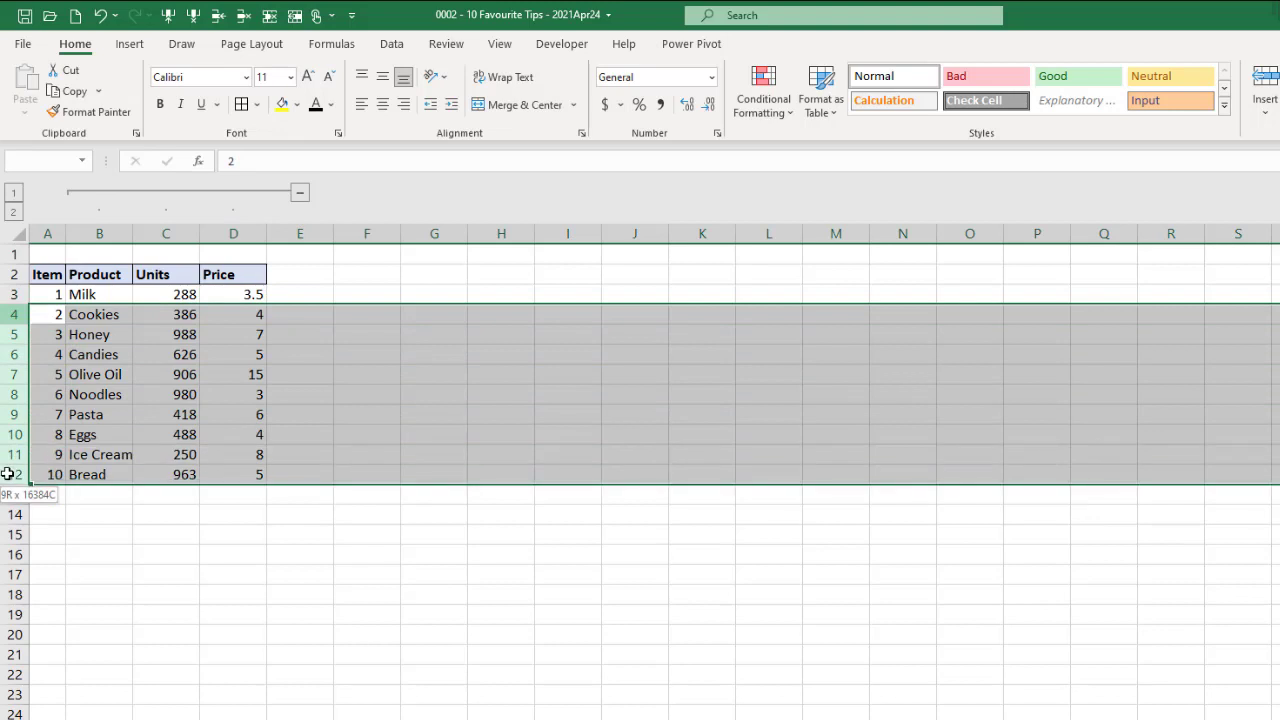
left_click(10, 294)
left_click_drag(10, 294, 8, 474)
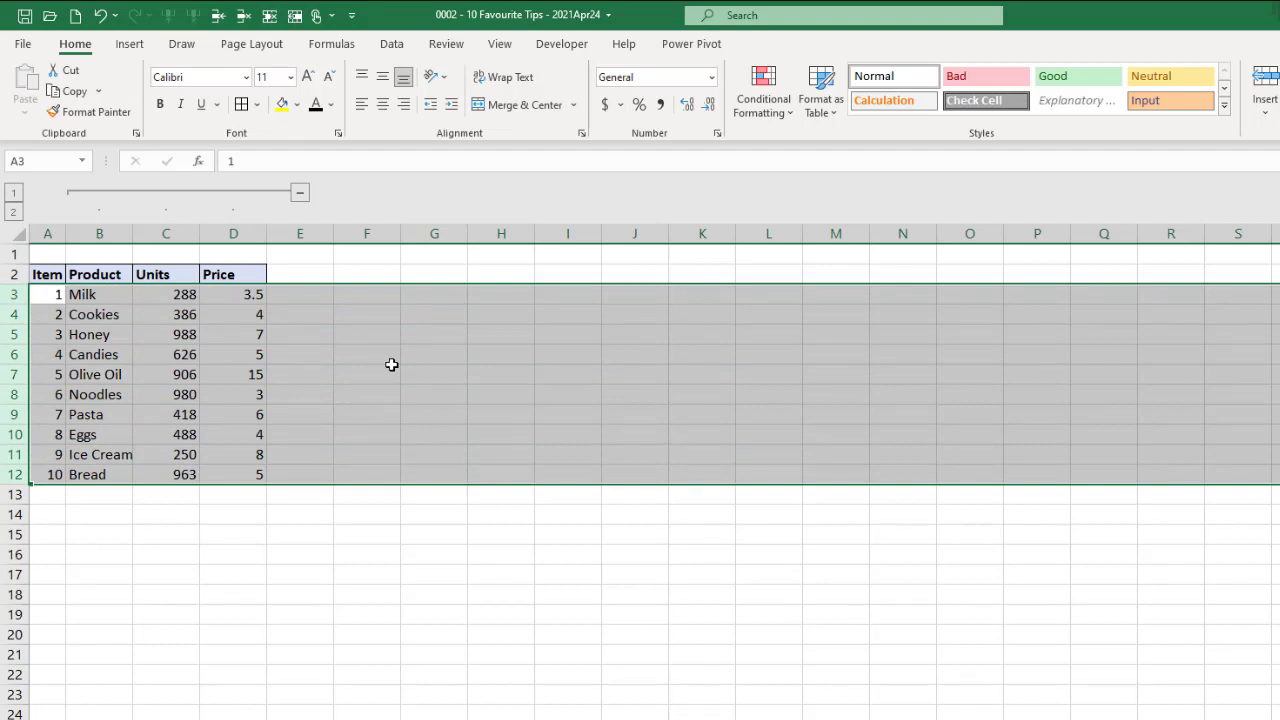
key("shift+alt+Right")
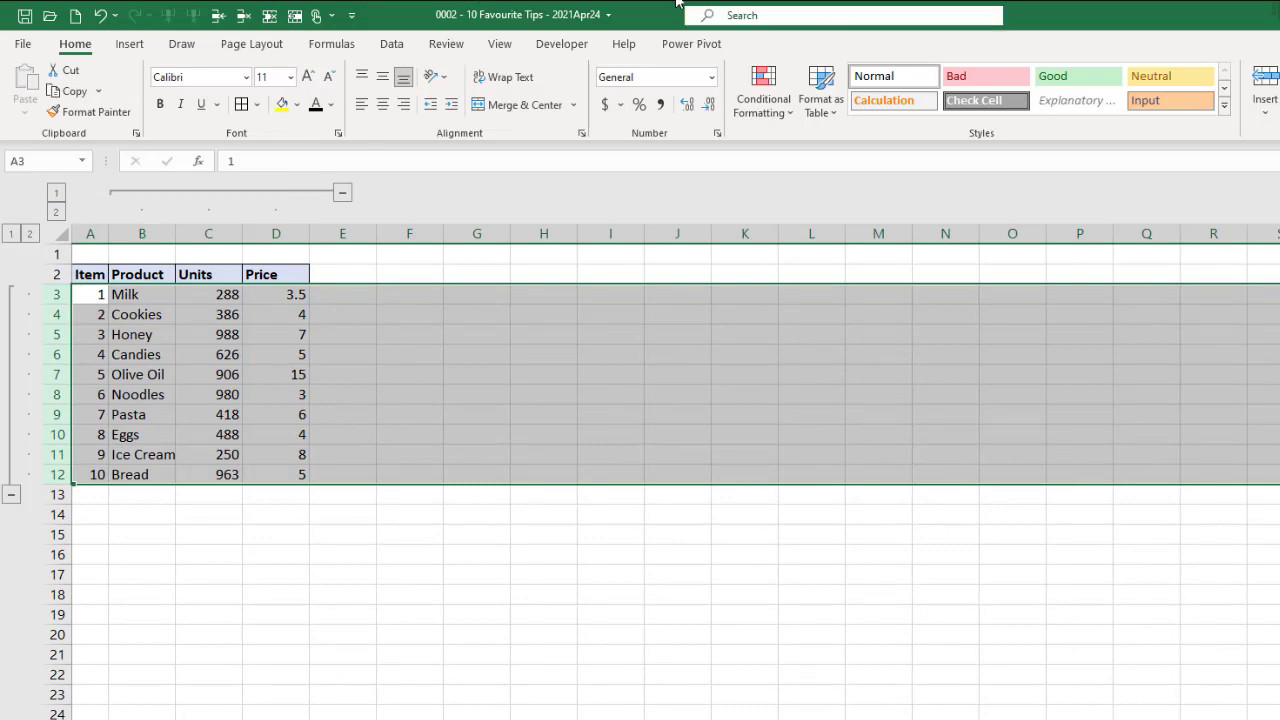
left_click(10, 494)
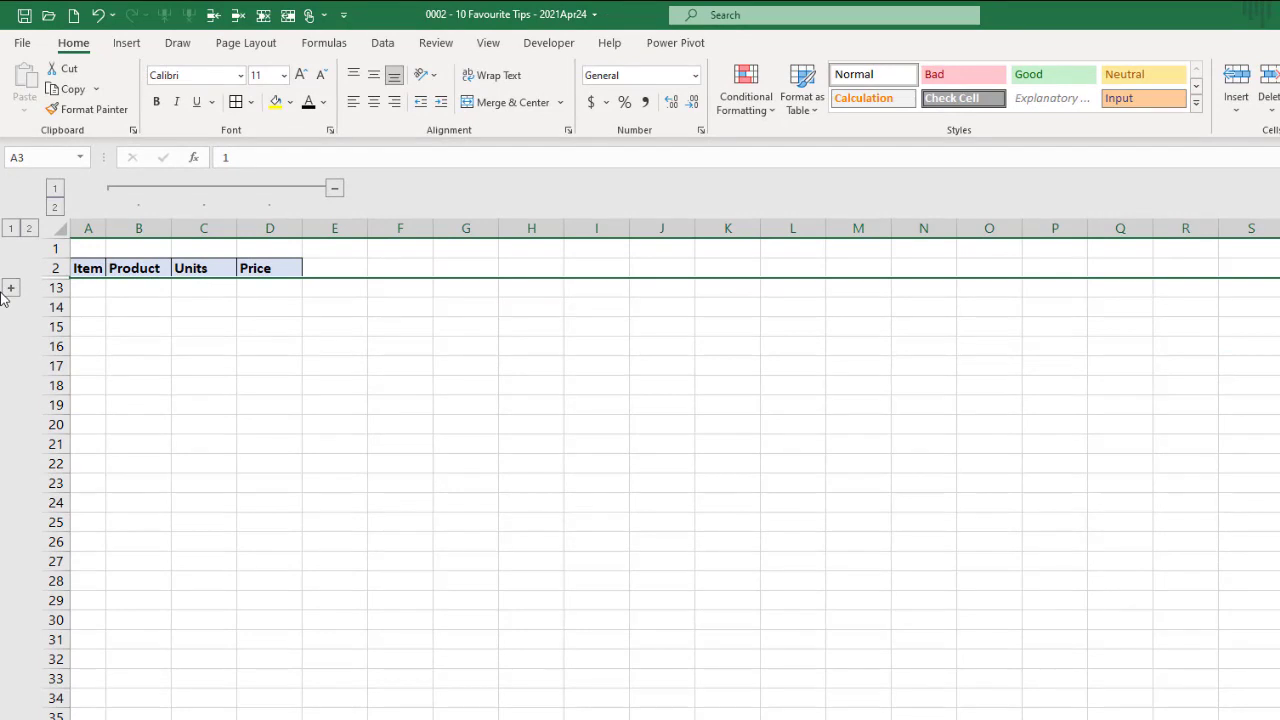
left_click(10, 291)
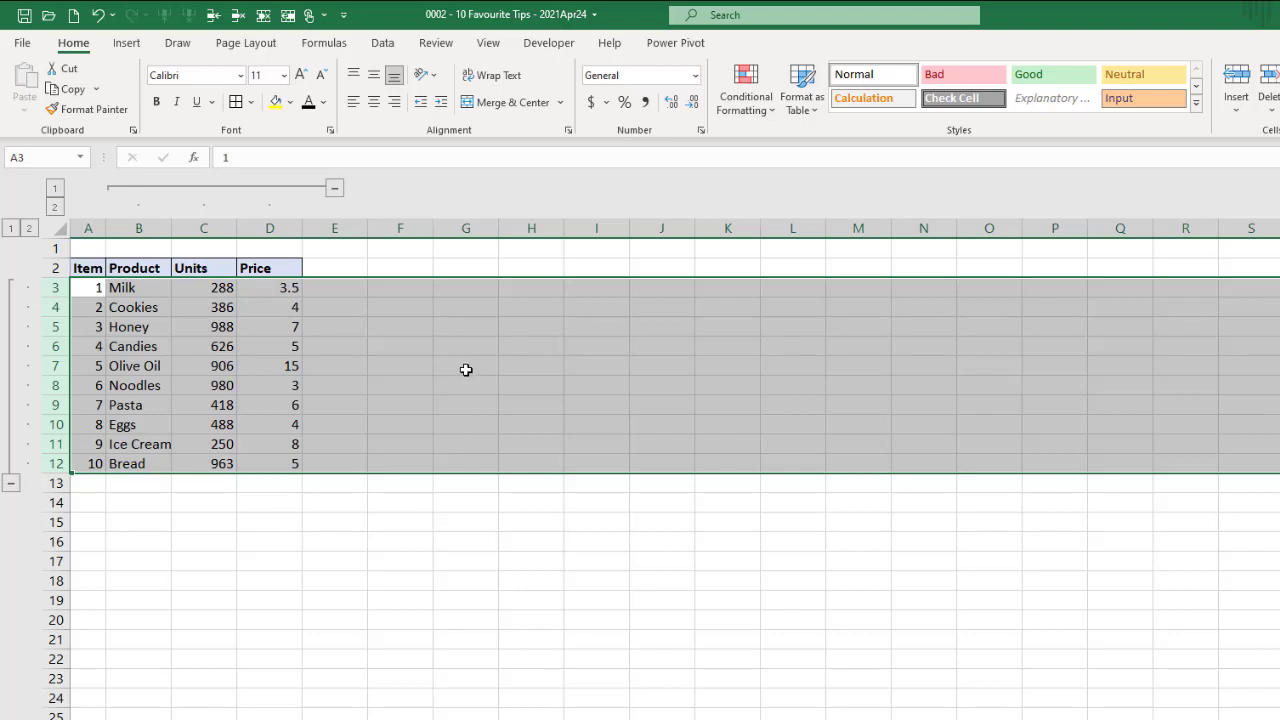
- Ungroup rows 3 to 12 and columns B to D
key("shift+alt+Left")
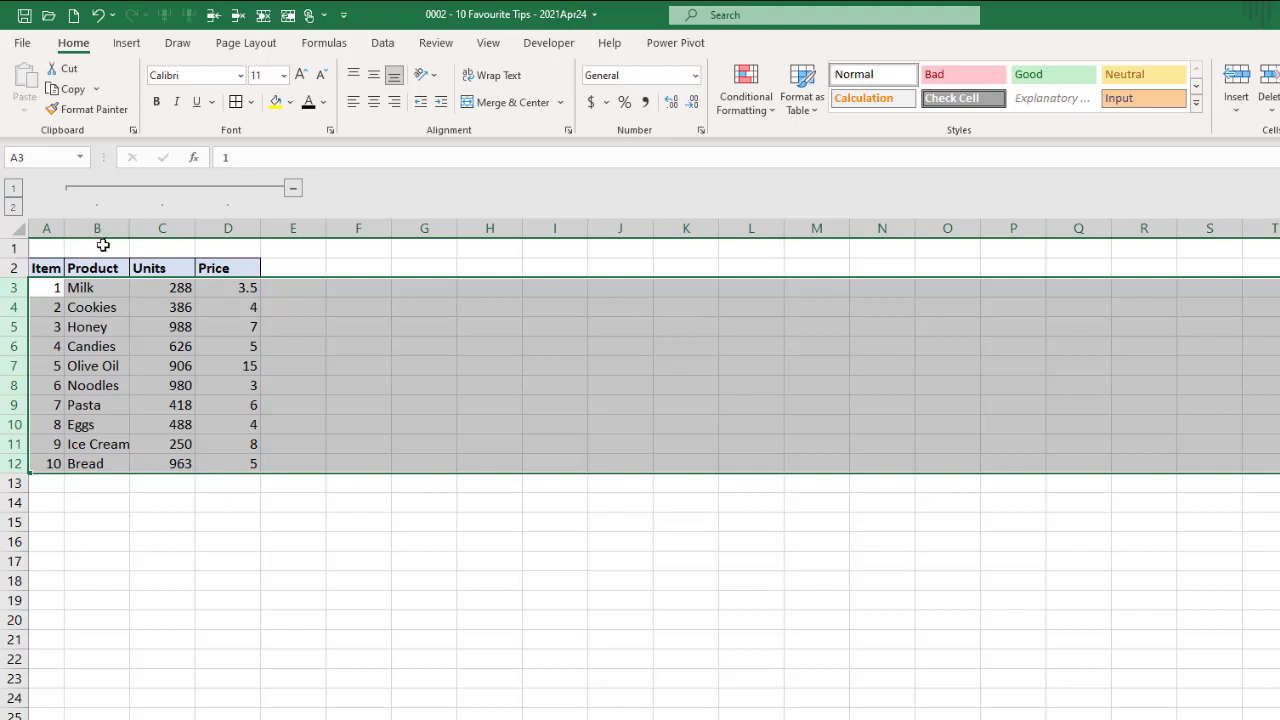
left_click(103, 286)
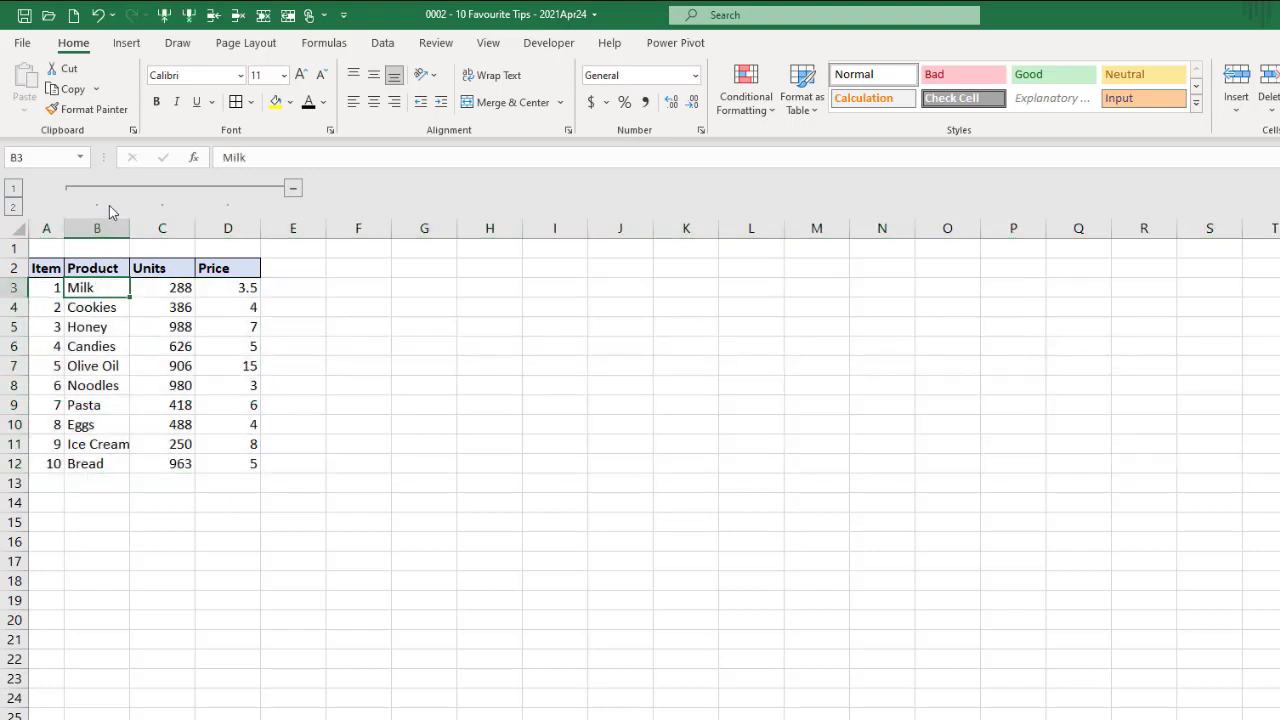
left_click_drag(100, 222, 216, 402)
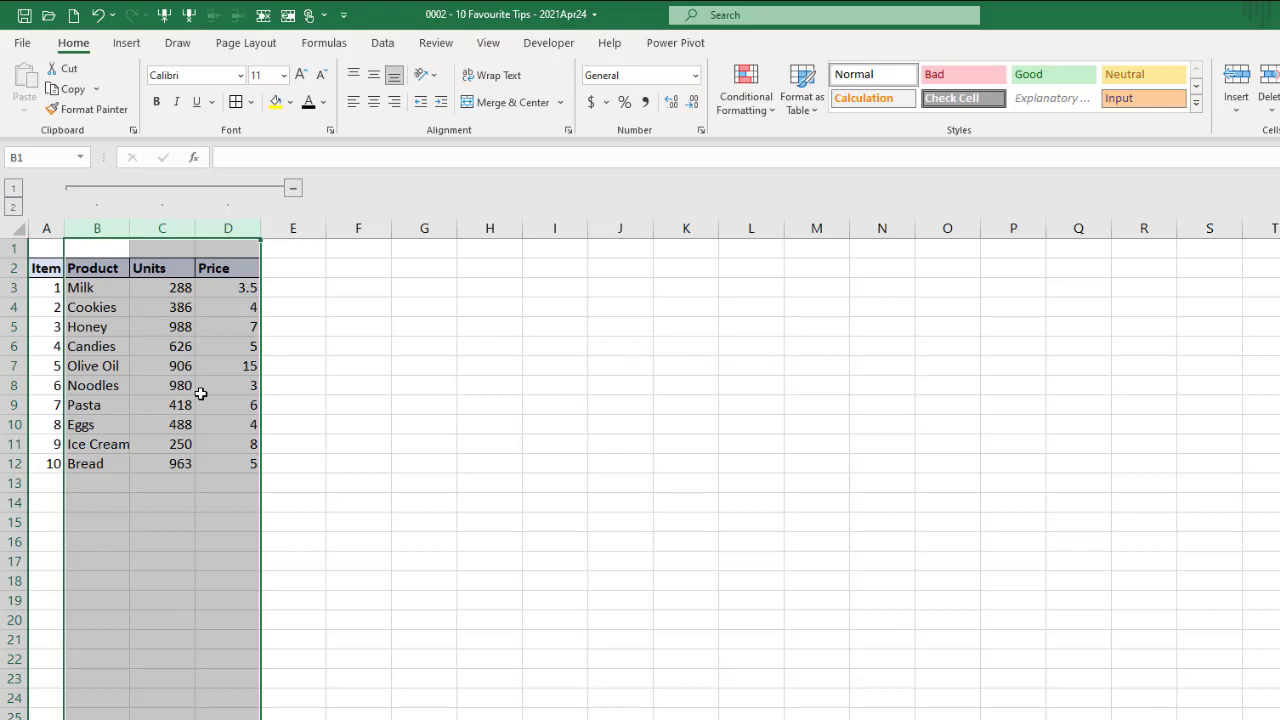
key("shift+alt+Left")
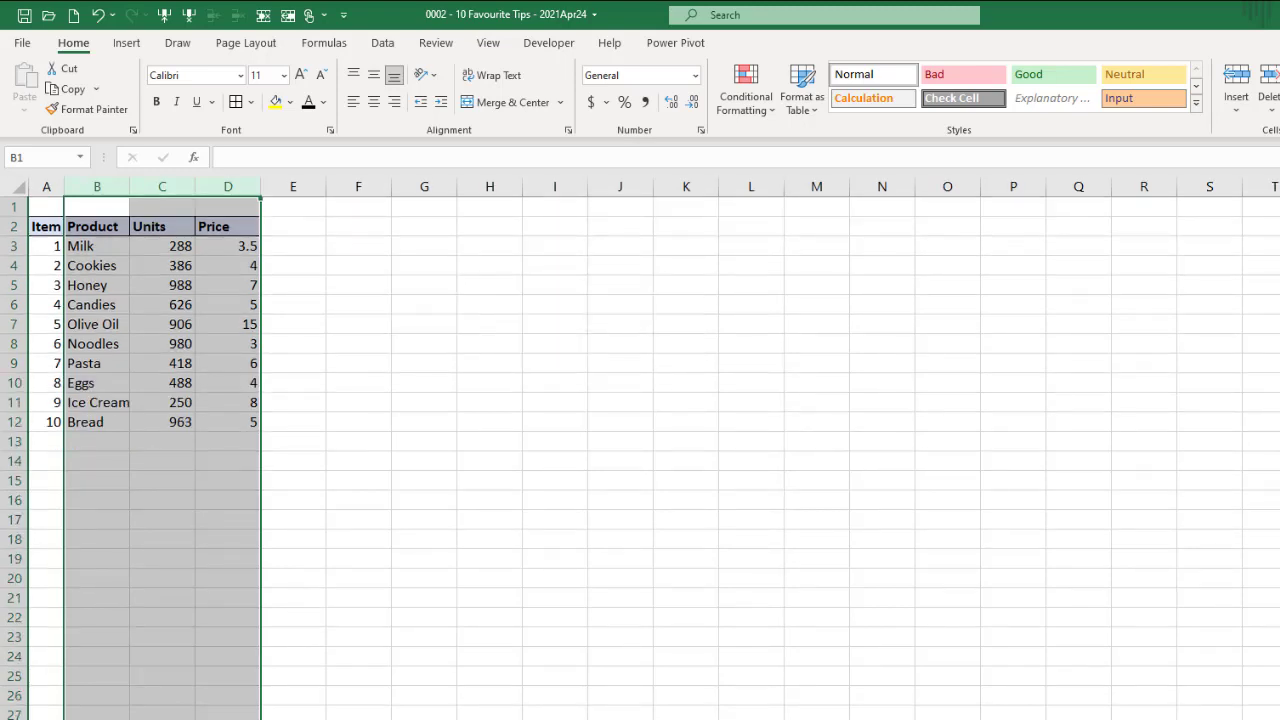
- Select columns B to D and group them again using the Group command for outlines
left_click(54, 205)
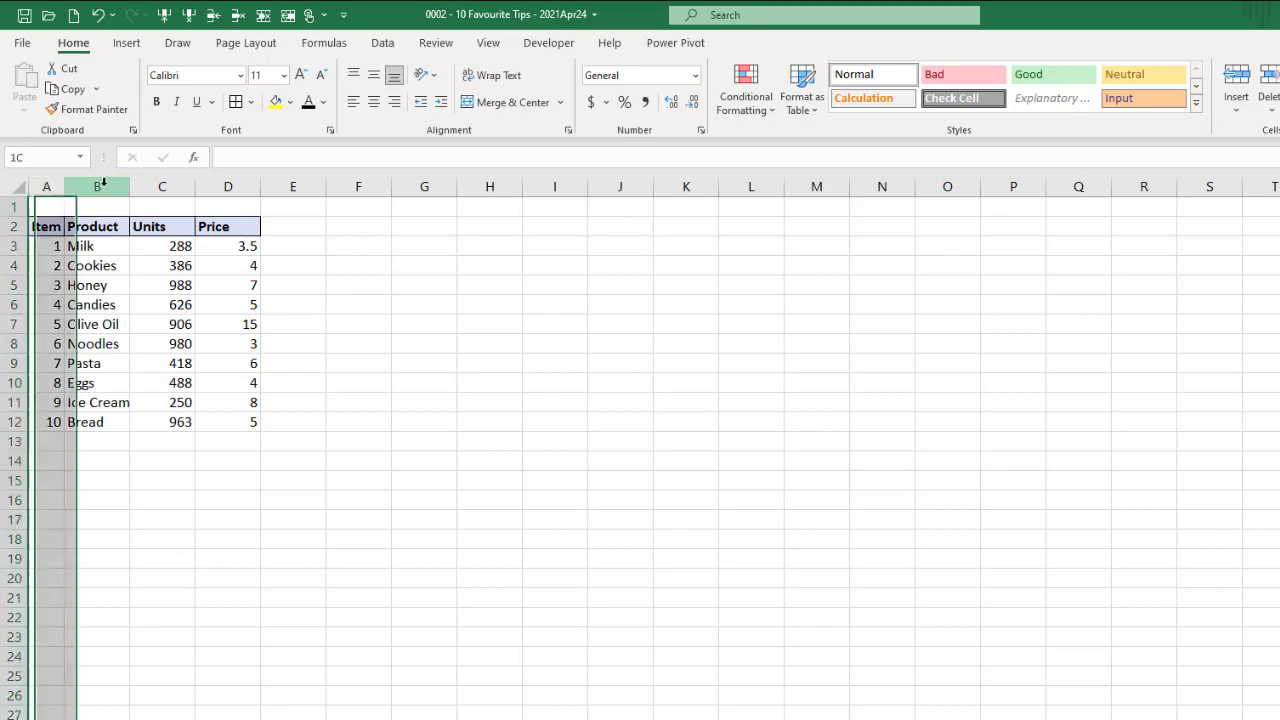
mouse_move(103, 185)
left_mouse_down()
mouse_move(266, 220)
mouse_move(257, 214)
left_mouse_up()
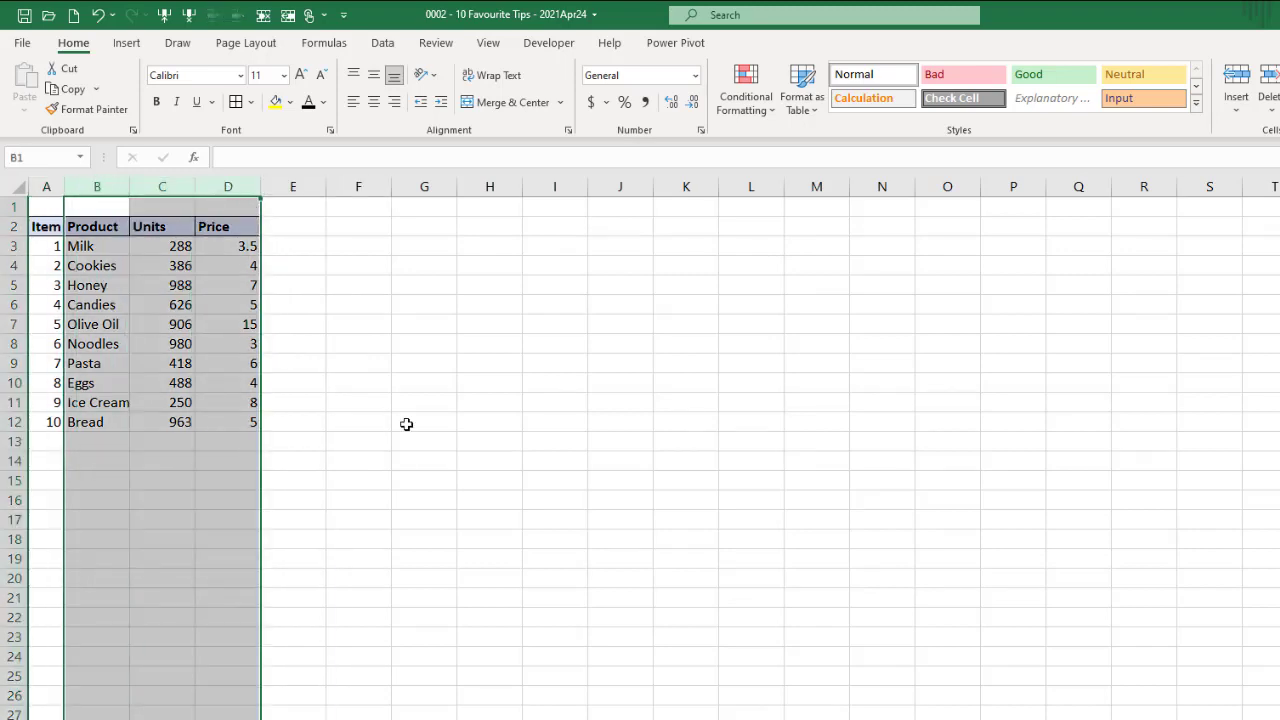
left_click(382, 42)
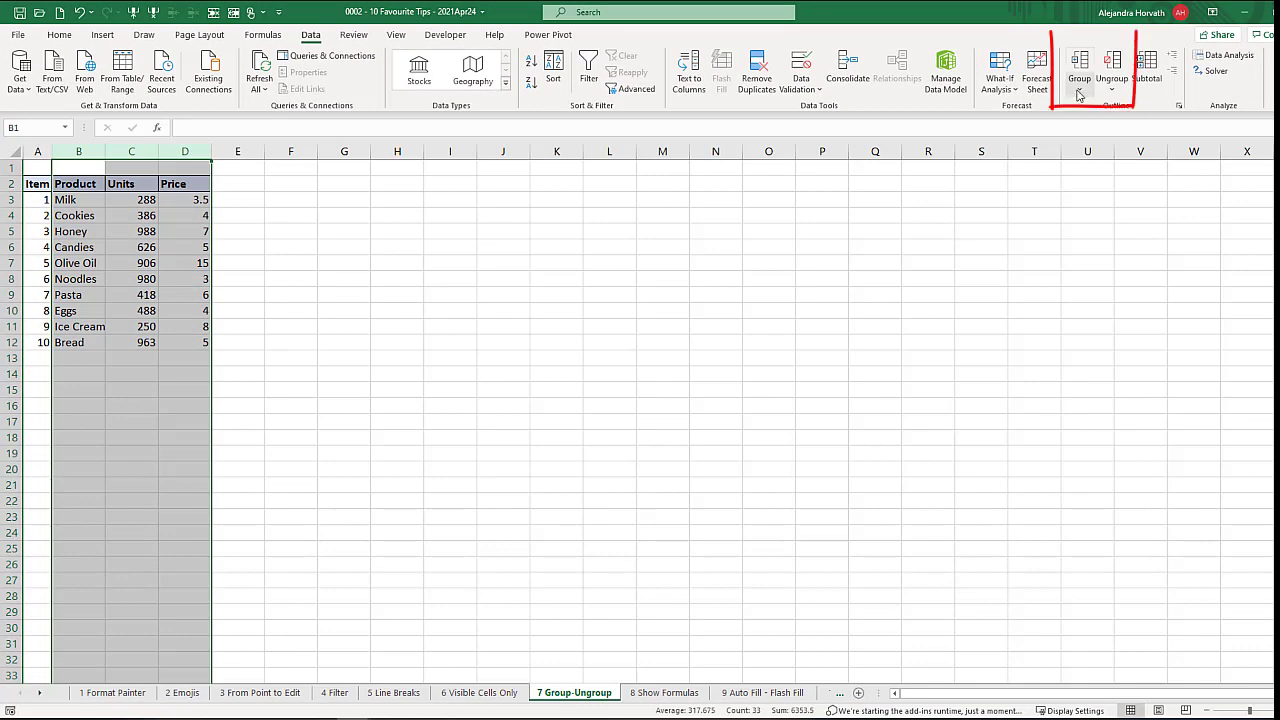
left_click(1079, 94)
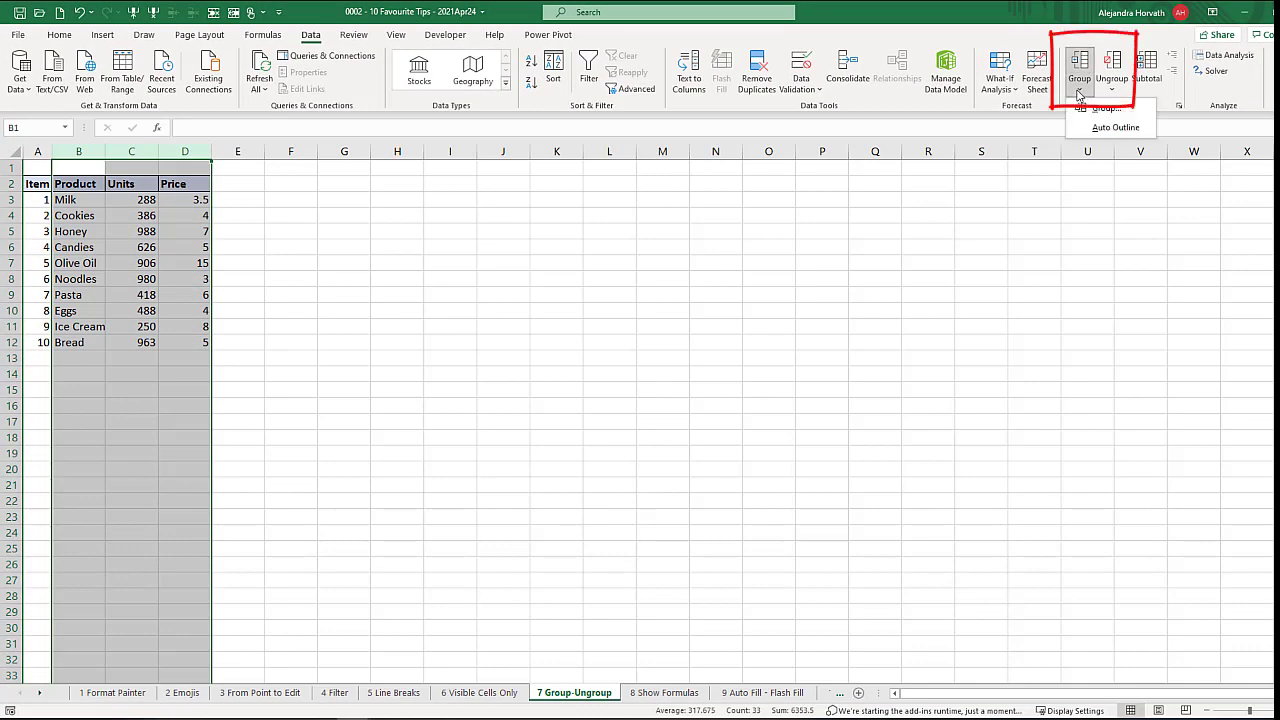
left_click(1112, 95)
left_click(1112, 95)
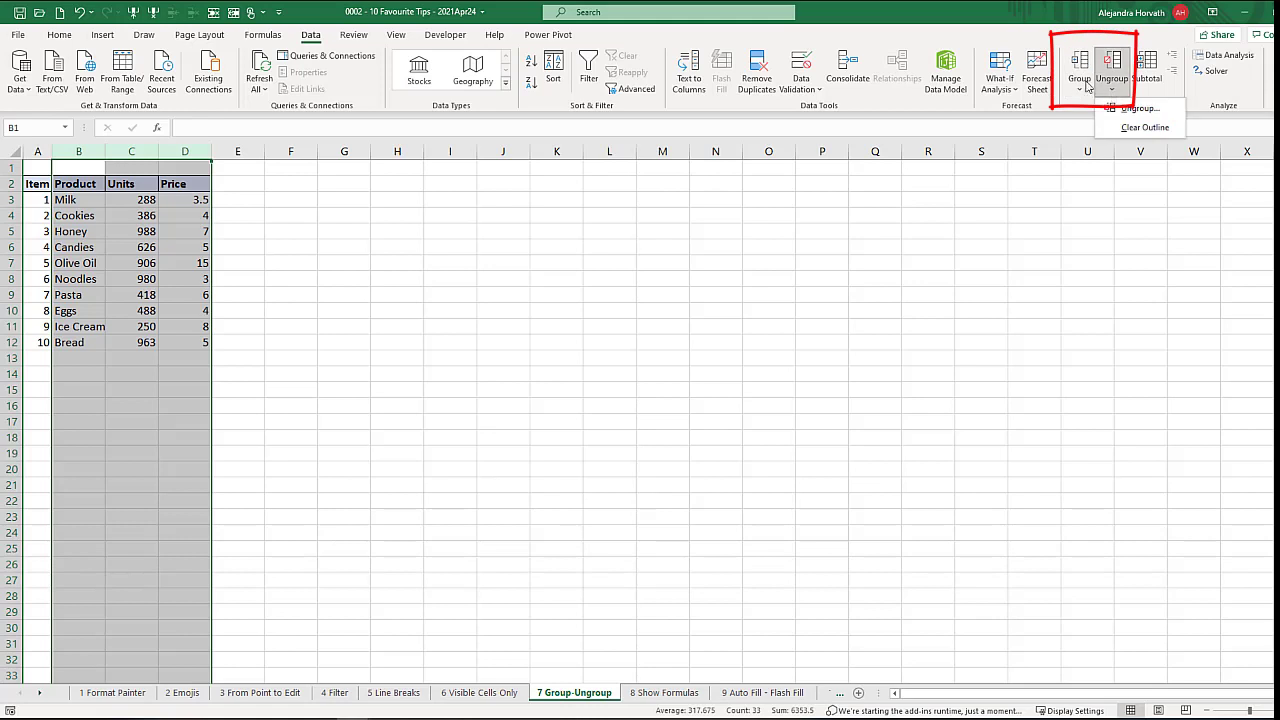
left_click(1079, 90)
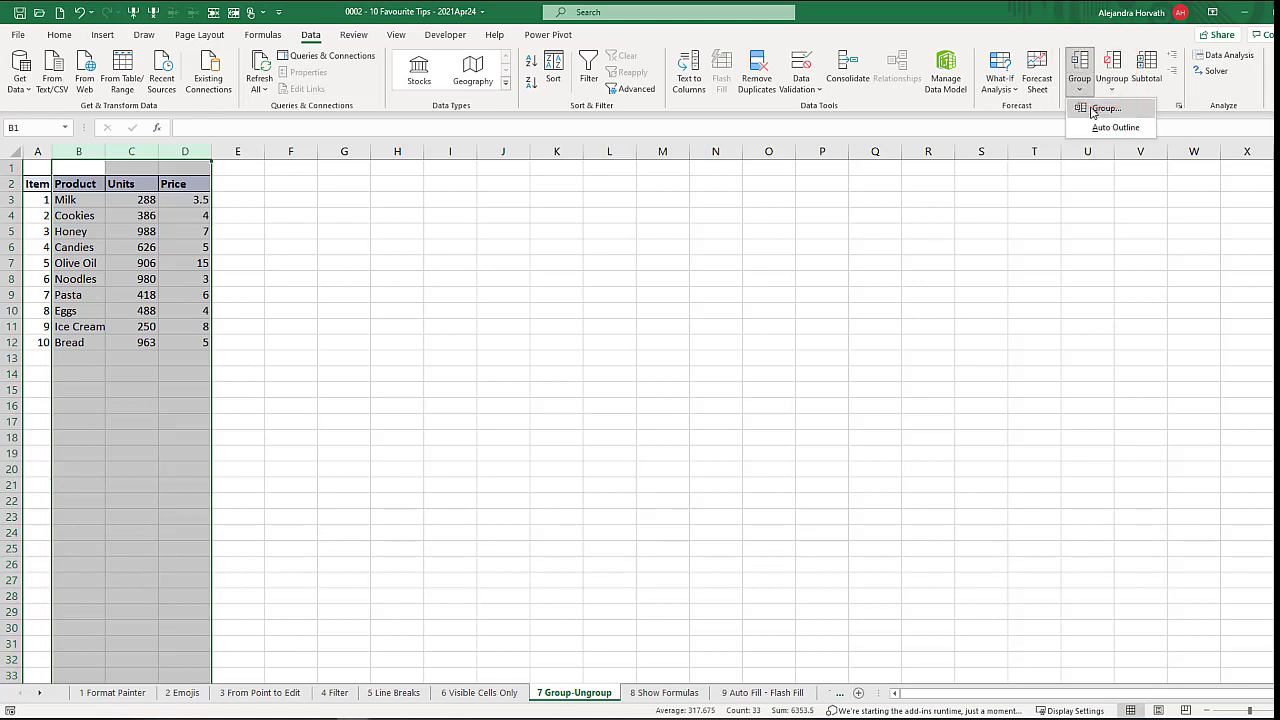
left_click(1094, 109)
- Clear the sheet's outline with Clear Outline and select cell A1
left_click(1112, 95)
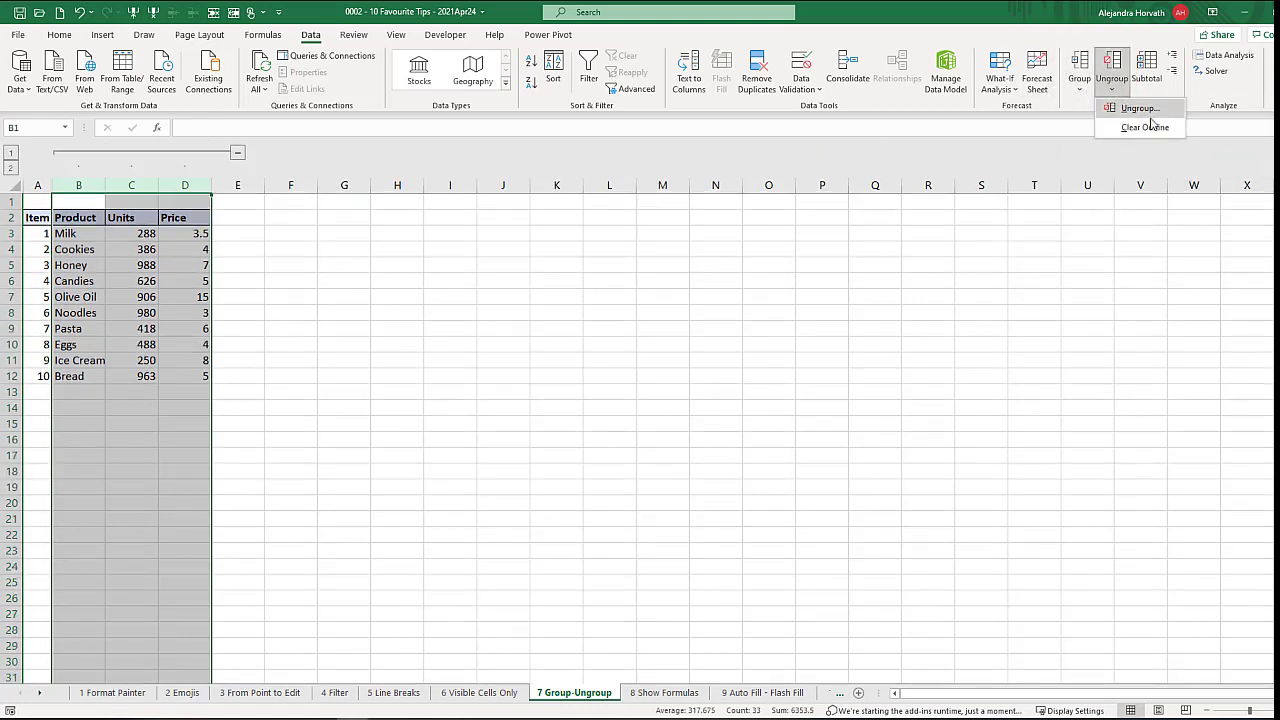
left_click(1125, 126)
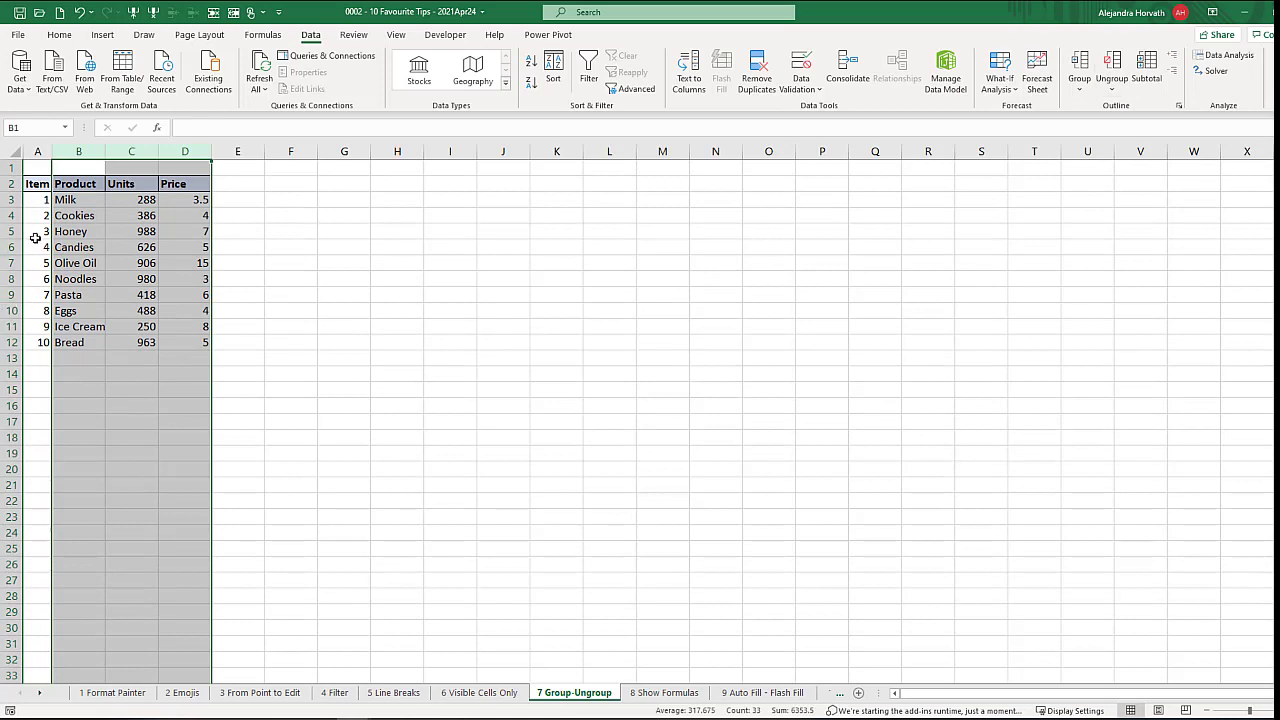
left_click(14, 215)
left_click(32, 195)
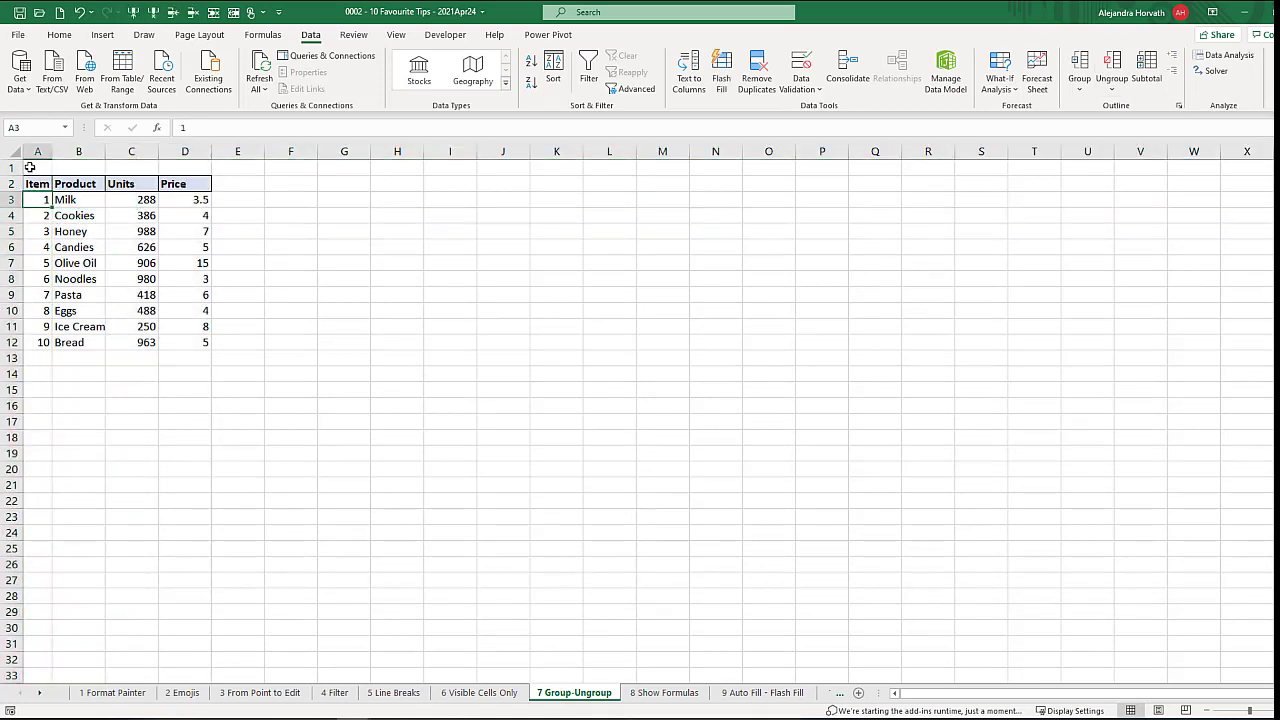
left_click(30, 167)
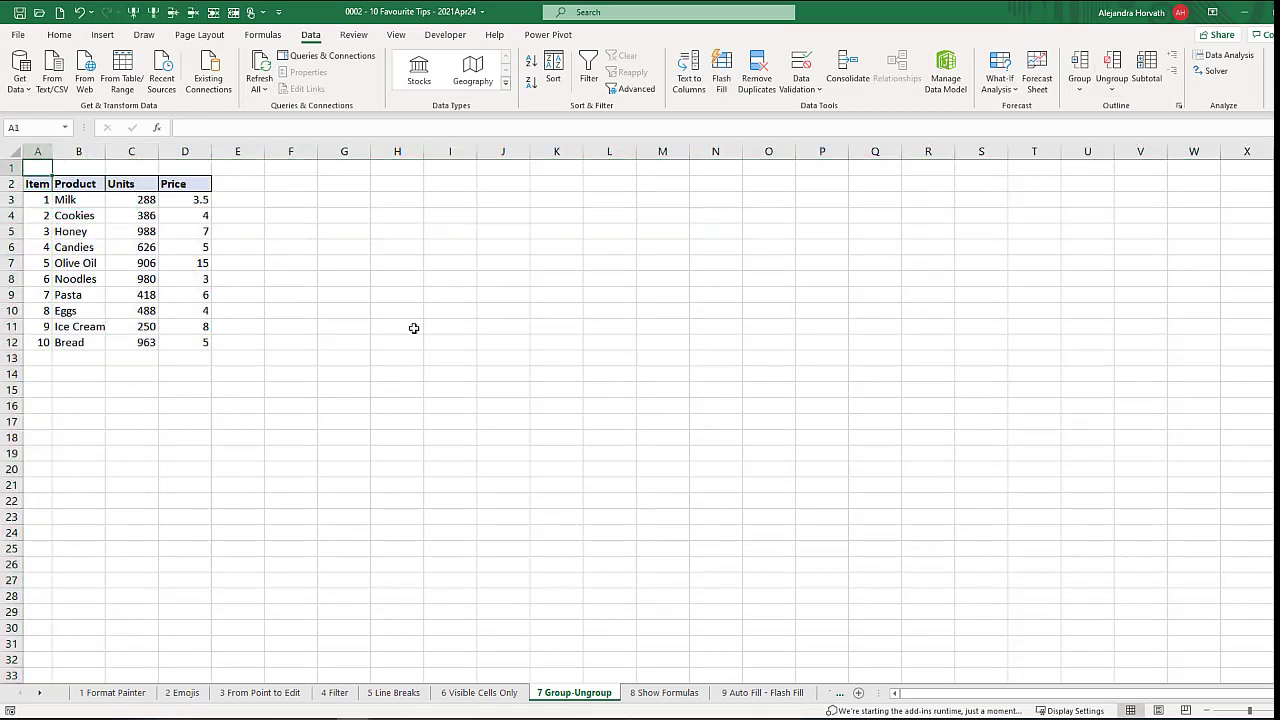
- Switch to the "8 Show Formulas" sheet, display its formulas, and return to displaying values with cell A3 selected
left_click(662, 692)
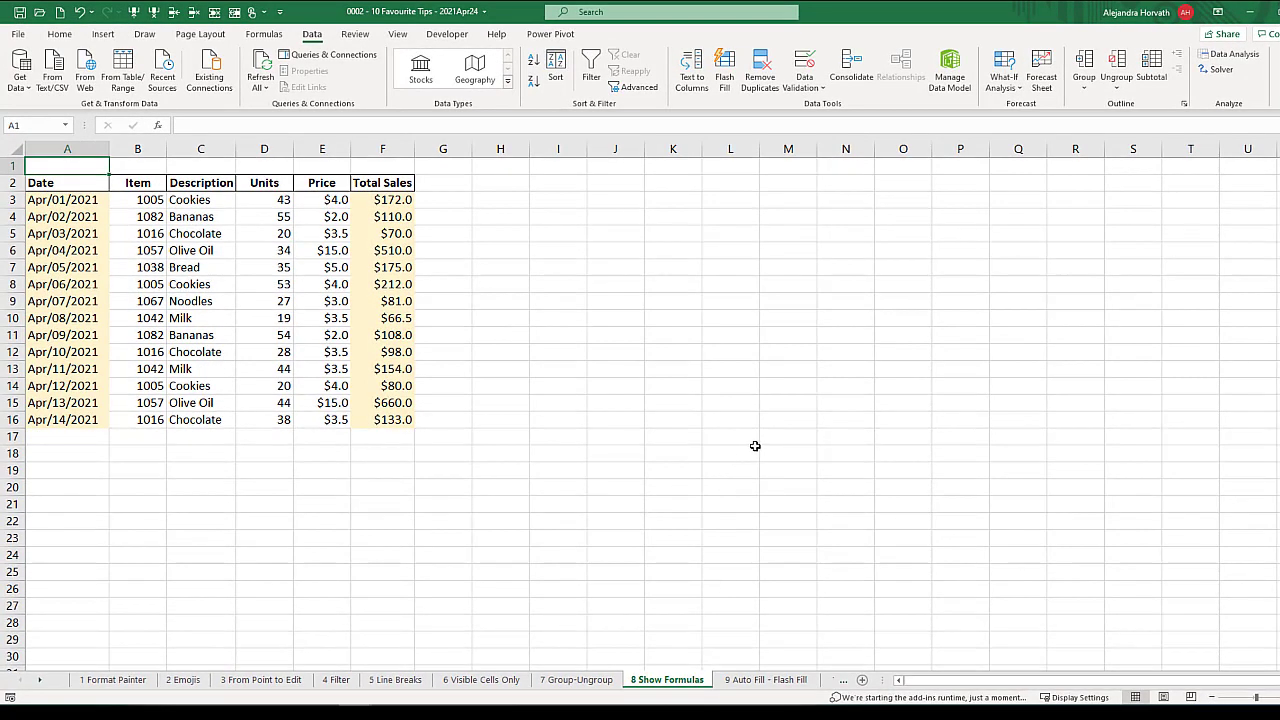
left_click(62, 218)
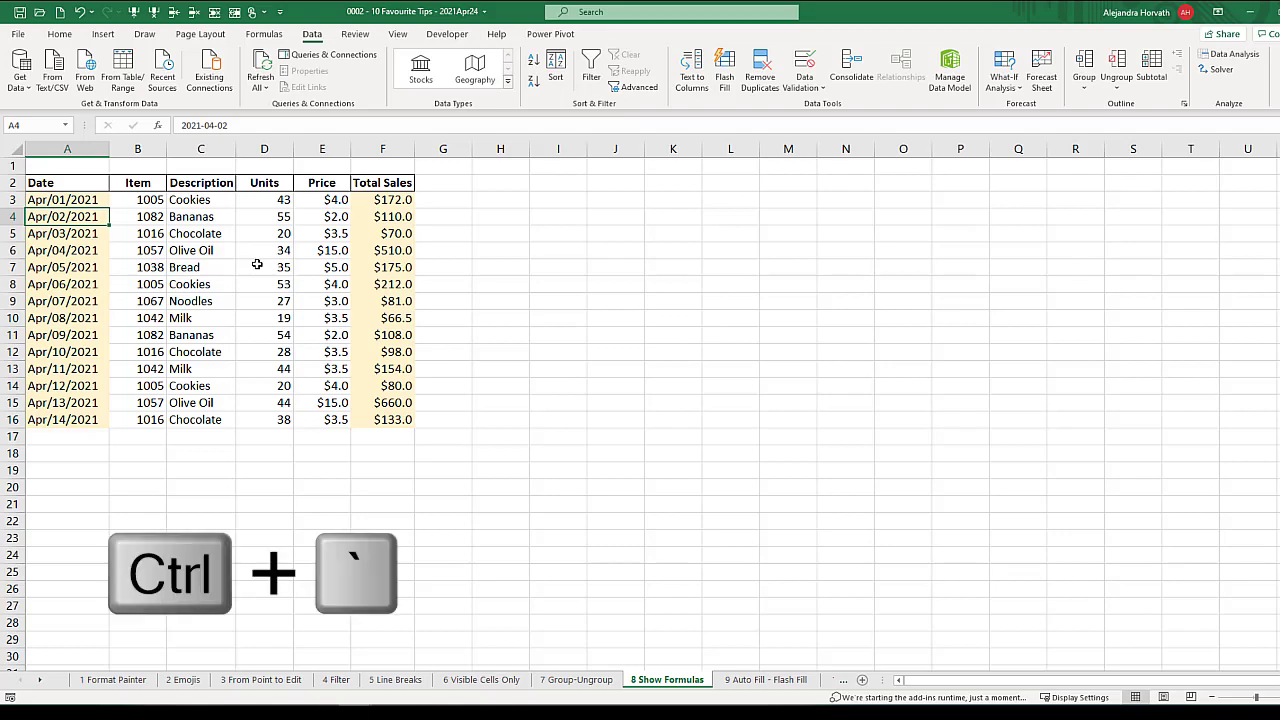
key("ctrl+grave")
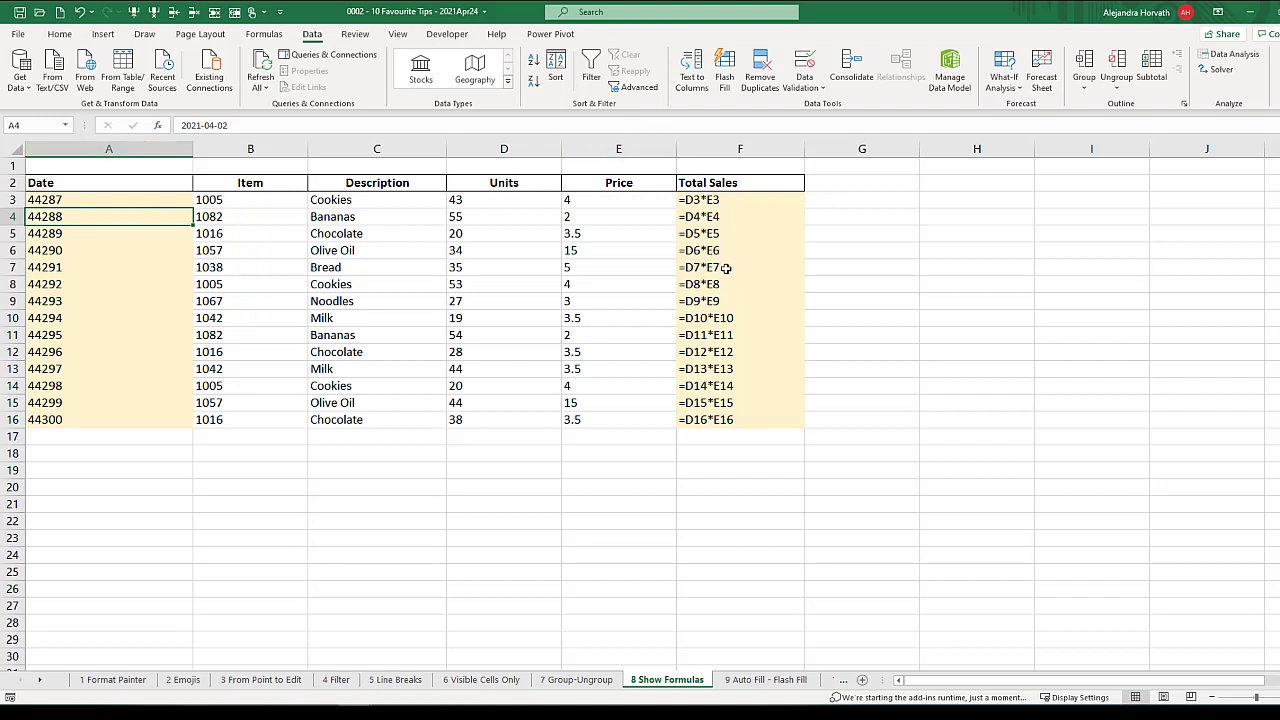
left_click(61, 199)
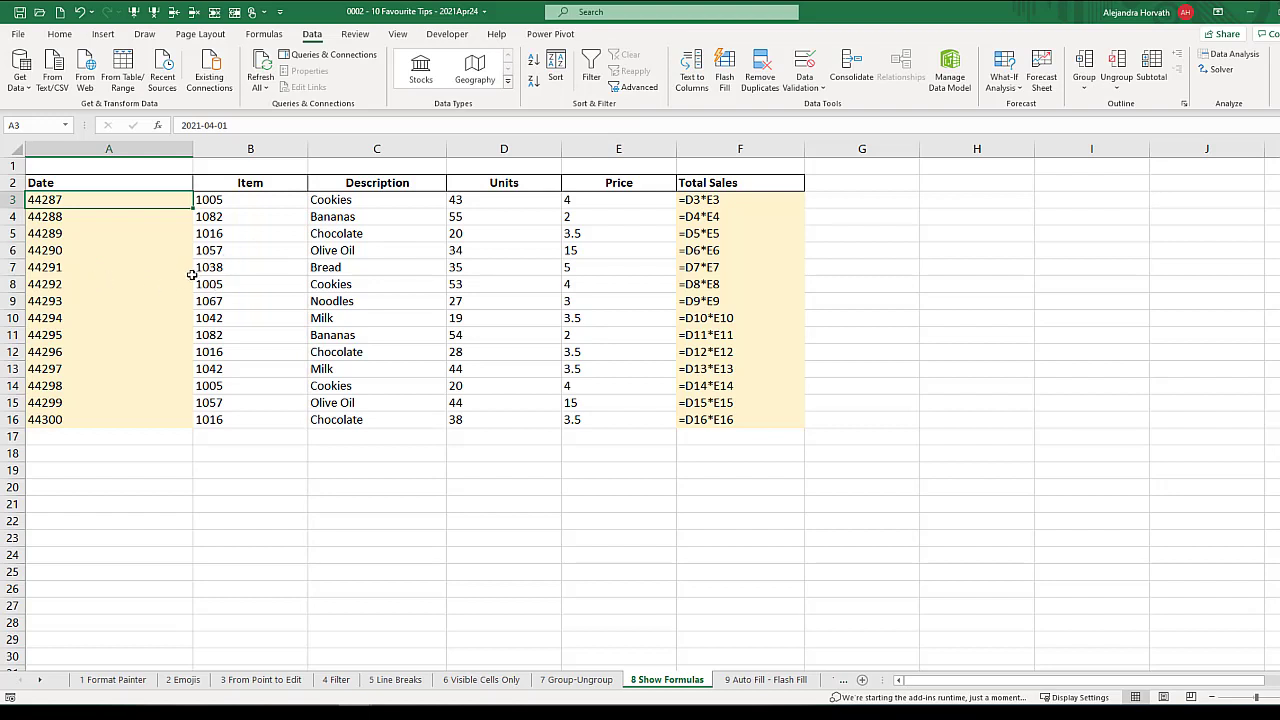
key("ctrl+grave")
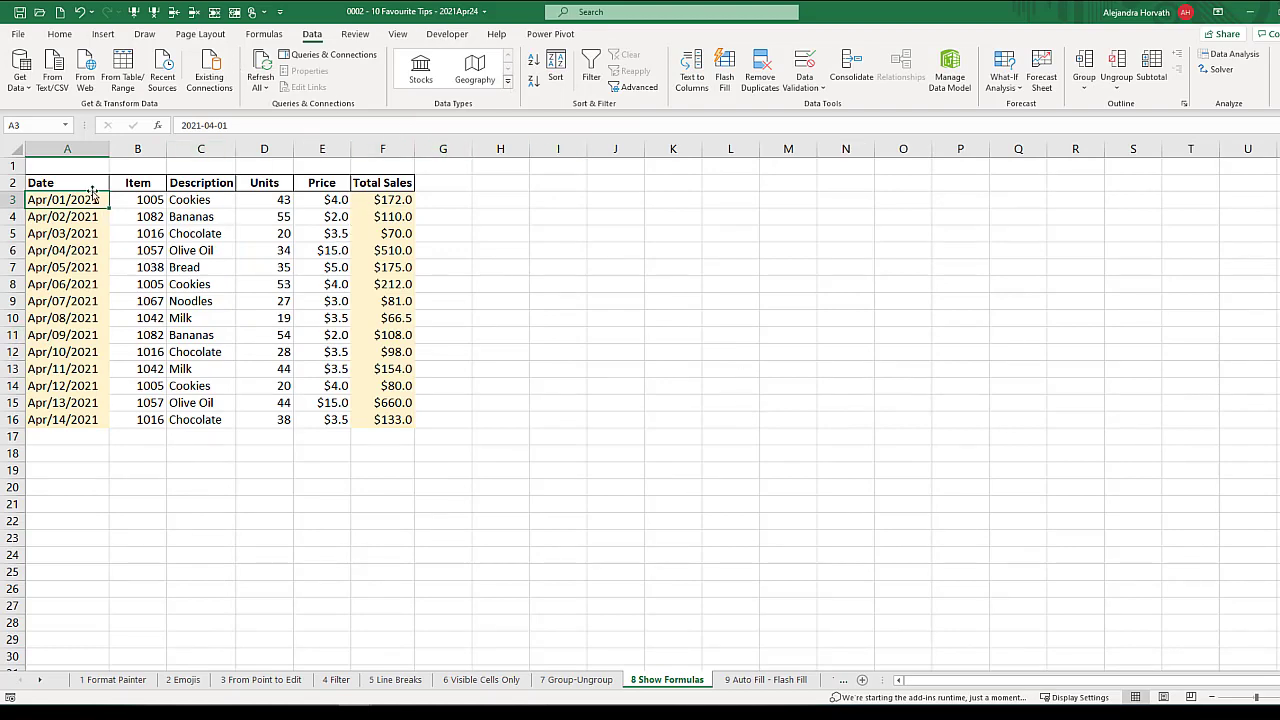
- Display the sheet's formulas using the Show Formulas command, and return to displaying values
left_click(266, 36)
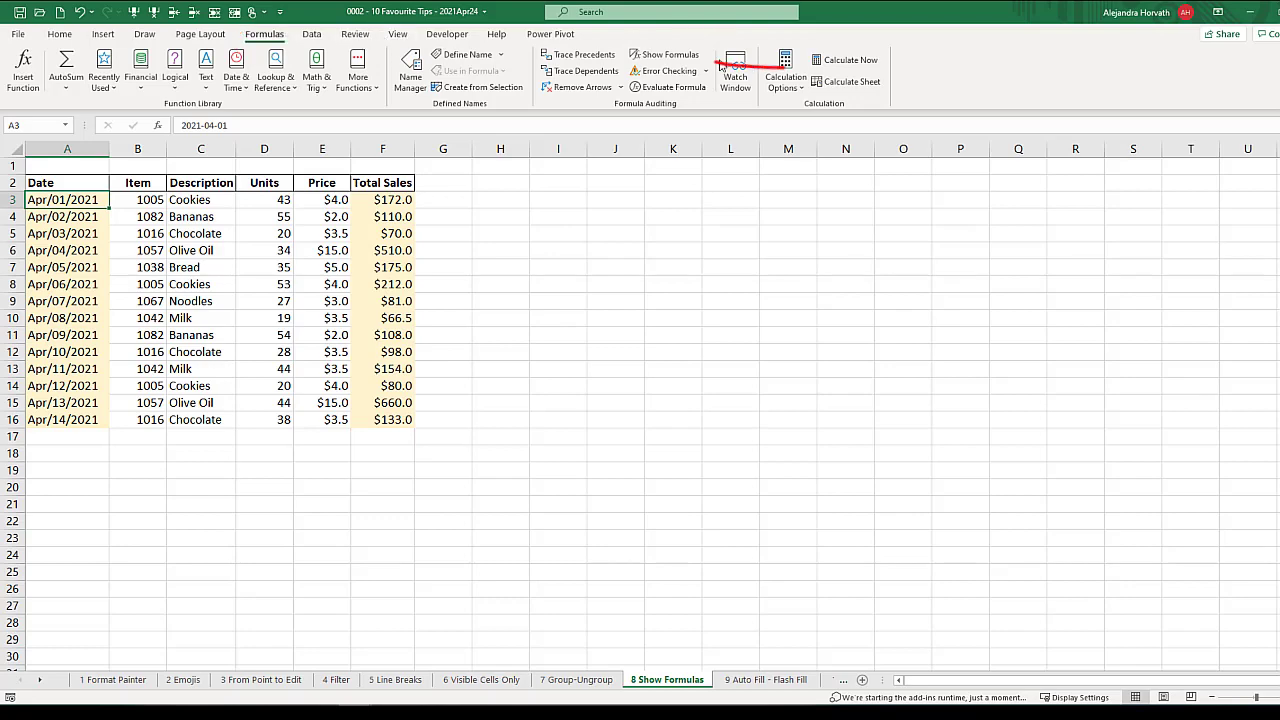
left_click(669, 55)
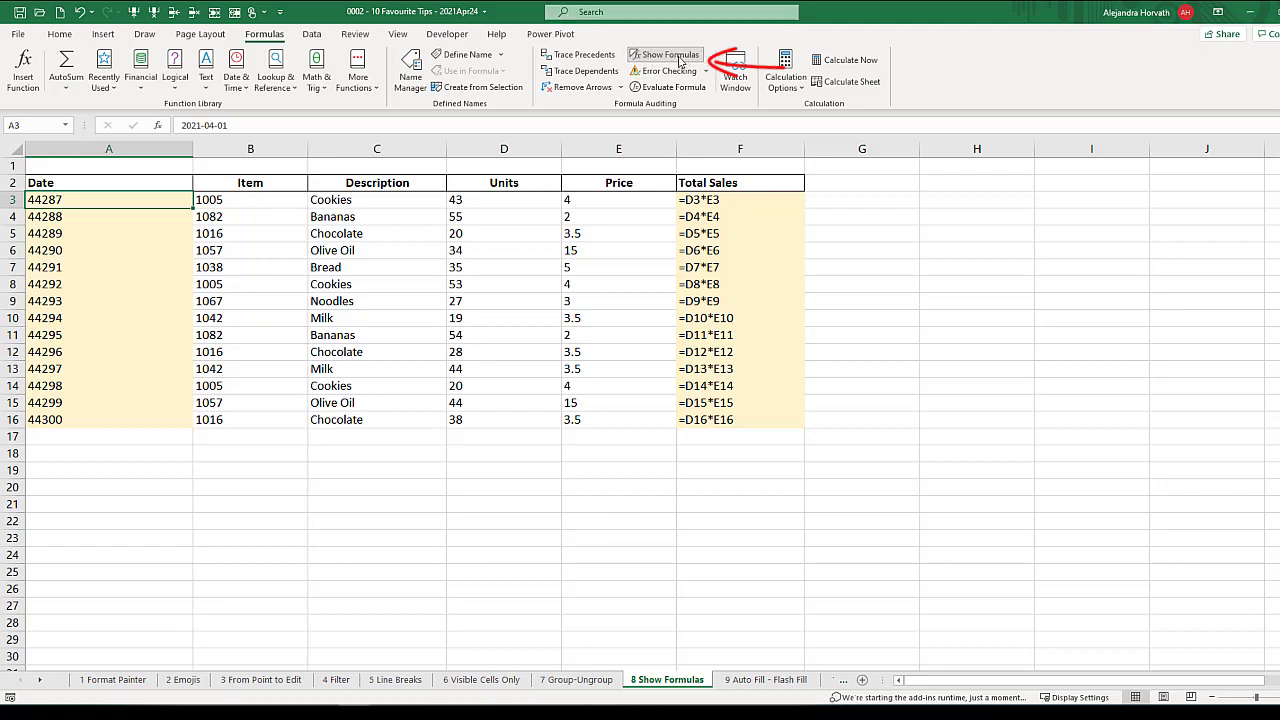
left_click(679, 57)
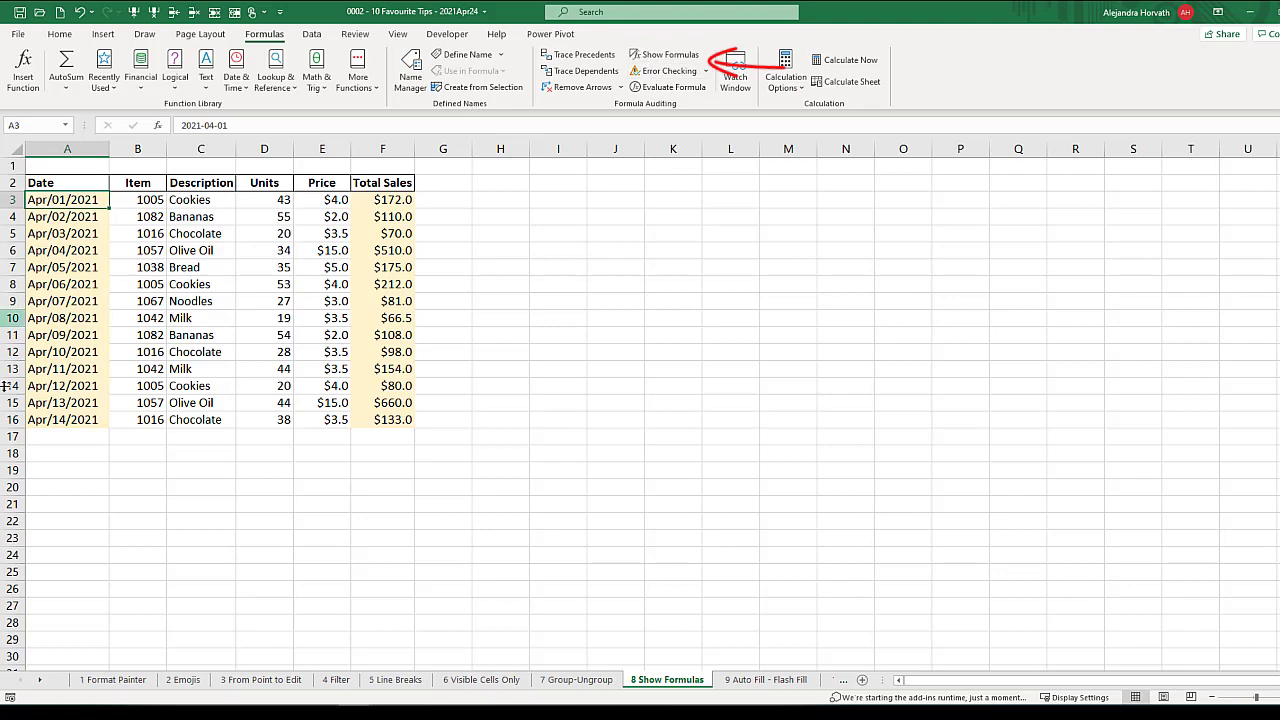
- On the "9 Auto Fill - Flash Fill" sheet, auto fill A2 down to A23 as a series
left_click(752, 680)
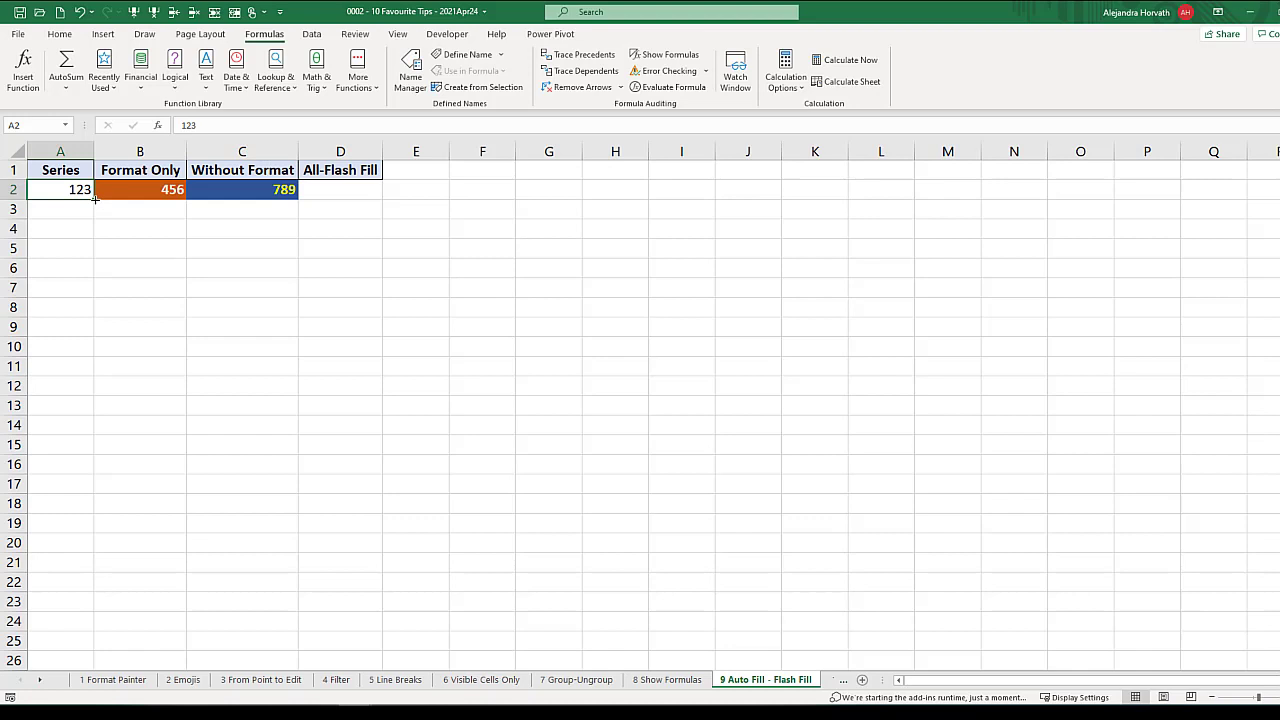
left_click_drag(95, 199, 75, 604)
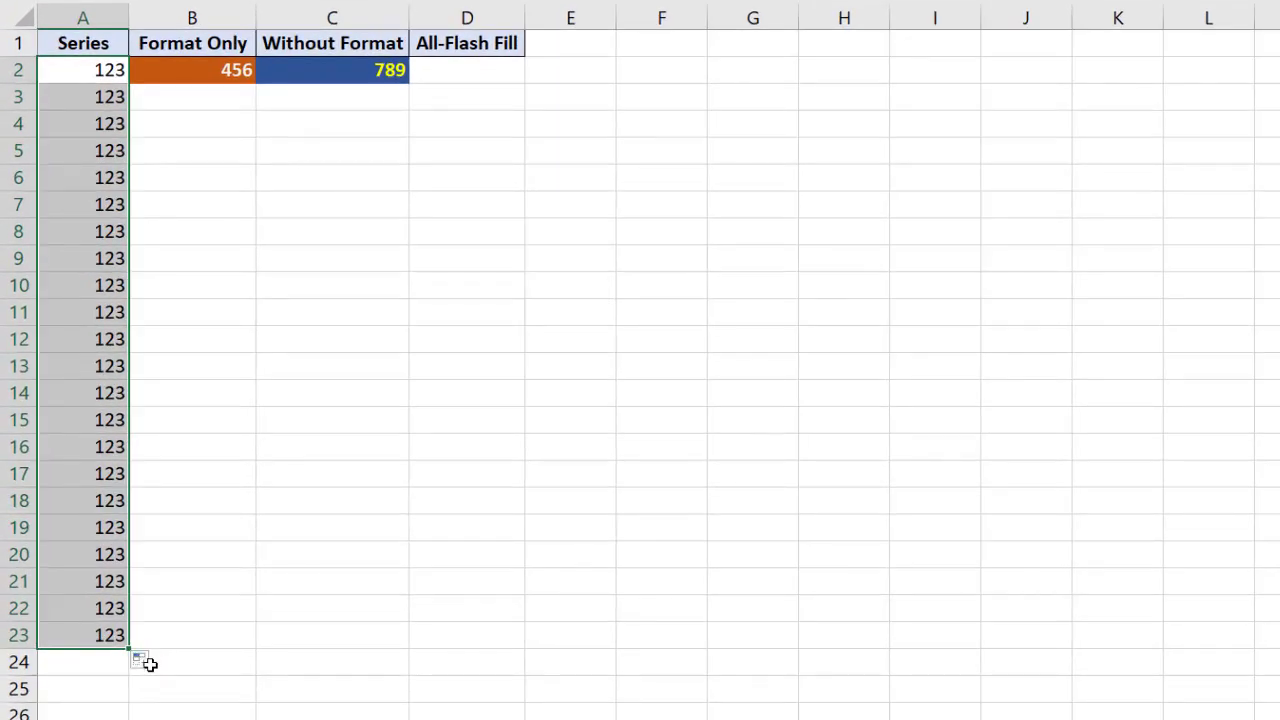
left_click(151, 662)
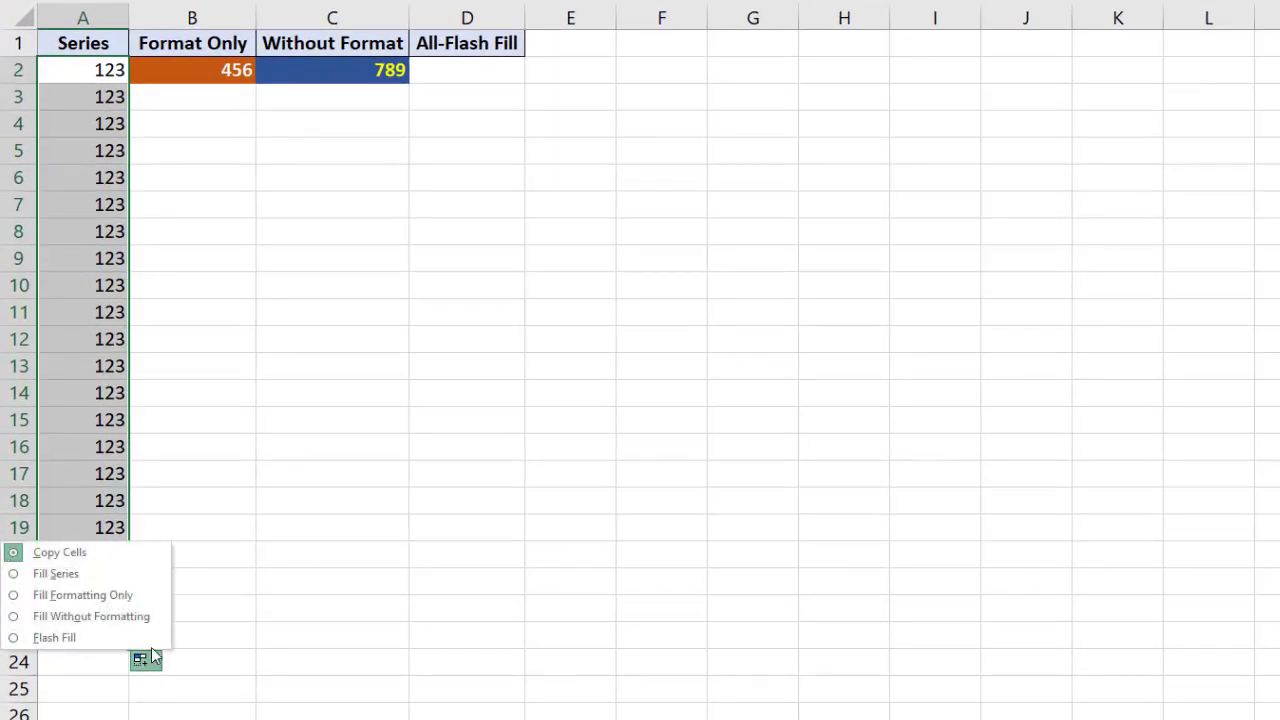
left_click(58, 575)
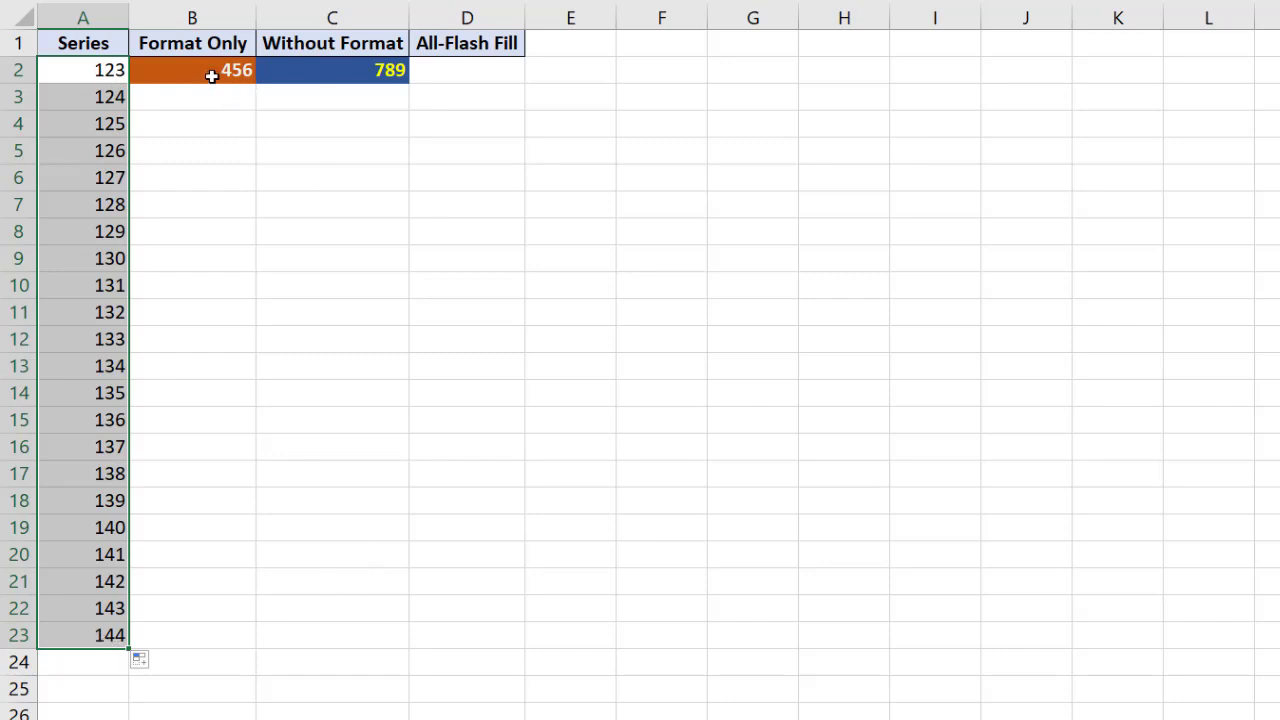
- Auto fill B2 down to B23 with the Fill Formatting Only option
left_click(209, 68)
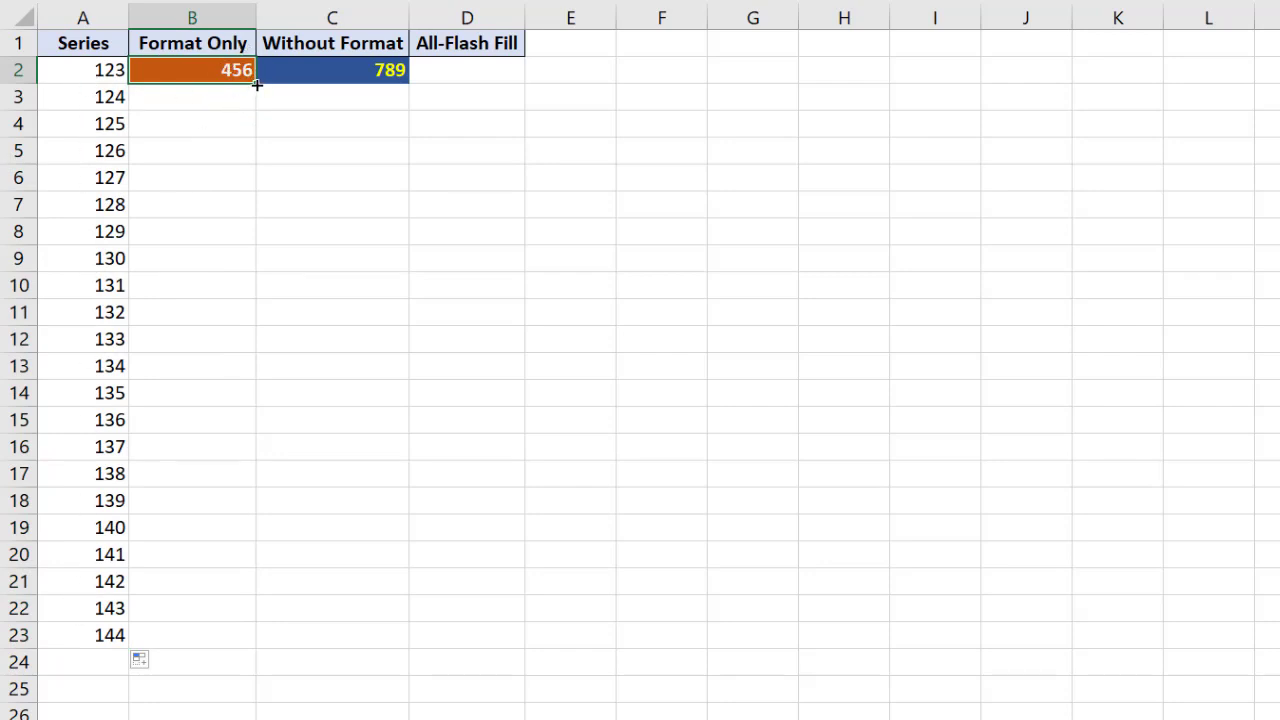
left_click_drag(257, 85, 231, 646)
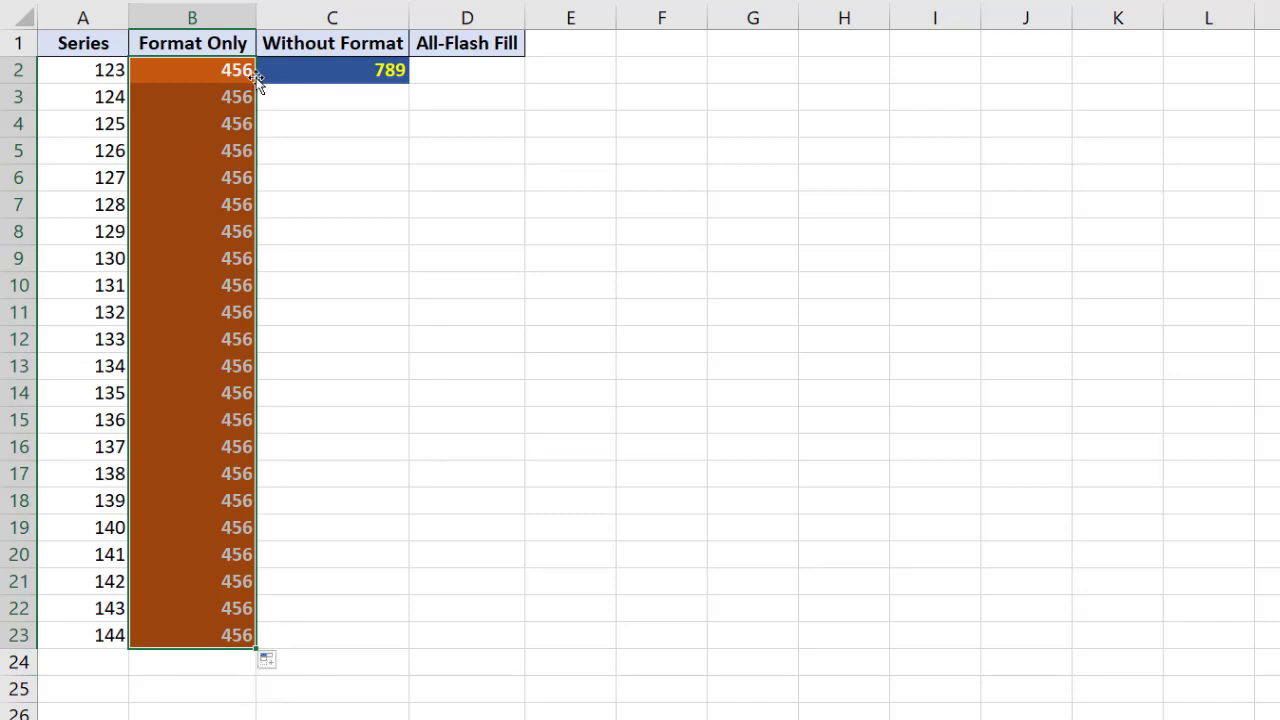
left_click(277, 668)
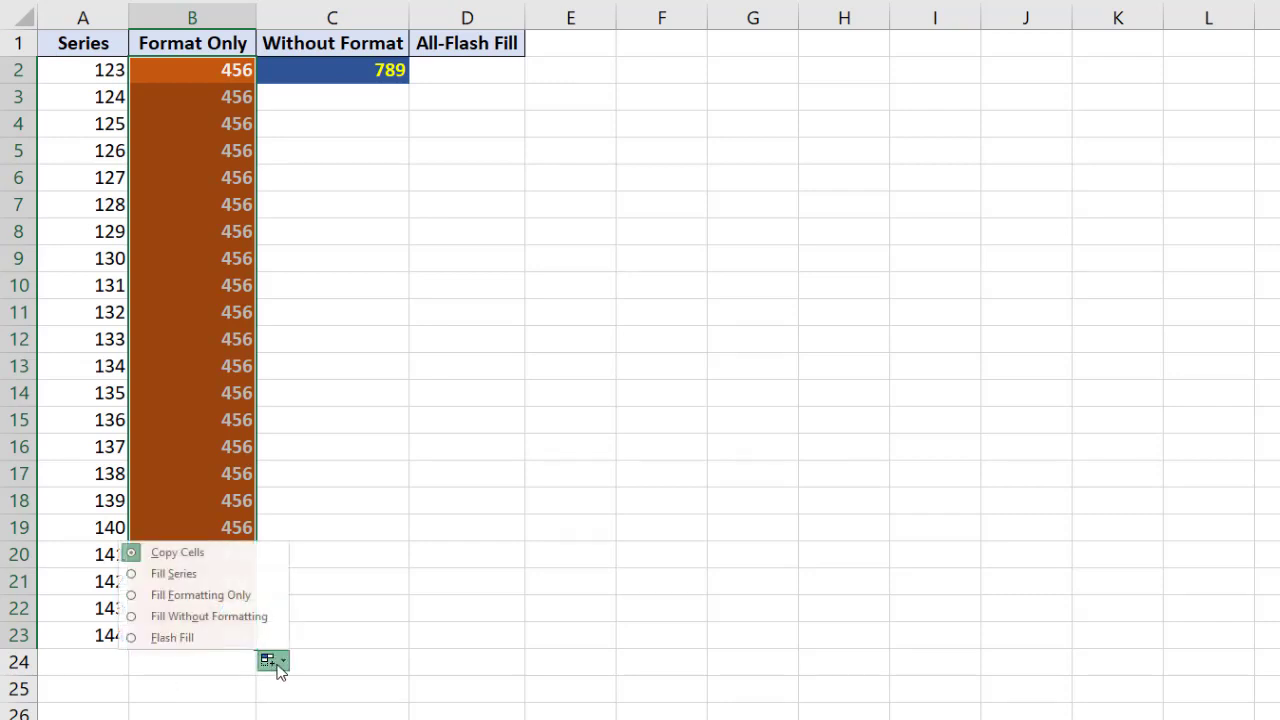
left_click(248, 598)
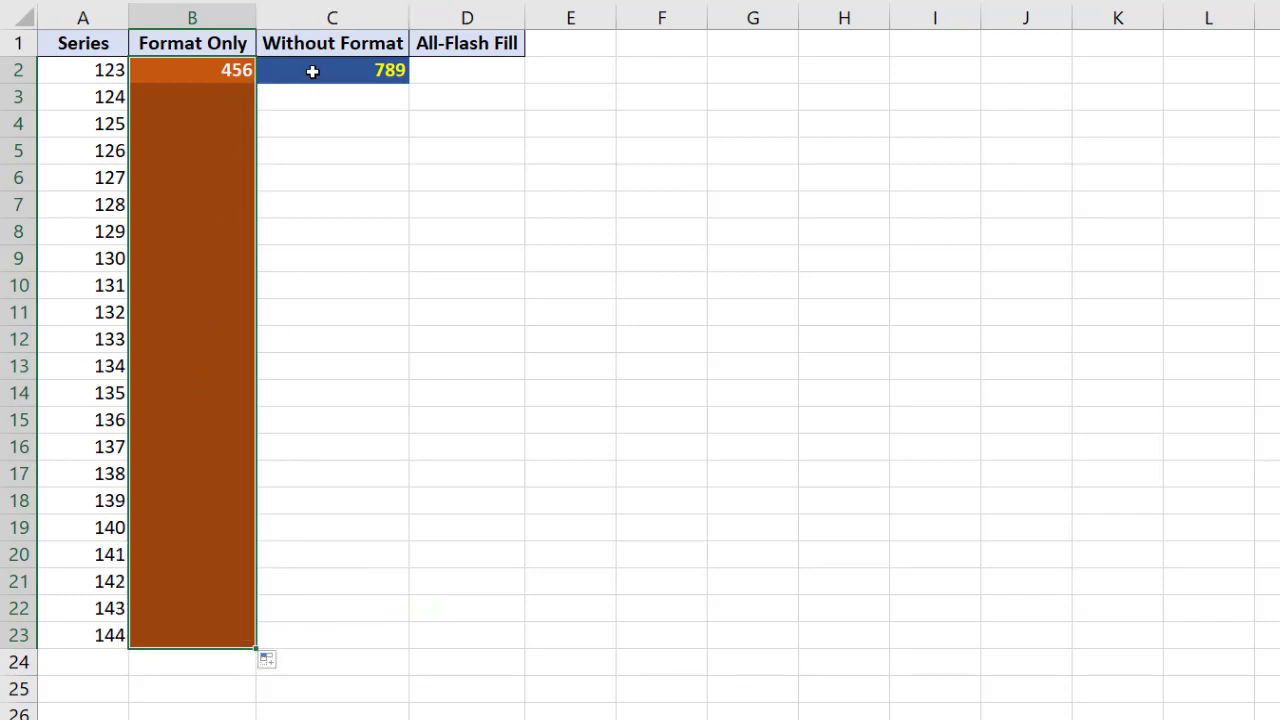
- Auto fill C2 down to C23 with the Fill Without Formatting option, and select cell C3
left_click(391, 72)
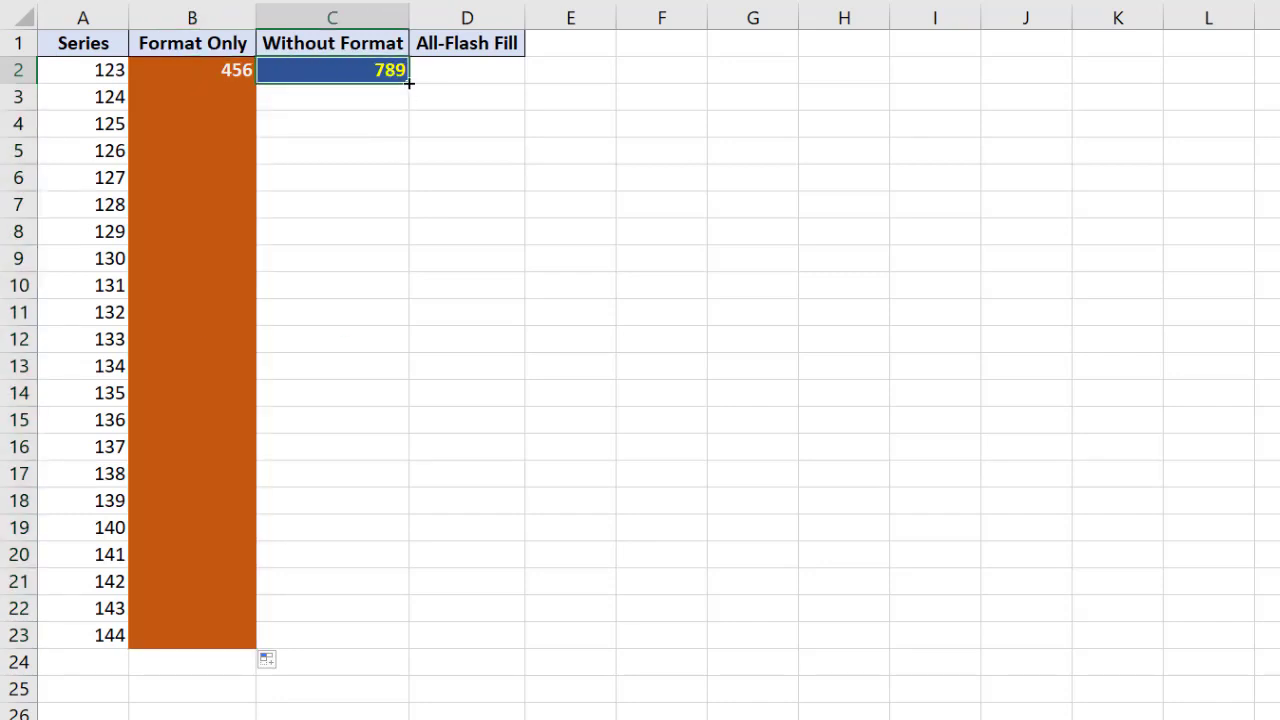
left_click_drag(409, 84, 378, 654)
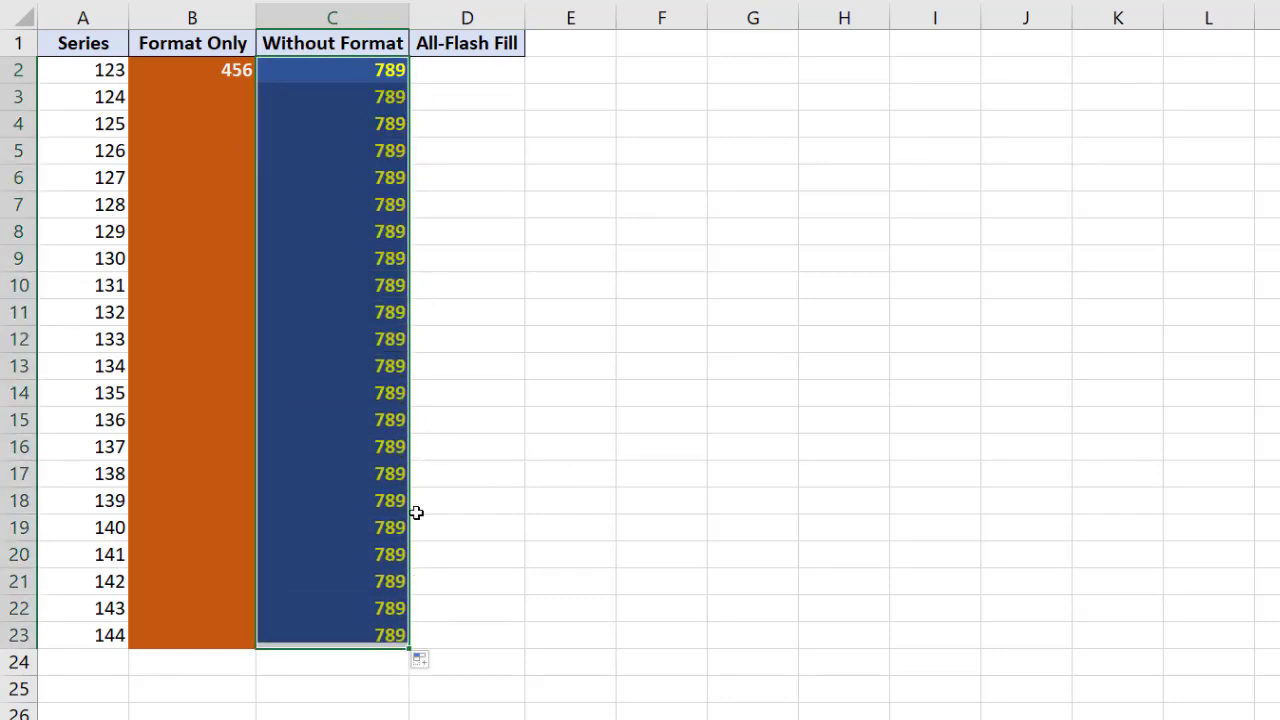
left_click(436, 664)
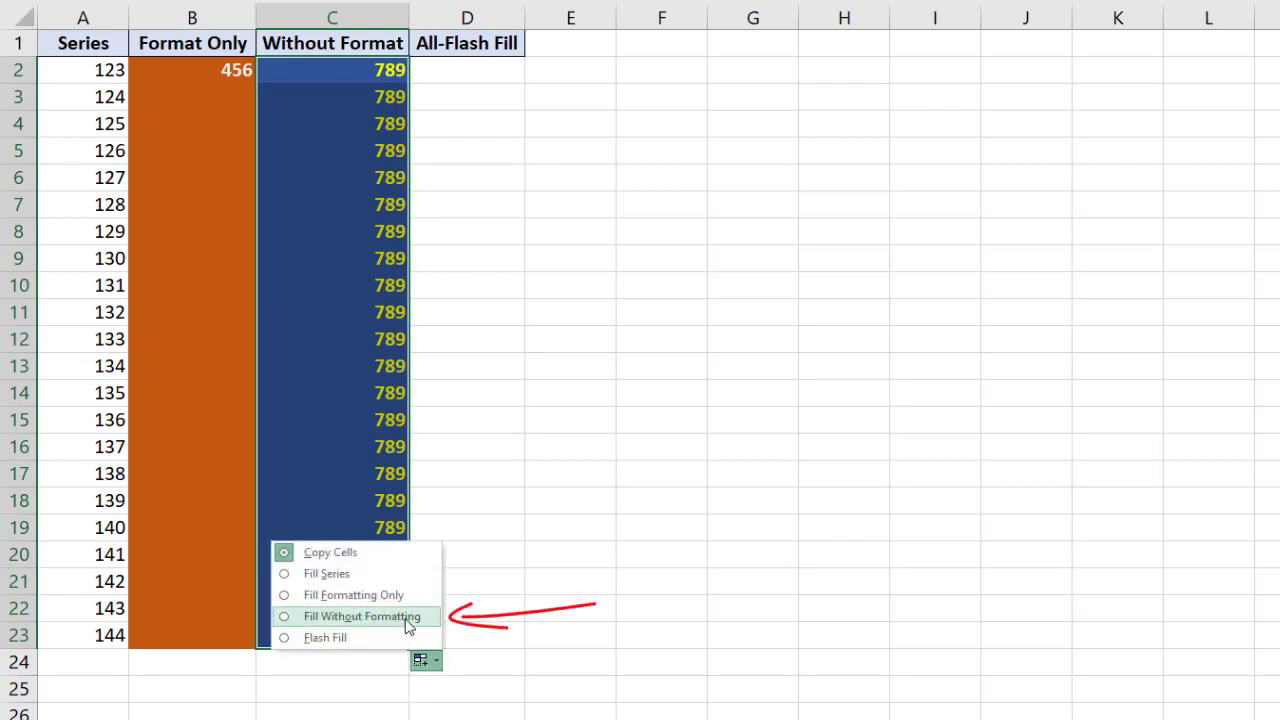
left_click(410, 617)
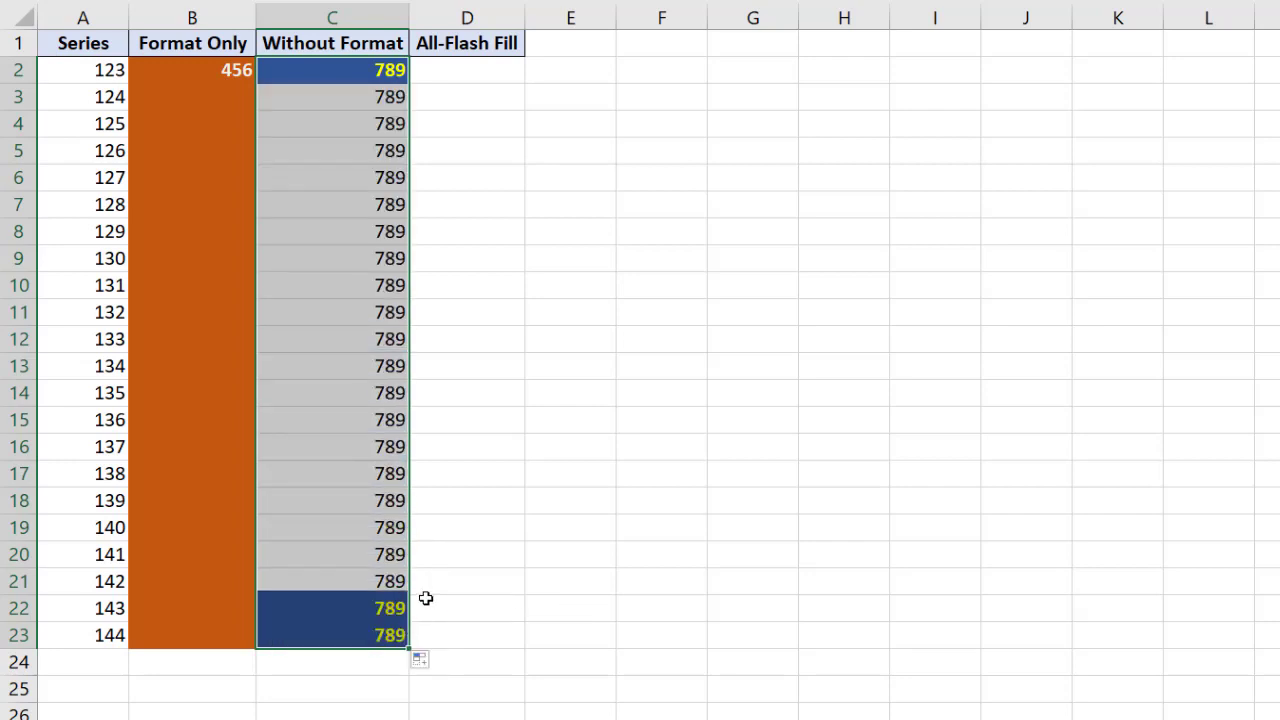
left_click(391, 96)
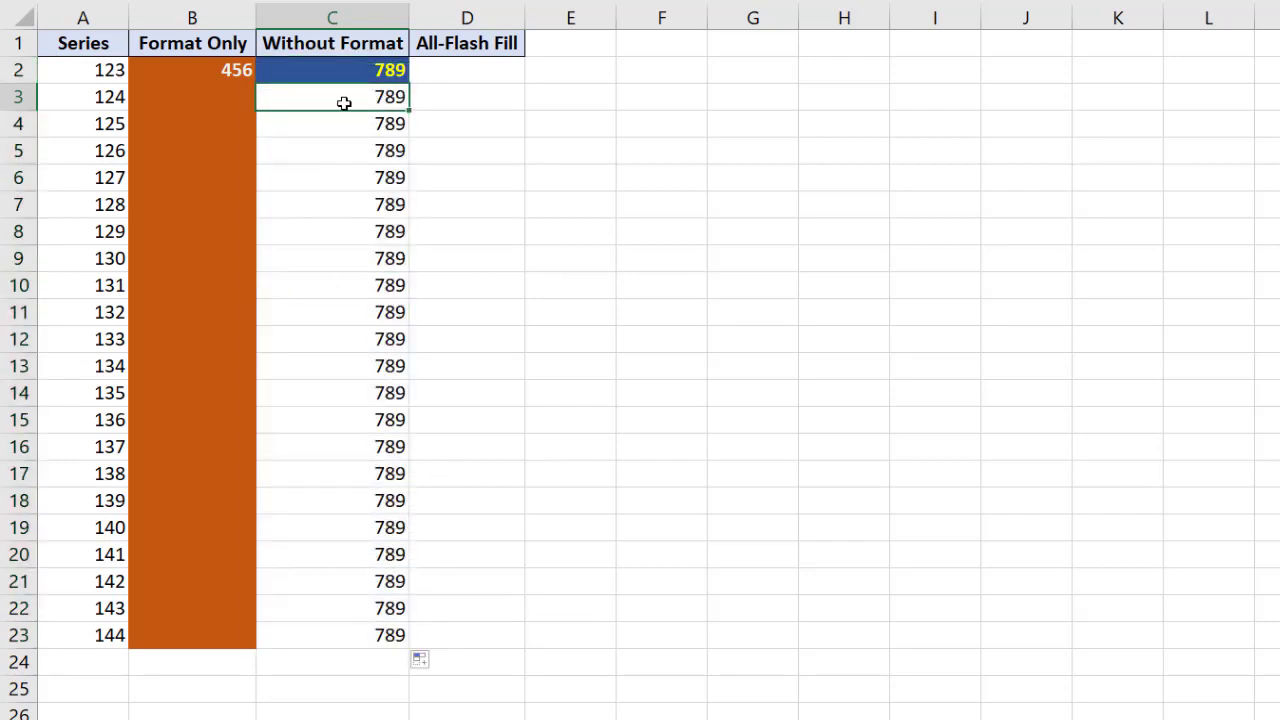
- Enter 123-789 in cell D2 as the example pattern for the All-Flash Fill column
left_click(502, 68)
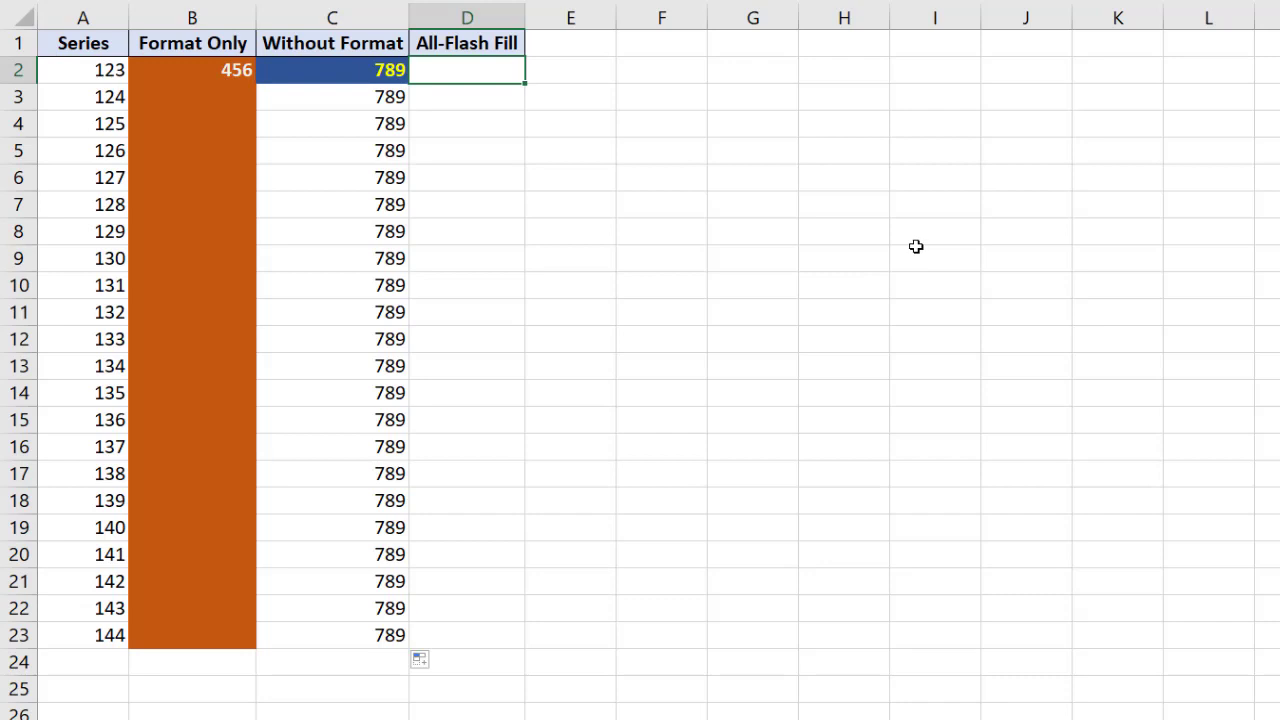
type("123-789")
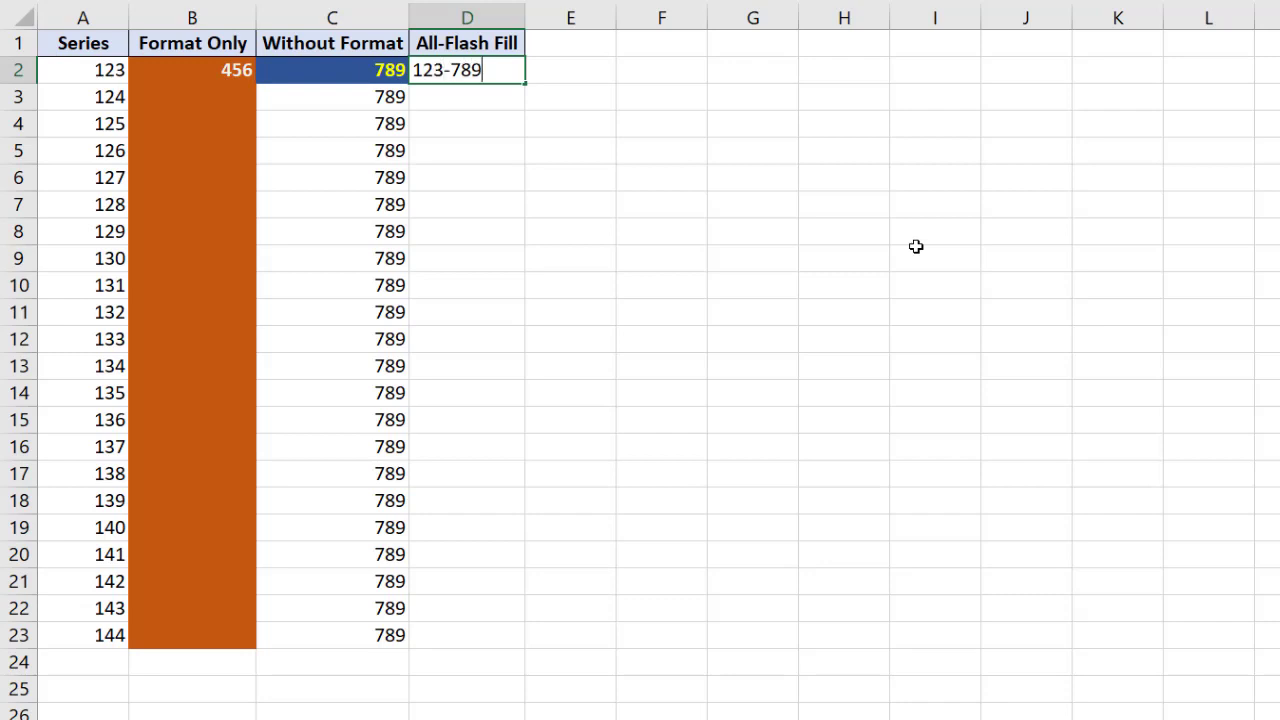
key("Return")
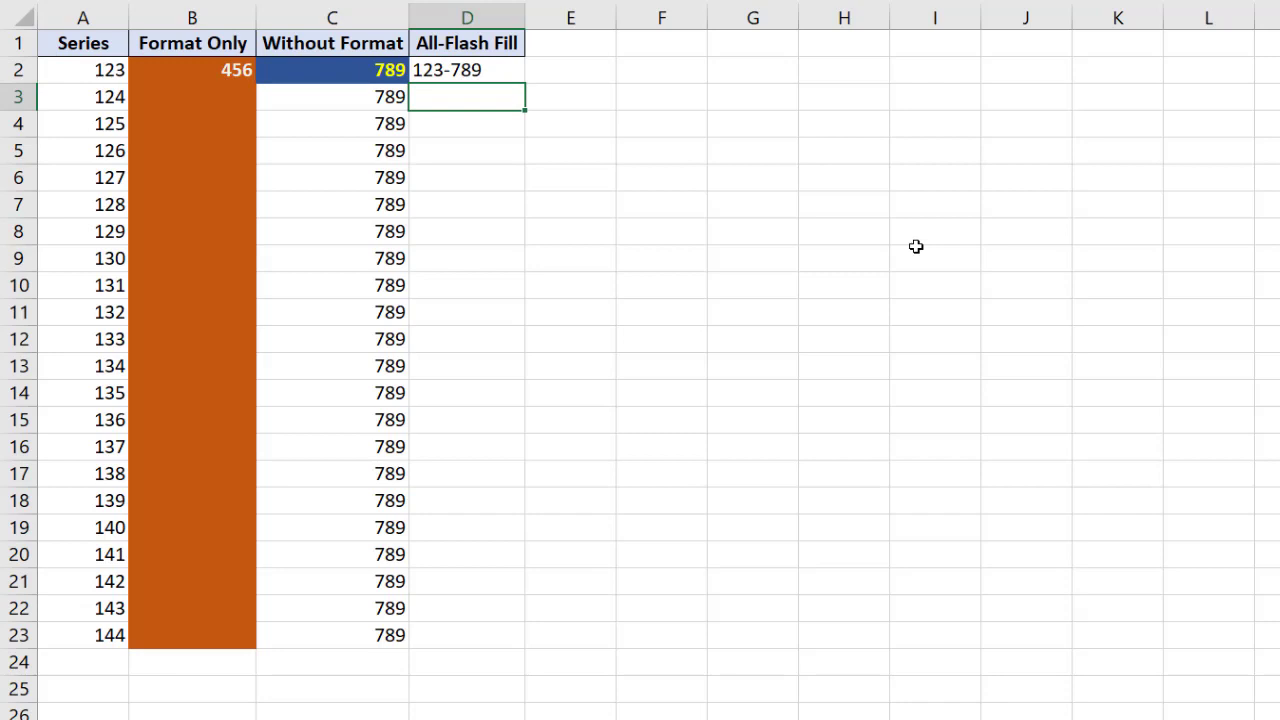
type("124-")
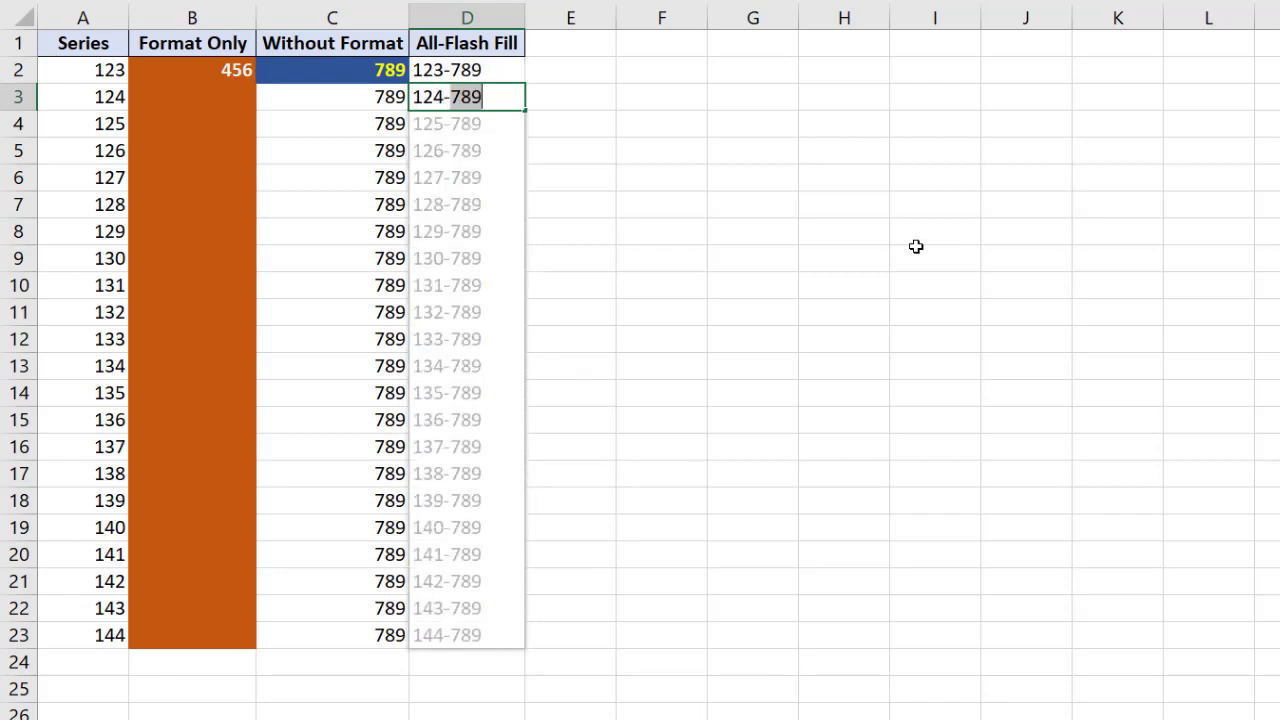
type("789")
key("BackSpace")
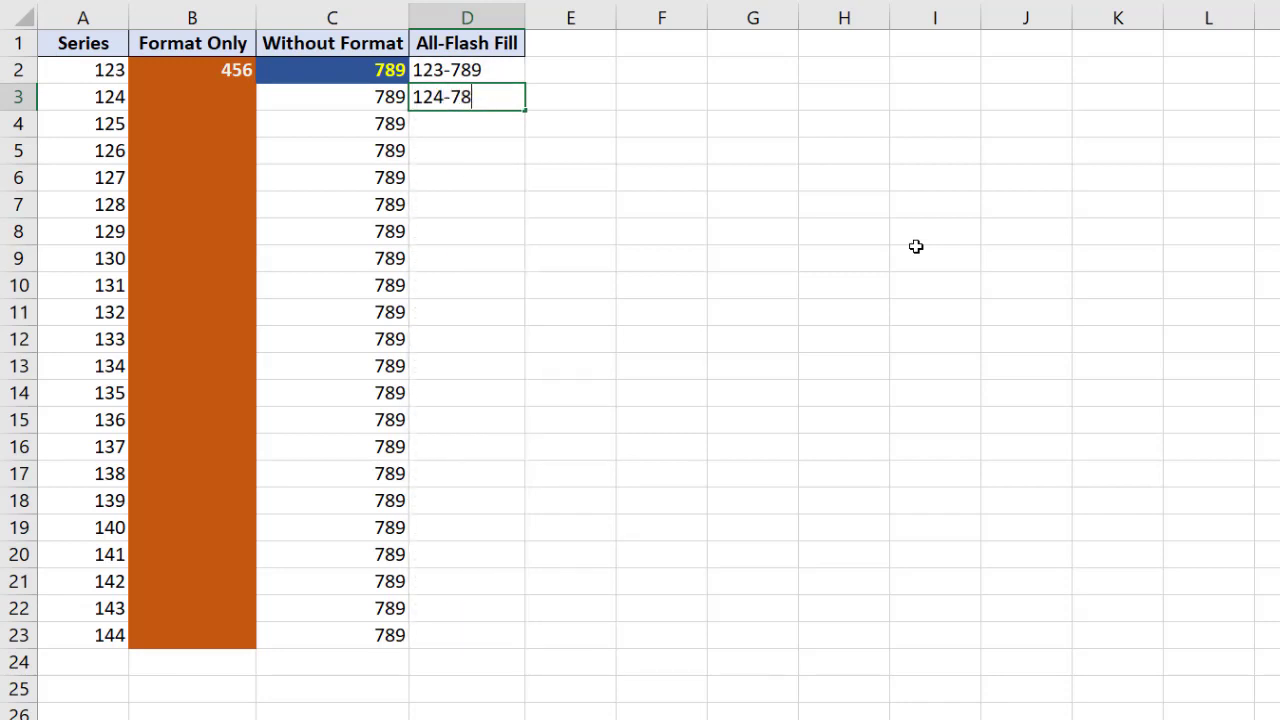
key("BackSpace")
key("BackSpace")
key("BackSpace")
key("BackSpace")
key("BackSpace")
key("BackSpace")
- Start cell D3 with 124 and accept the suggested Flash Fill values for D3 to D23
type("124")
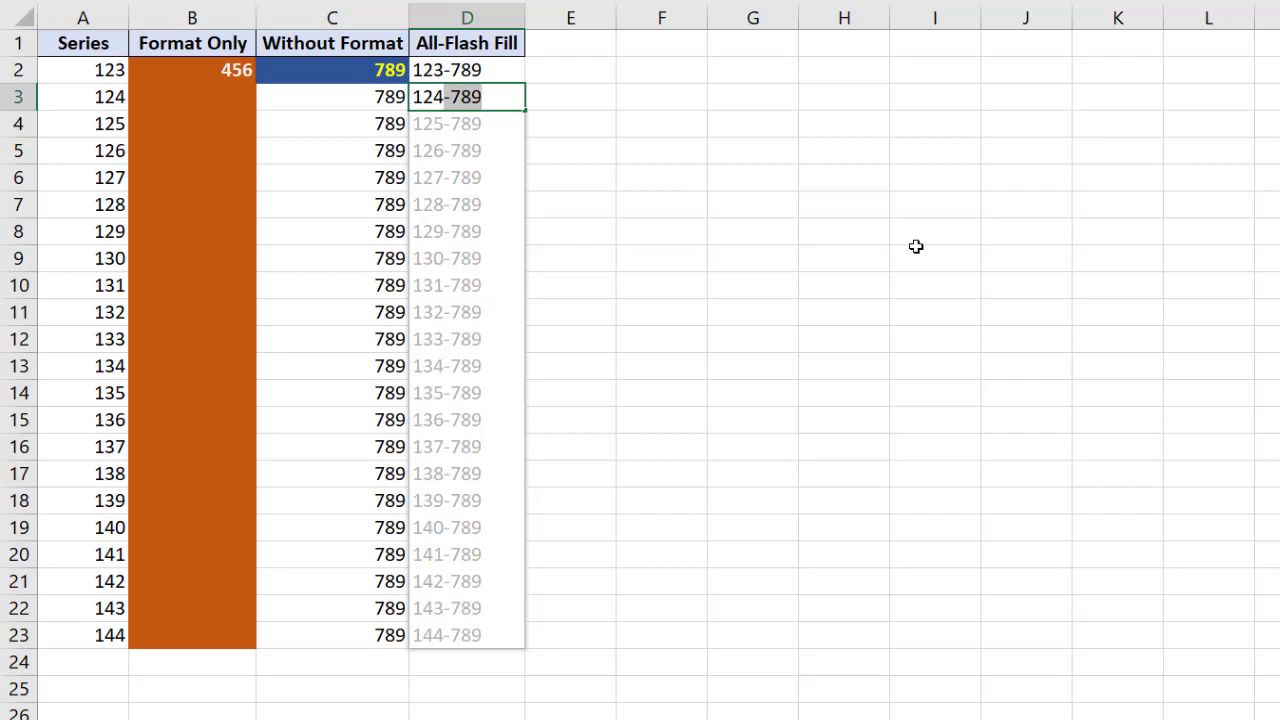
key("Return")
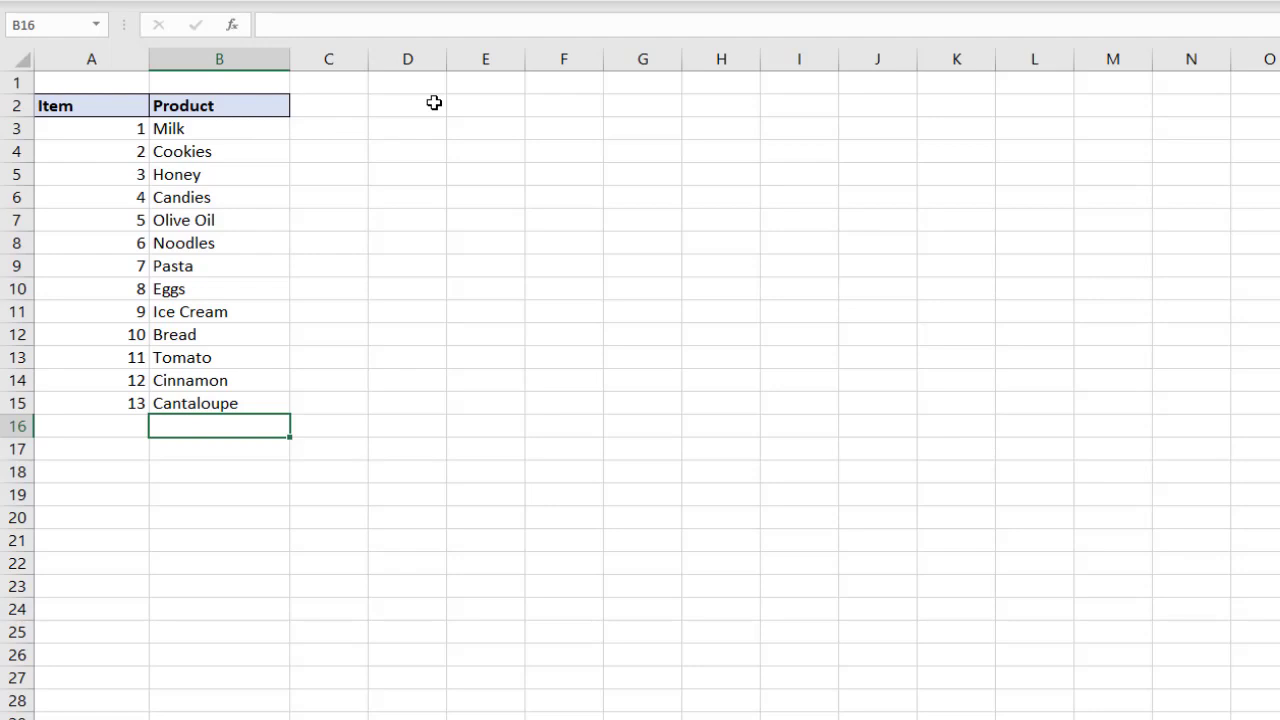
- Enter Milk in cell B16 and choose Cantaloupe for B17 from the list of existing column entries
type("milk")
key("Return")
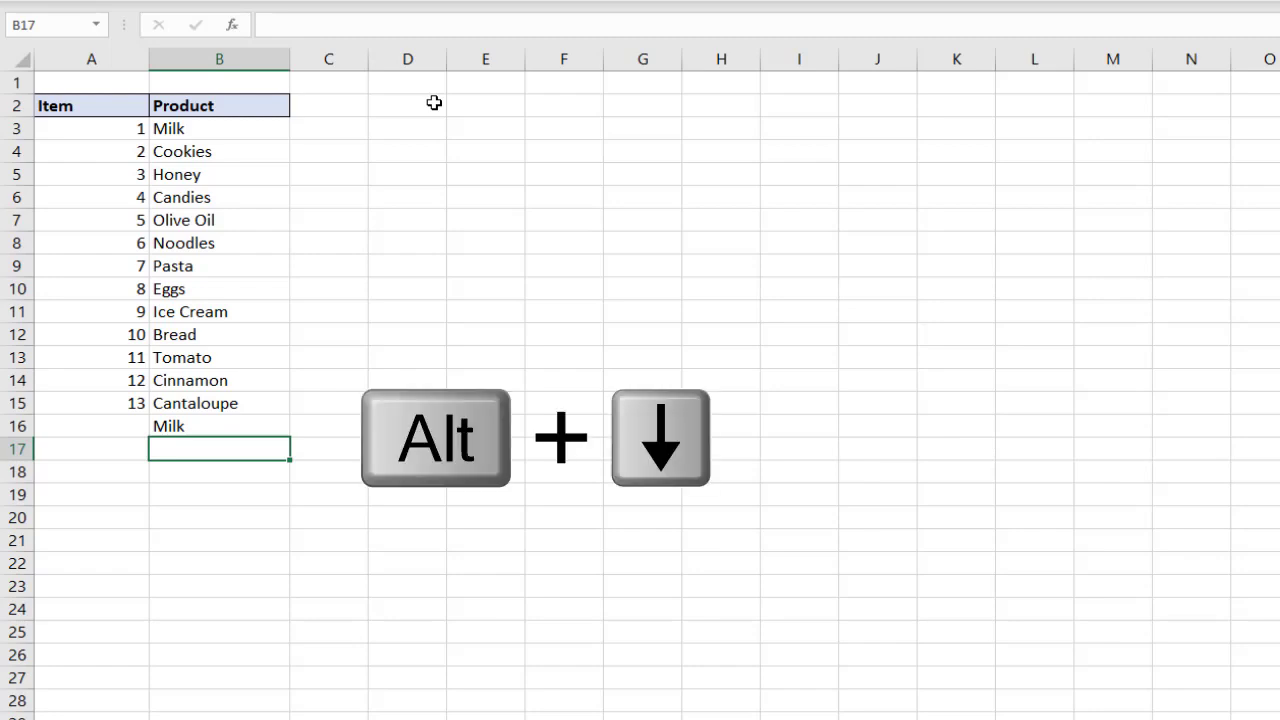
key("alt+Down")
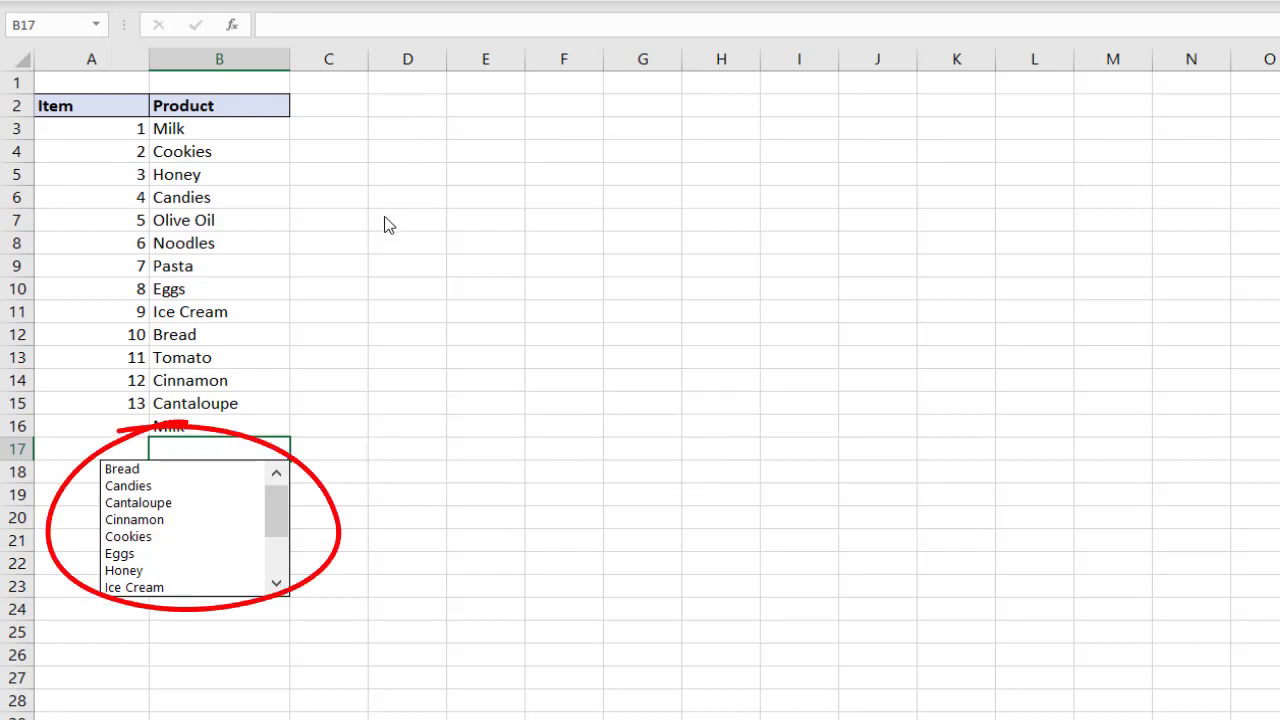
left_click(166, 502)
- Fill B18 with Ice Cream and B19 with Bread, picking both from the list of existing column entries
left_click(197, 478)
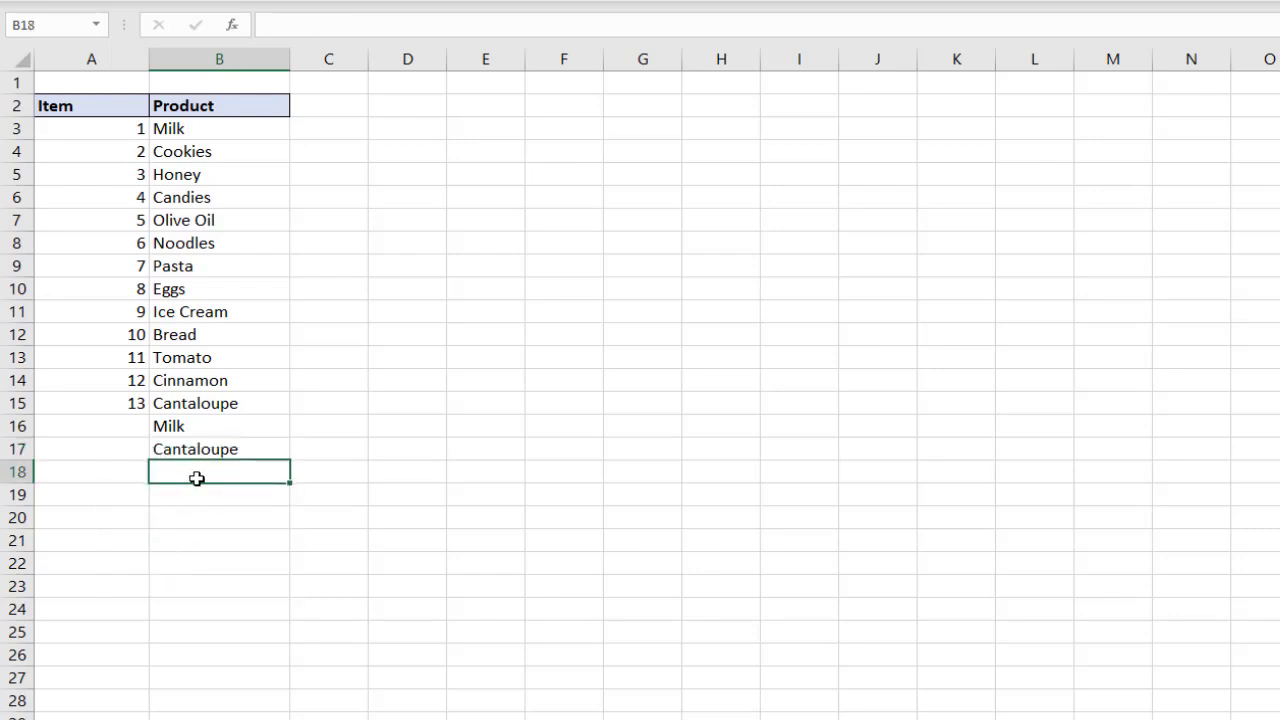
key("alt+Down")
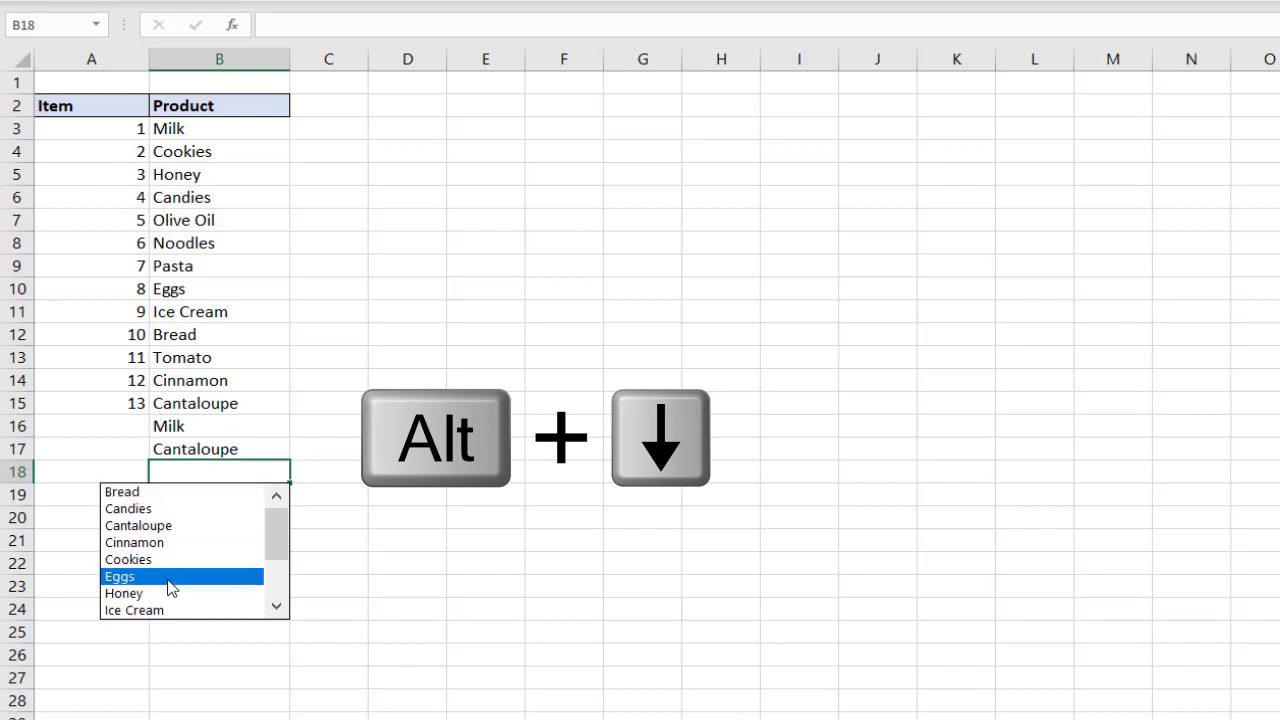
left_click(155, 610)
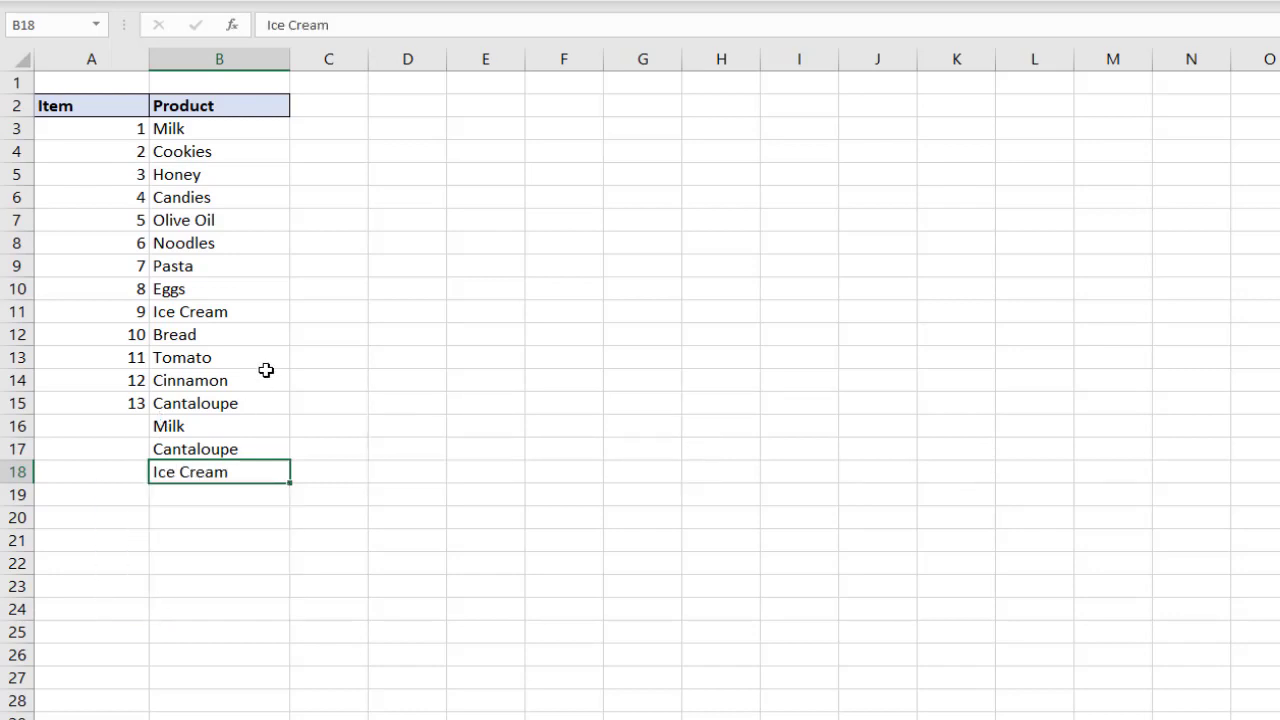
left_click(240, 492)
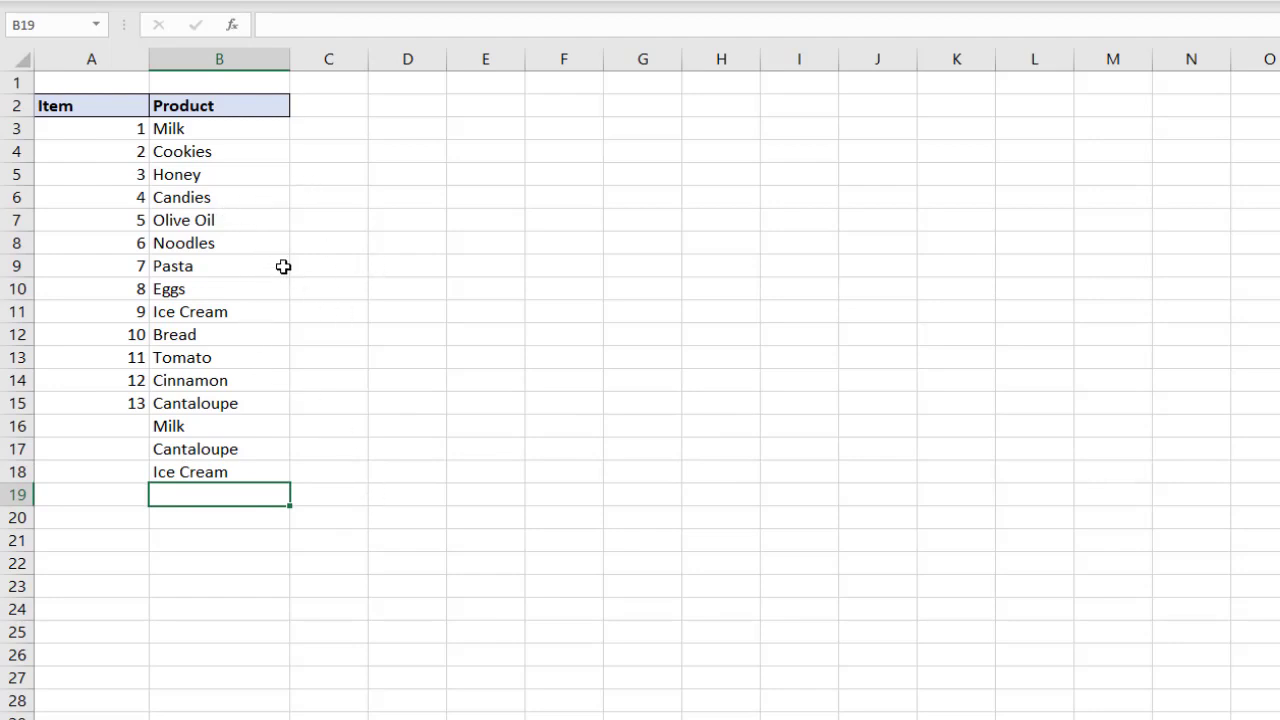
key("alt+Down")
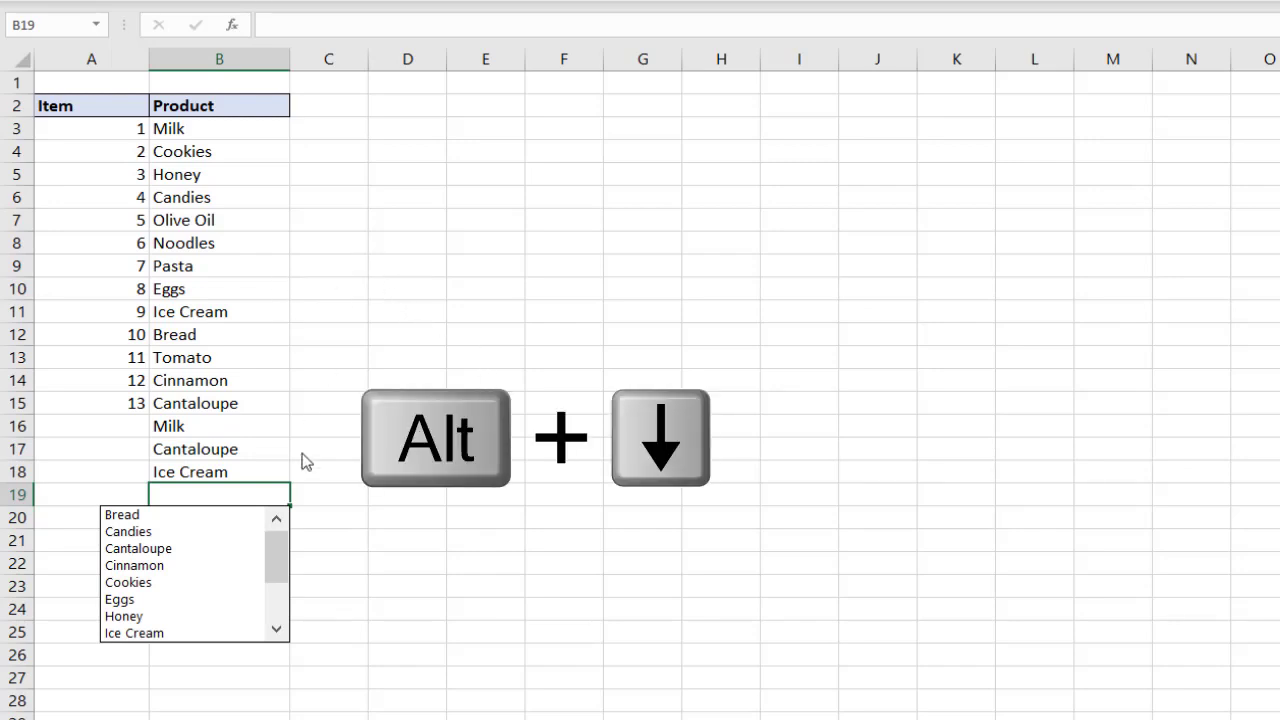
left_click(146, 515)
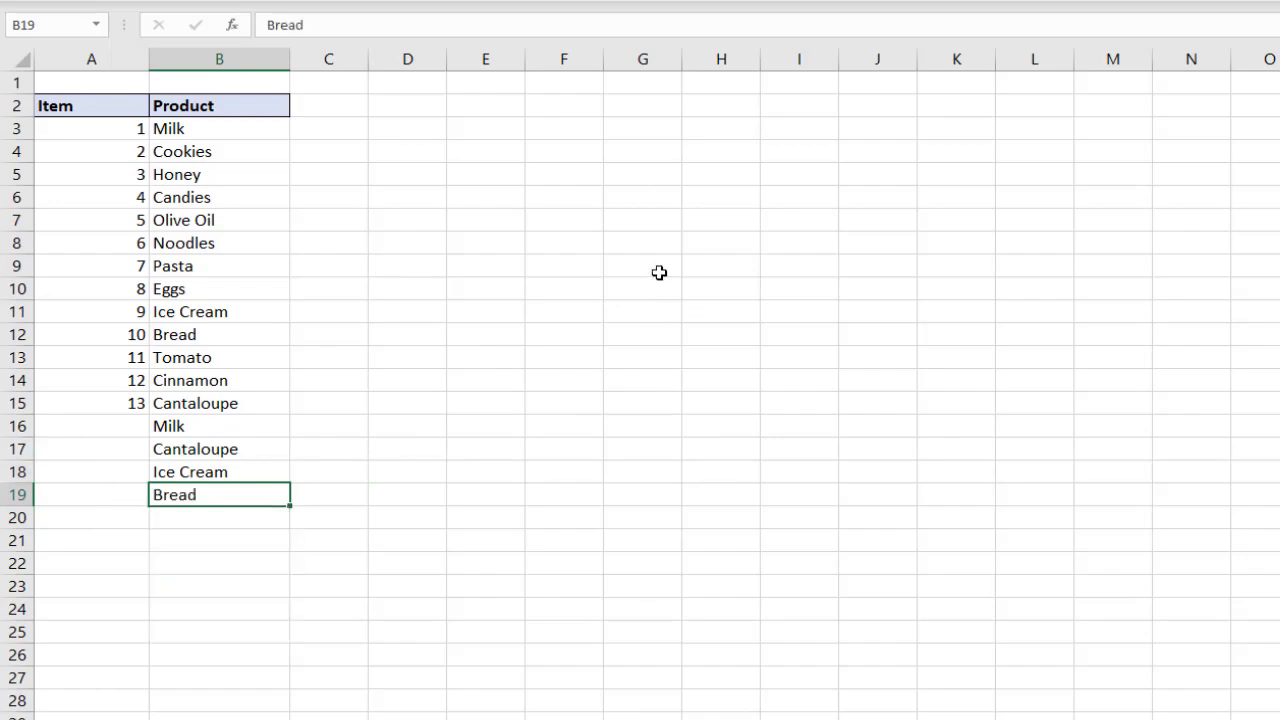